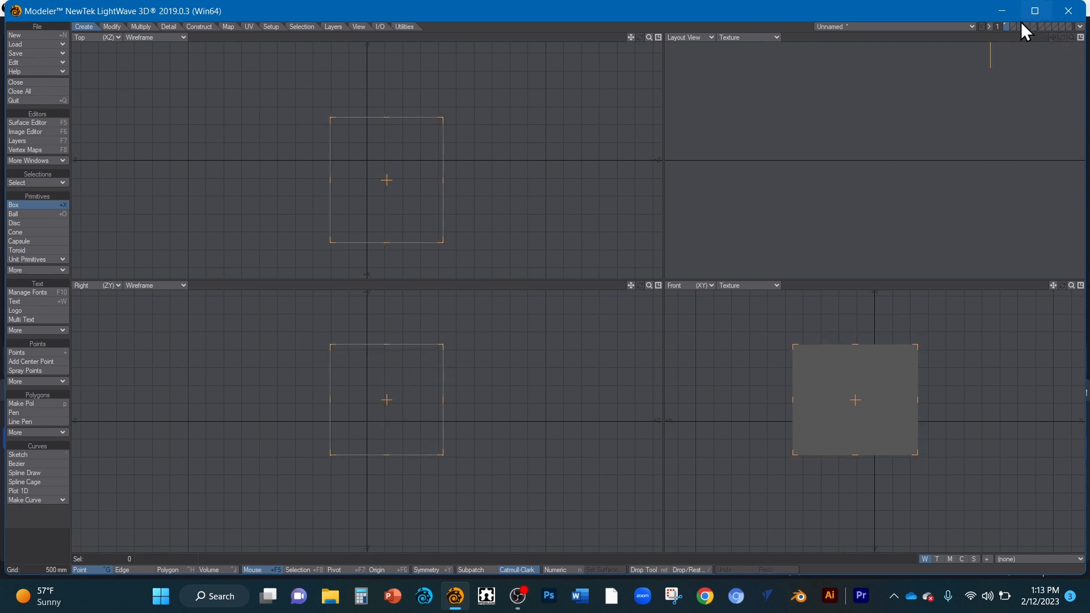
Switch the Layout View viewport to Perspective and finish the box so it becomes real geometry.
left_click(711, 38)
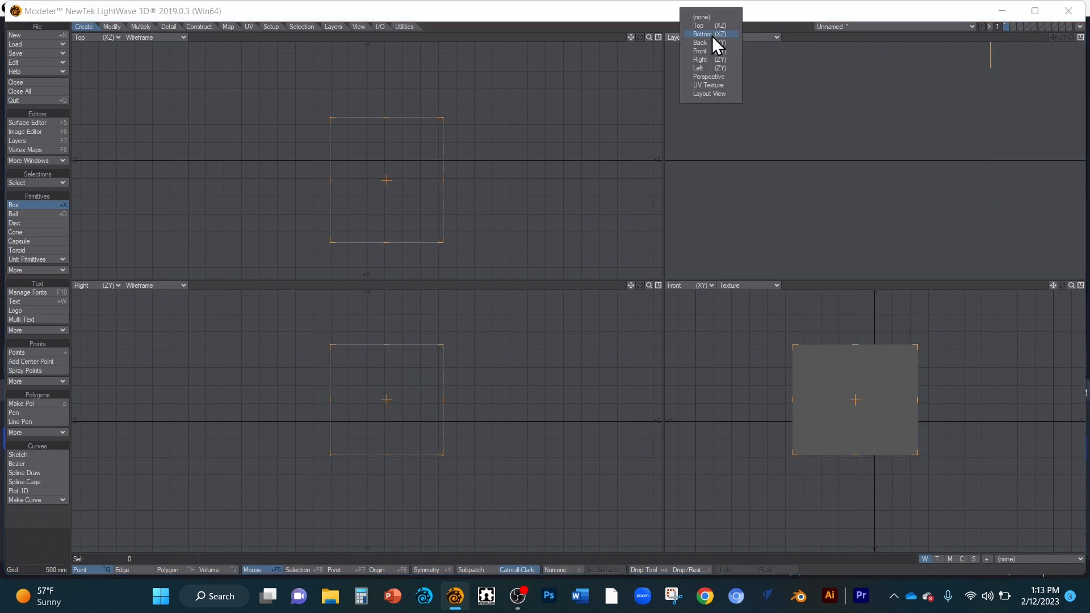
left_click(712, 76)
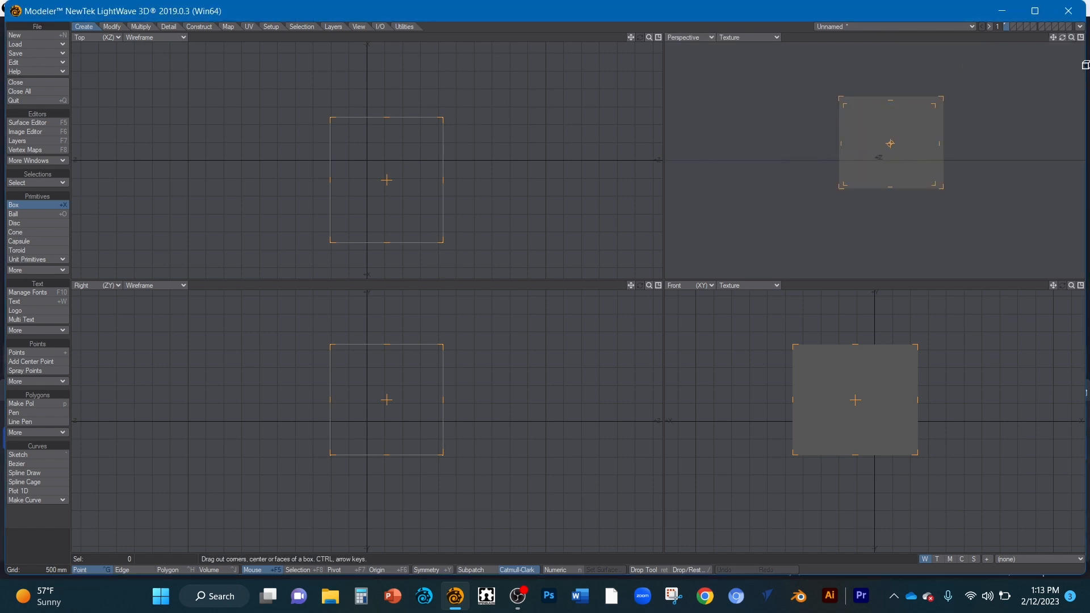
left_click_drag(1062, 38, 1028, 41)
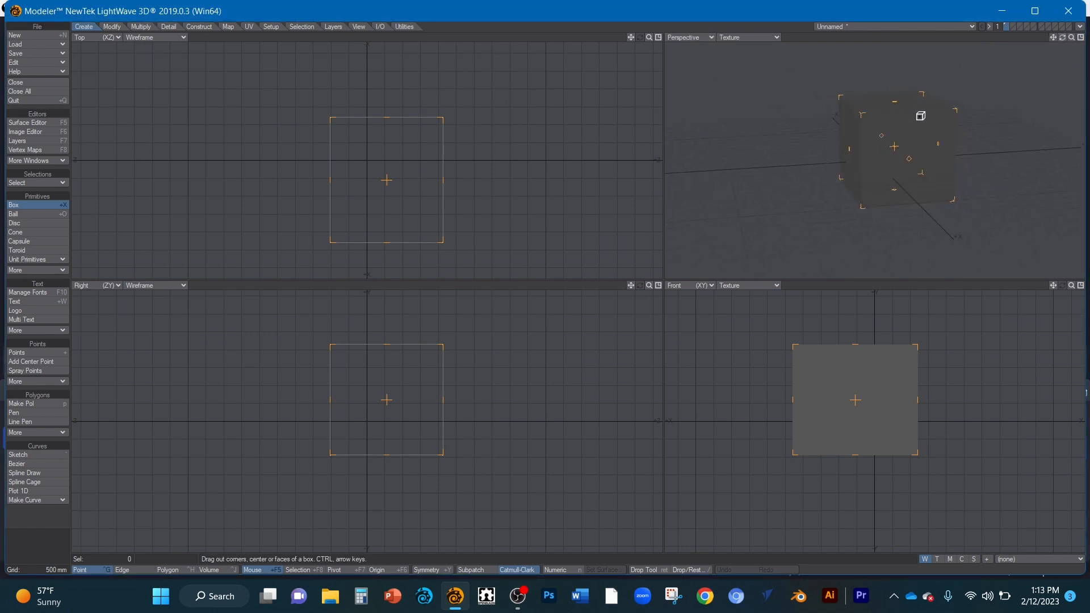
key("space")
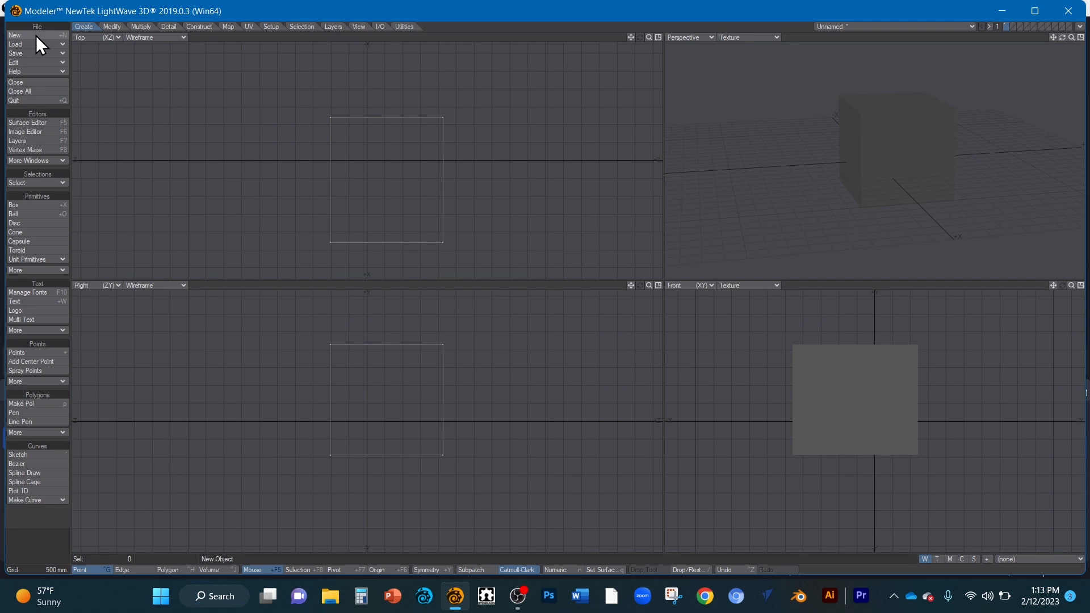
Save the box object as GLASS TESTING in the ASSESSTS folder, overwriting the existing file.
left_click(33, 53)
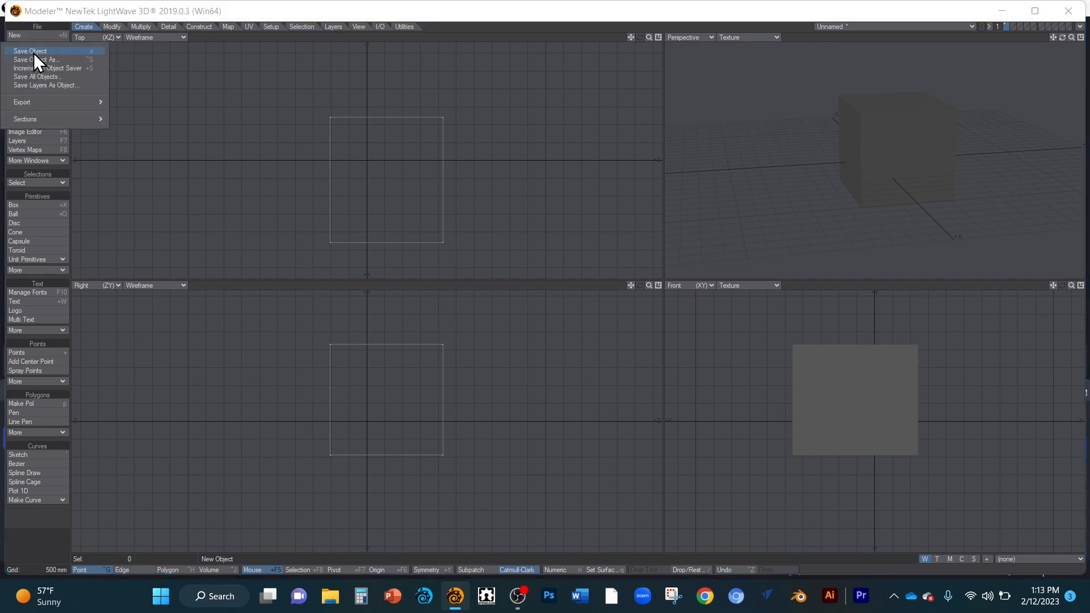
left_click(44, 52)
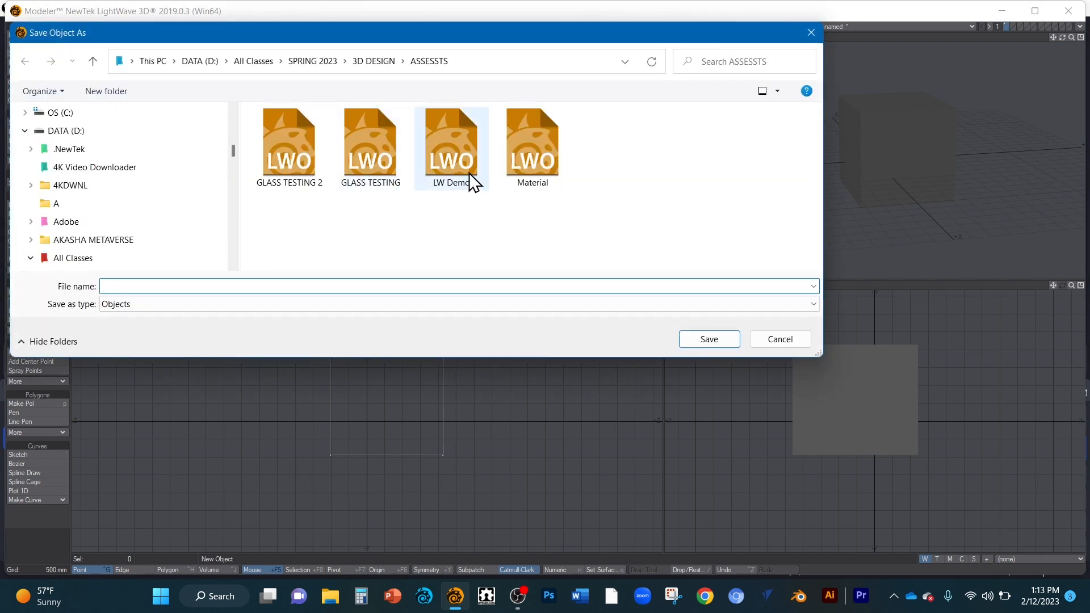
left_click(369, 153)
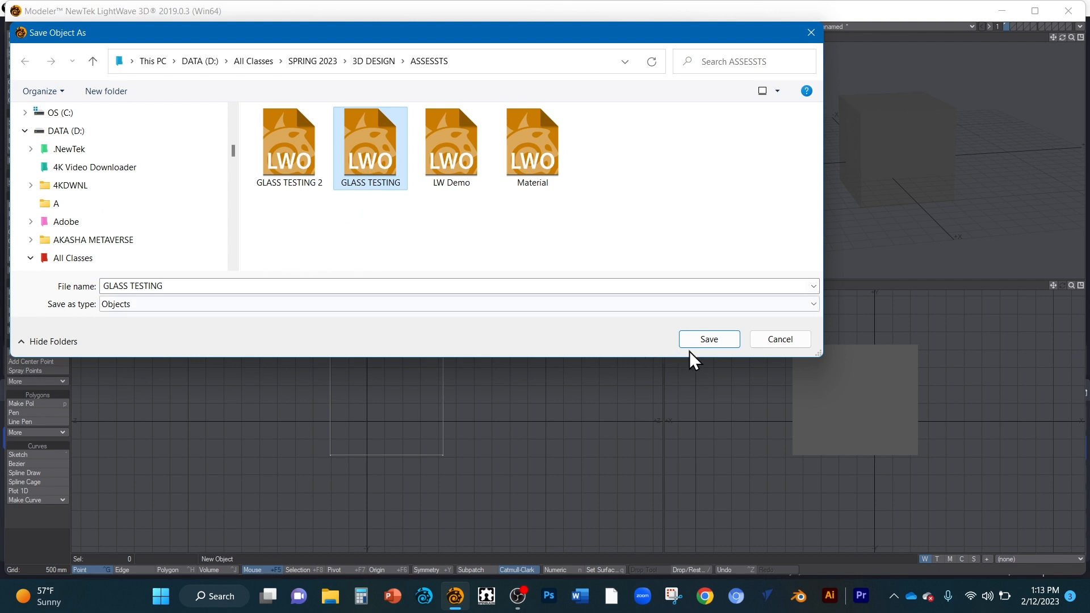
left_click(708, 339)
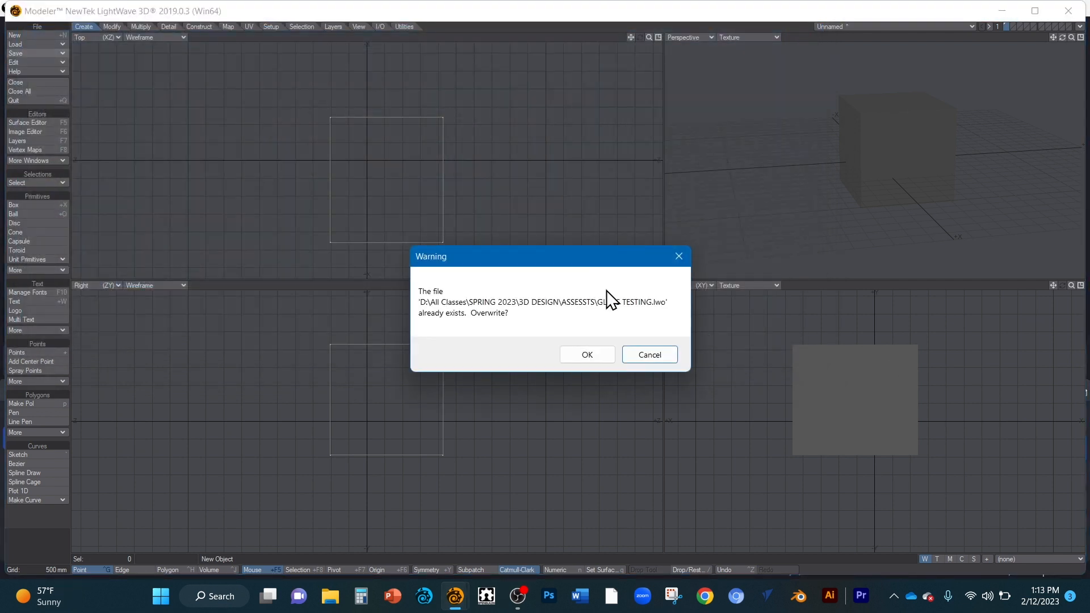
left_click(587, 354)
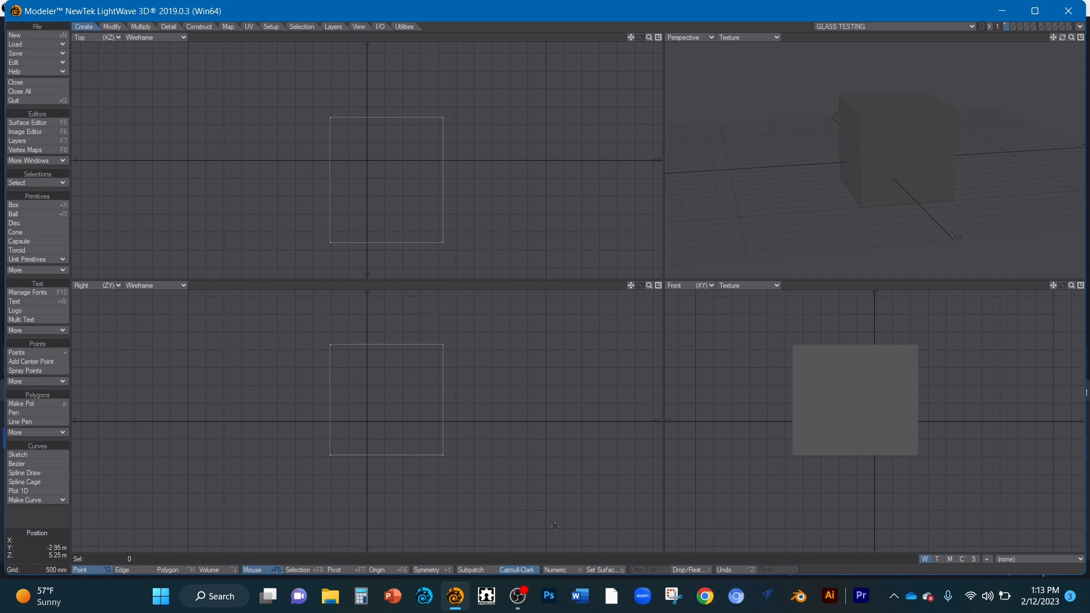
Switch from Modeler to LightWave Layout.
left_click(423, 596)
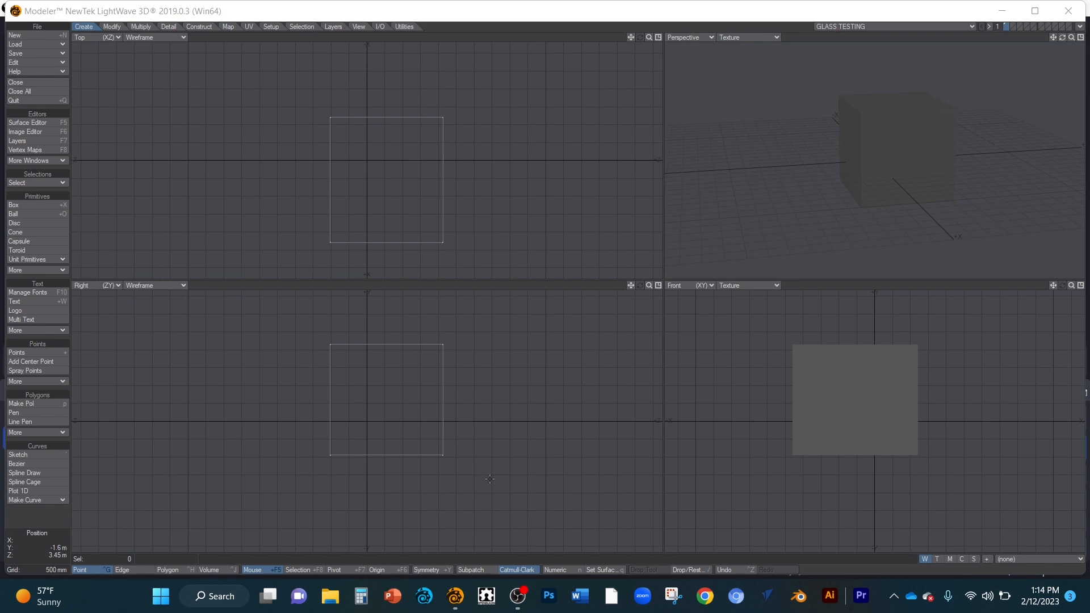
key("F12")
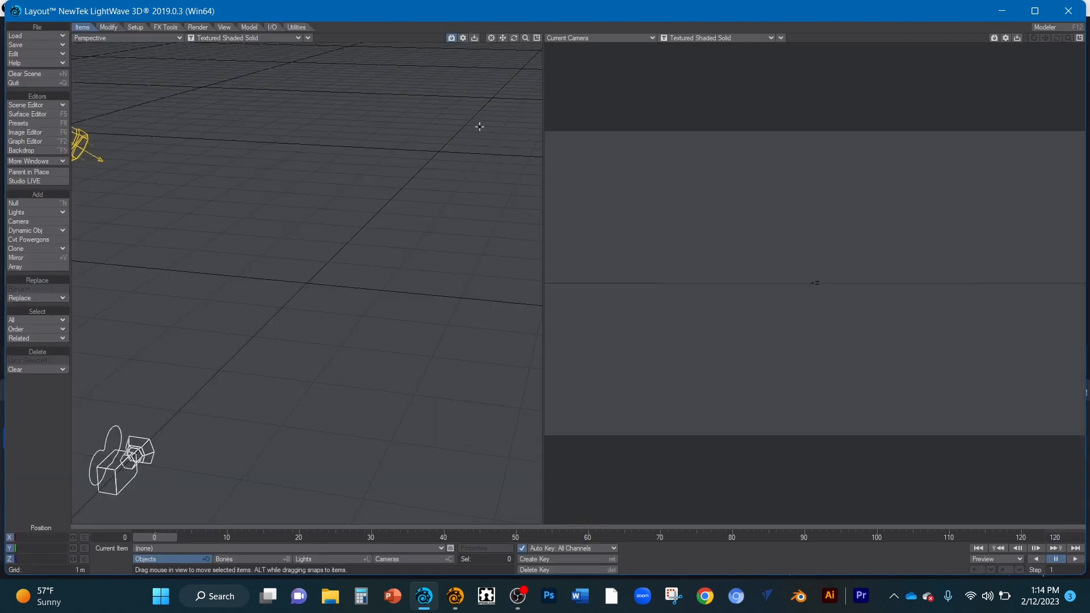
Try the Single viewport layout in the display preferences and return to Double Vertical.
key("o")
left_click(597, 118)
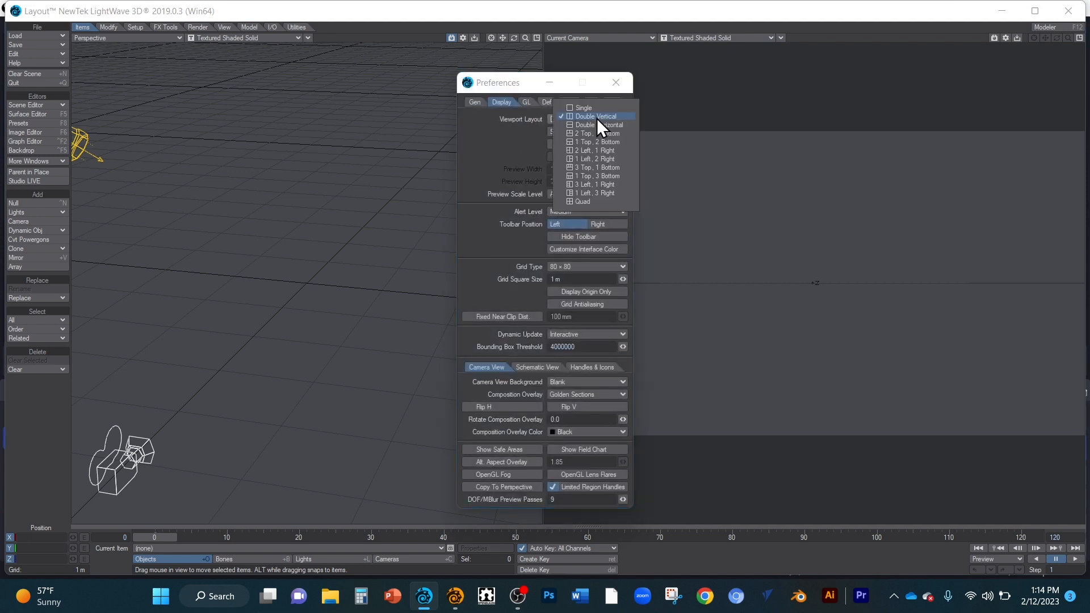
left_click(600, 110)
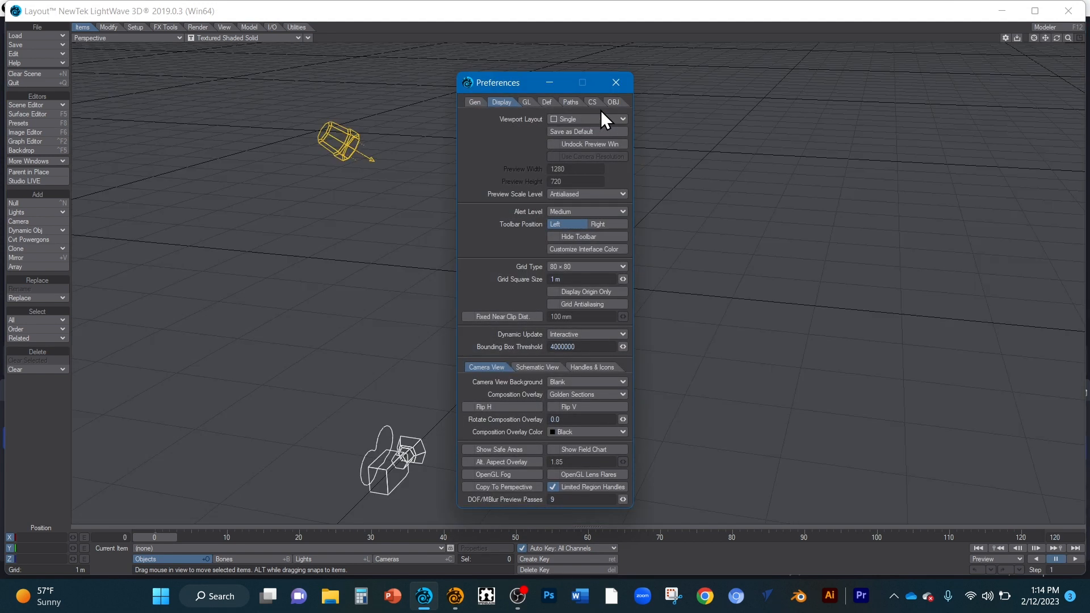
left_click(595, 119)
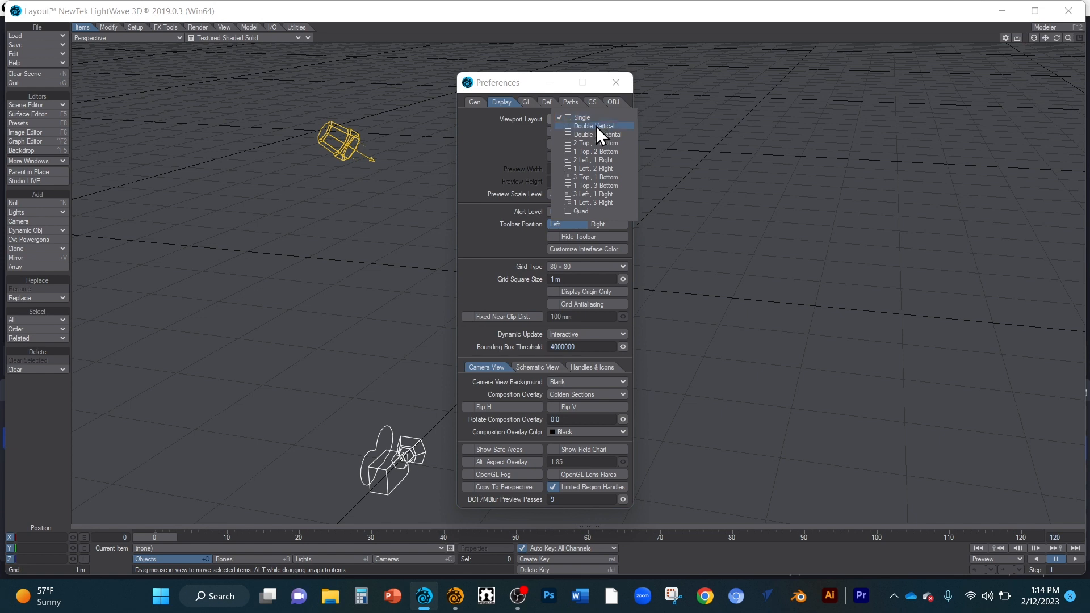
left_click(596, 126)
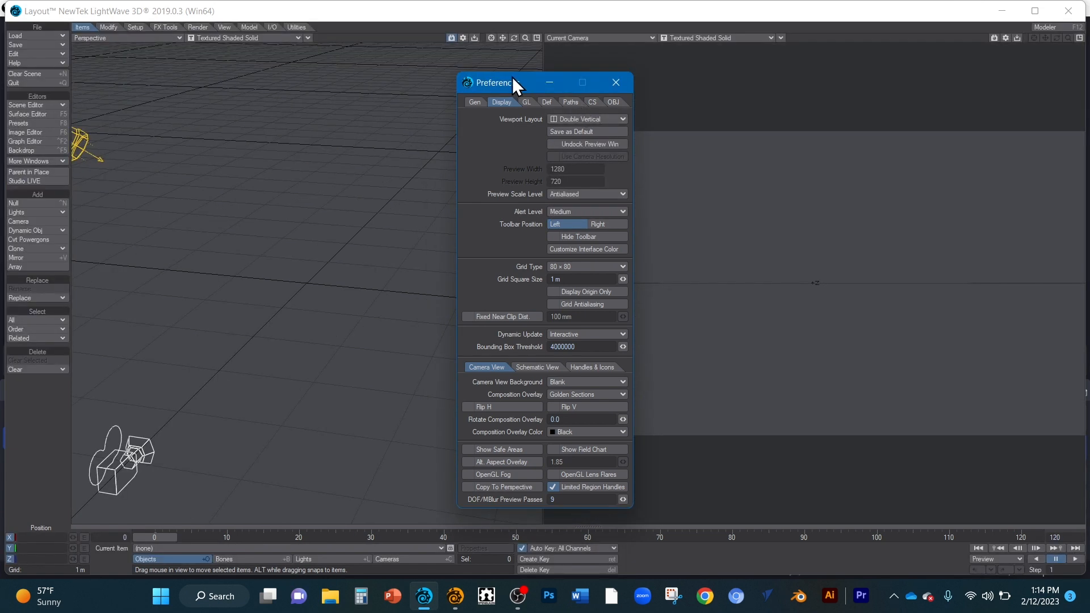
left_click(614, 83)
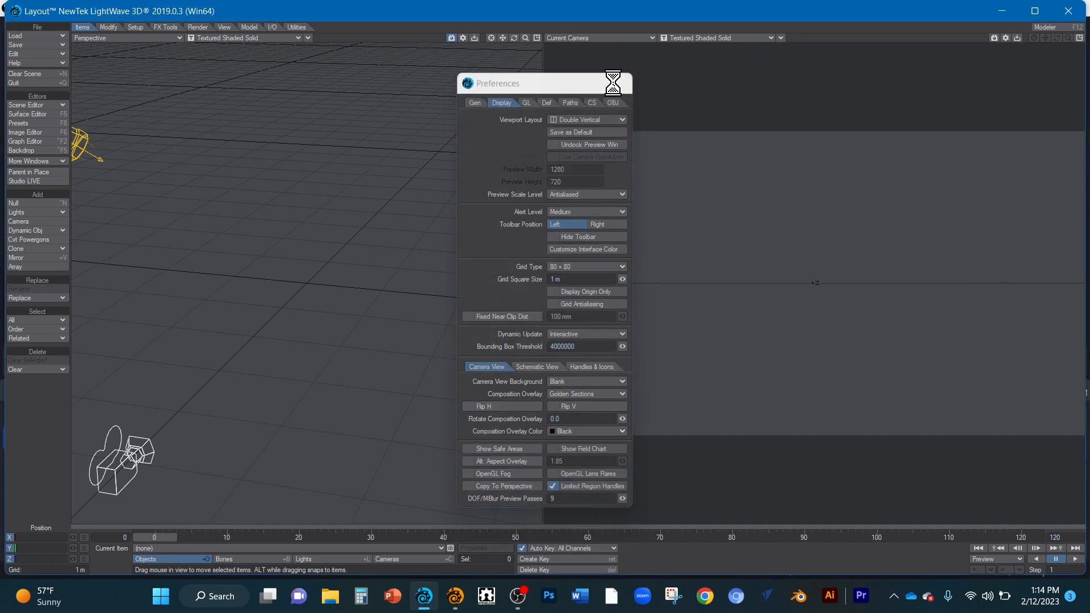
Try the Bottom view in the Current Camera viewport and return it to Camera View.
left_click(621, 38)
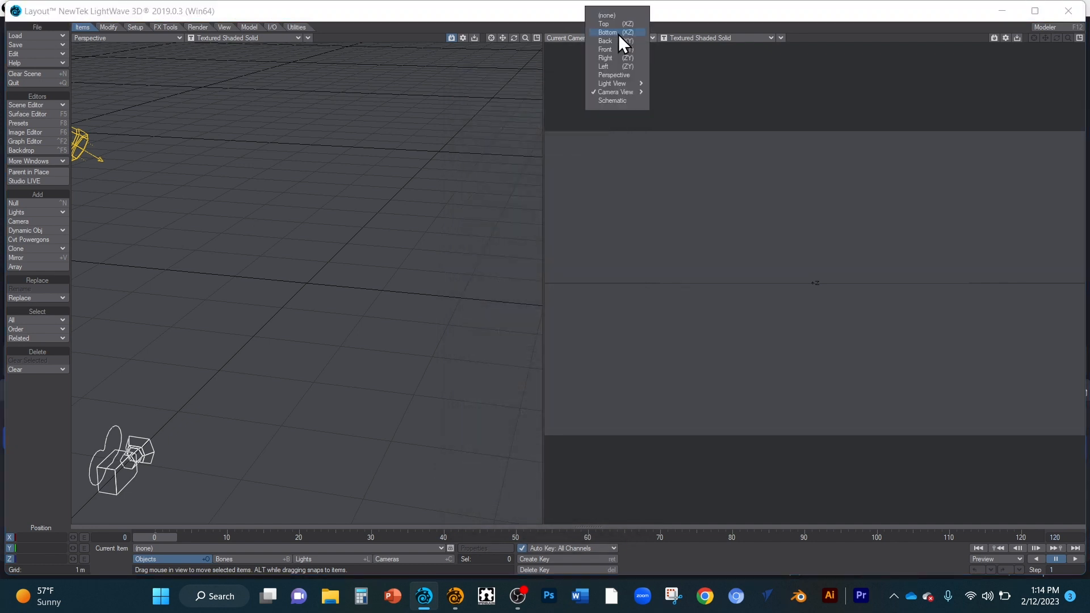
left_click(608, 33)
left_click(617, 35)
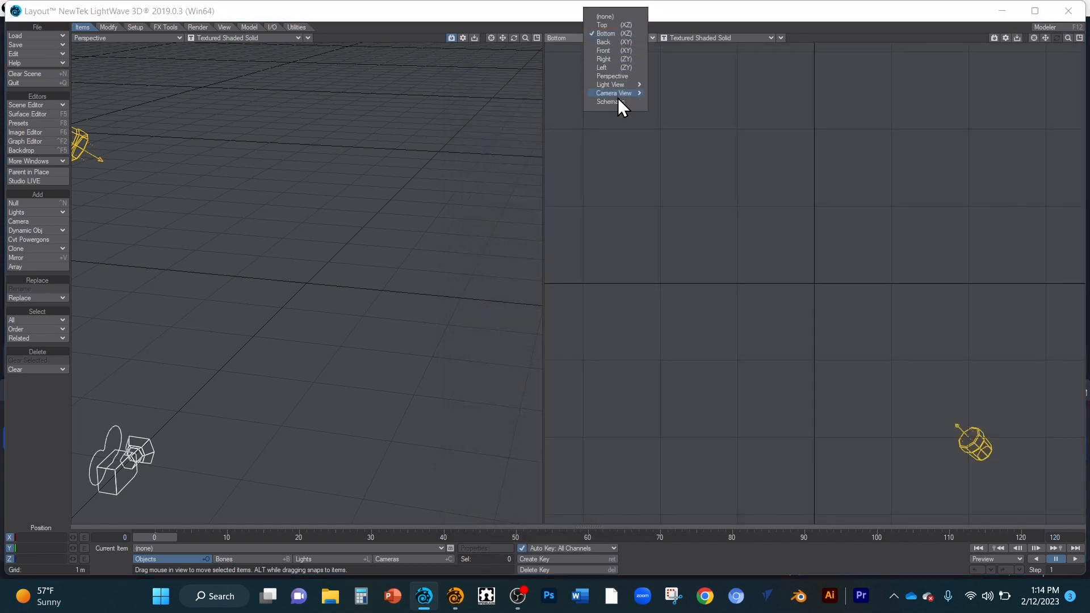
mouse_move(617, 98)
left_click(675, 98)
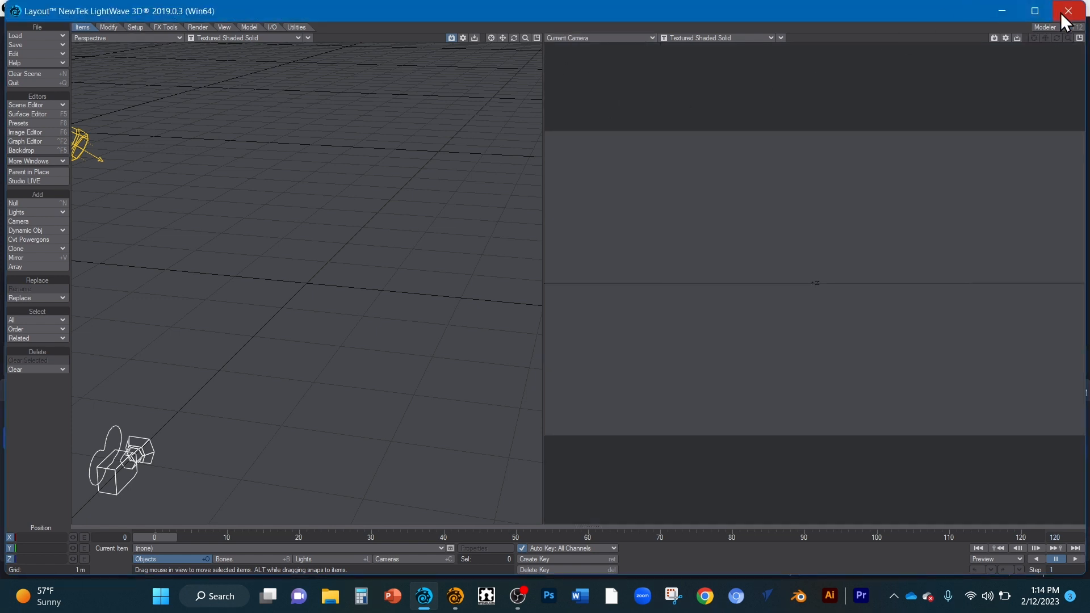
Return to Modeler and send the GLASS TESTING object to Layout.
left_click(1054, 26)
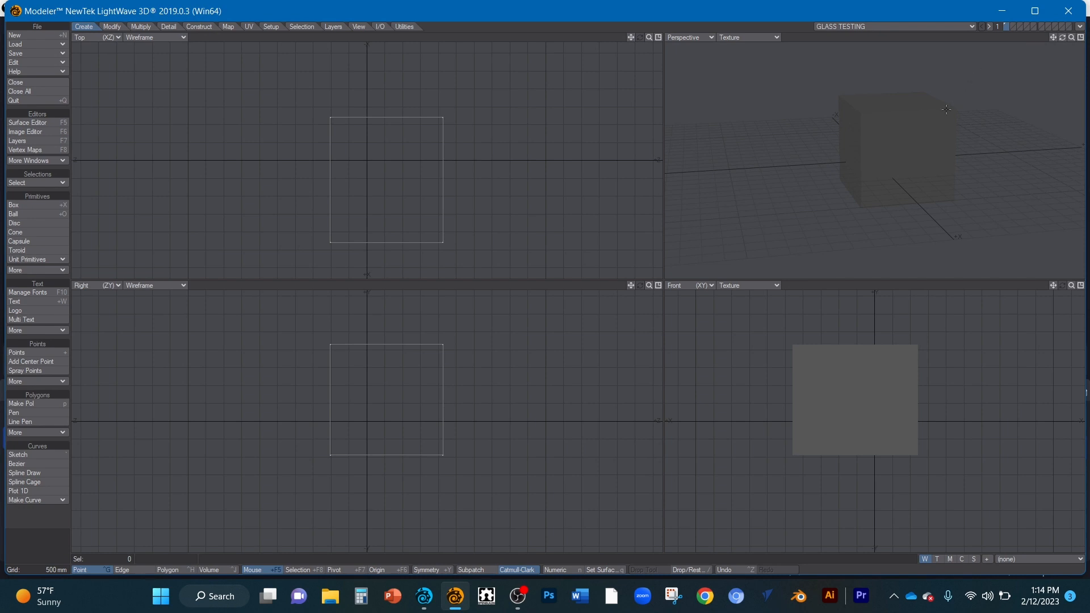
left_click(1080, 27)
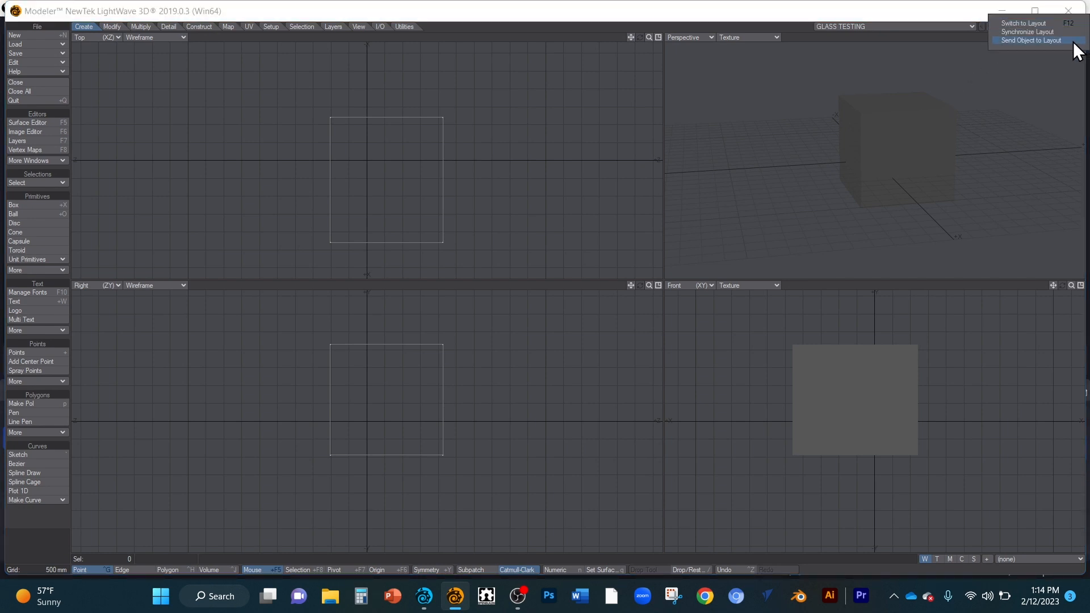
left_click(1073, 42)
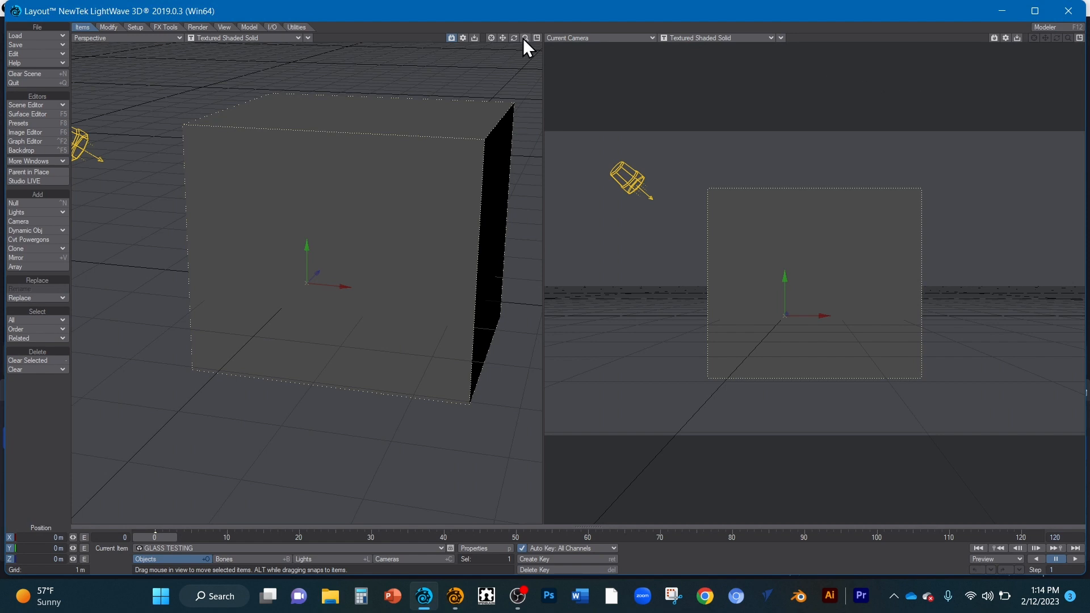
Try rotating the cube to about -36° heading, undo it, and leave only heading rotation enabled.
left_click_drag(526, 37, 482, 37)
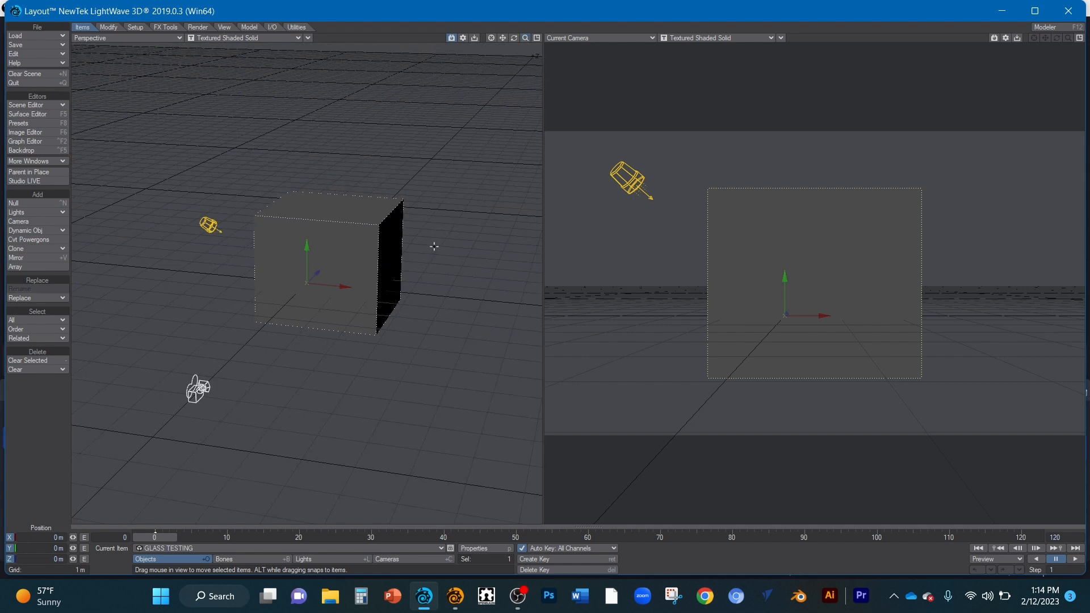
key("y")
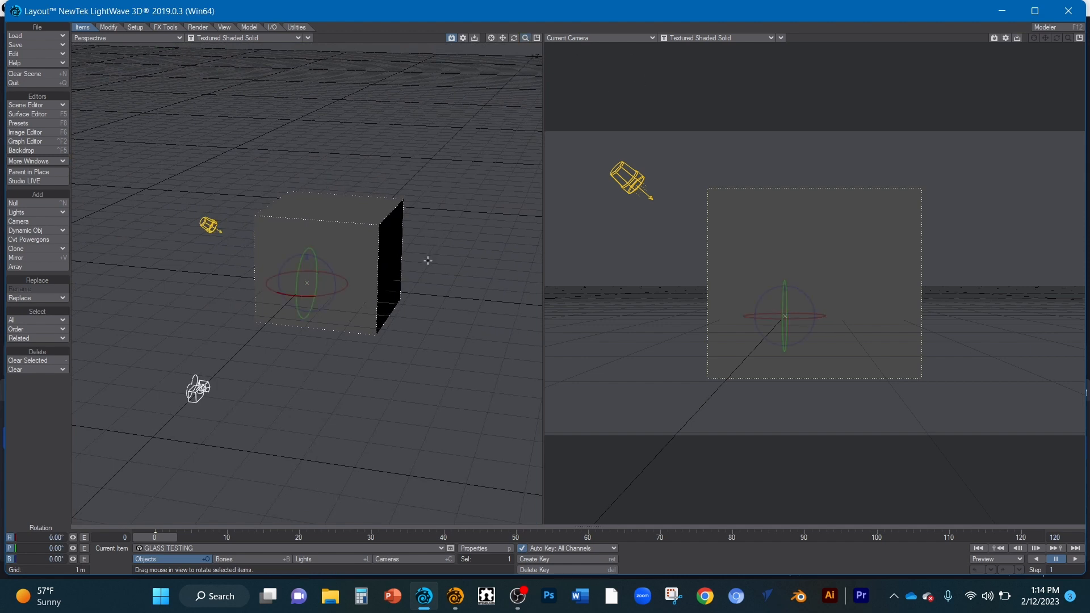
left_click_drag(430, 287, 355, 271)
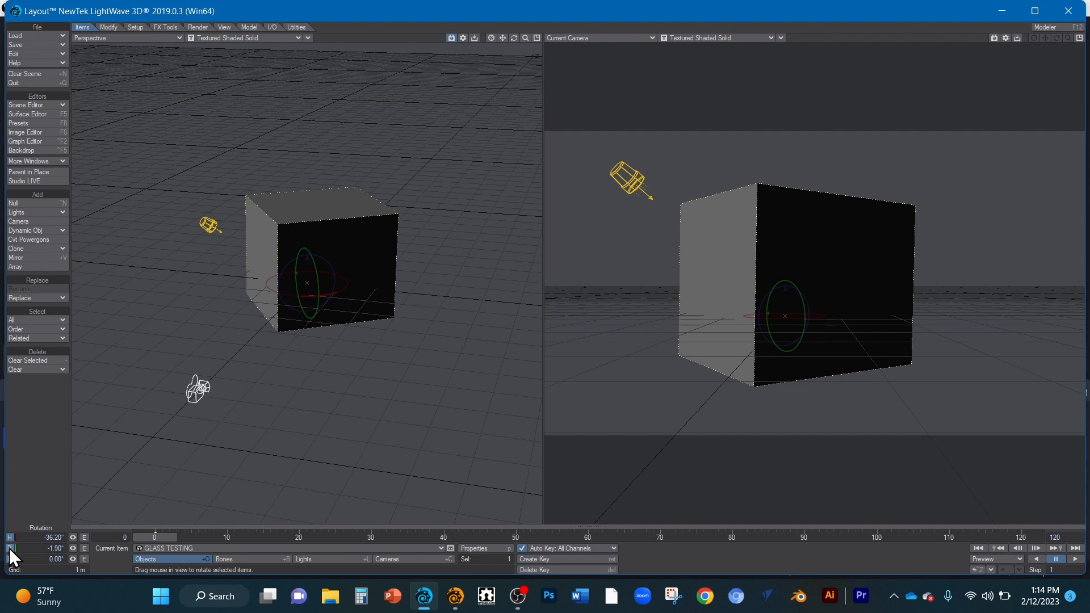
key("ctrl+z")
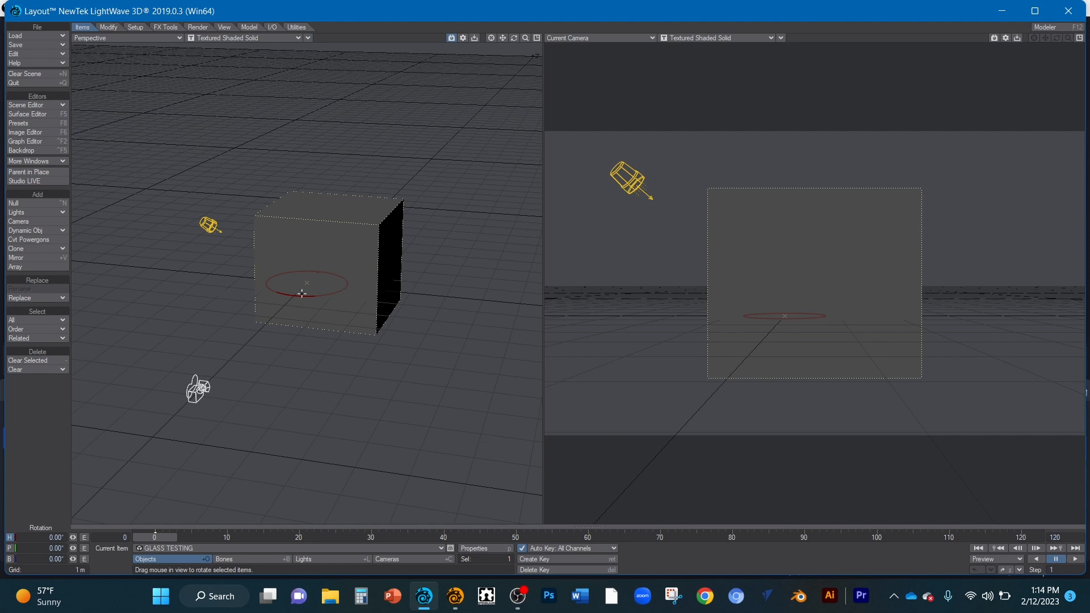
Move the cube's pivot to its horizontal centre, about 497 mm in X and 456 mm in Z.
left_click(224, 27)
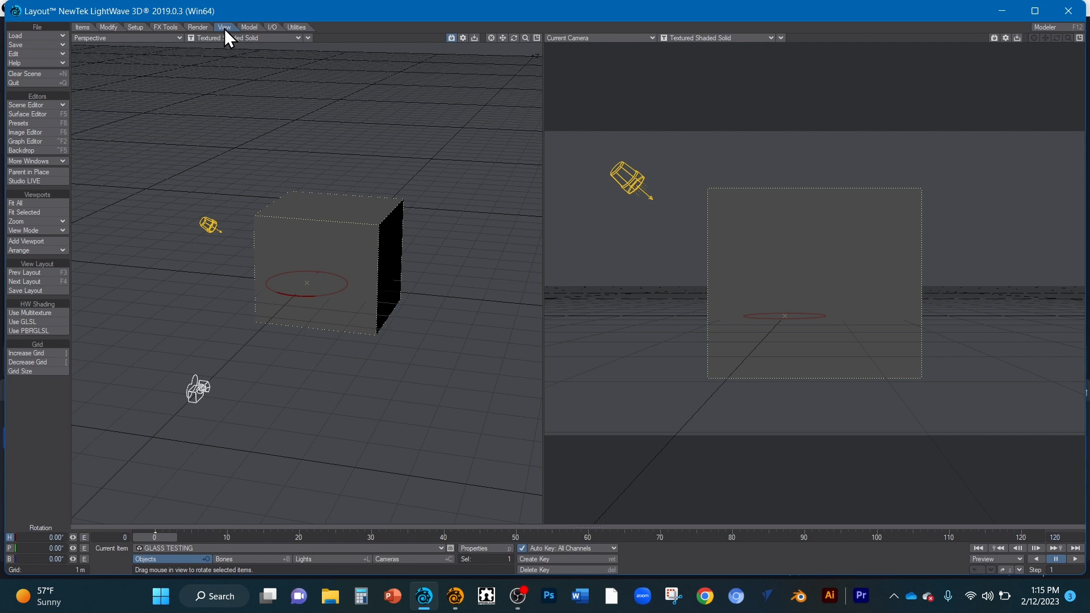
left_click(109, 27)
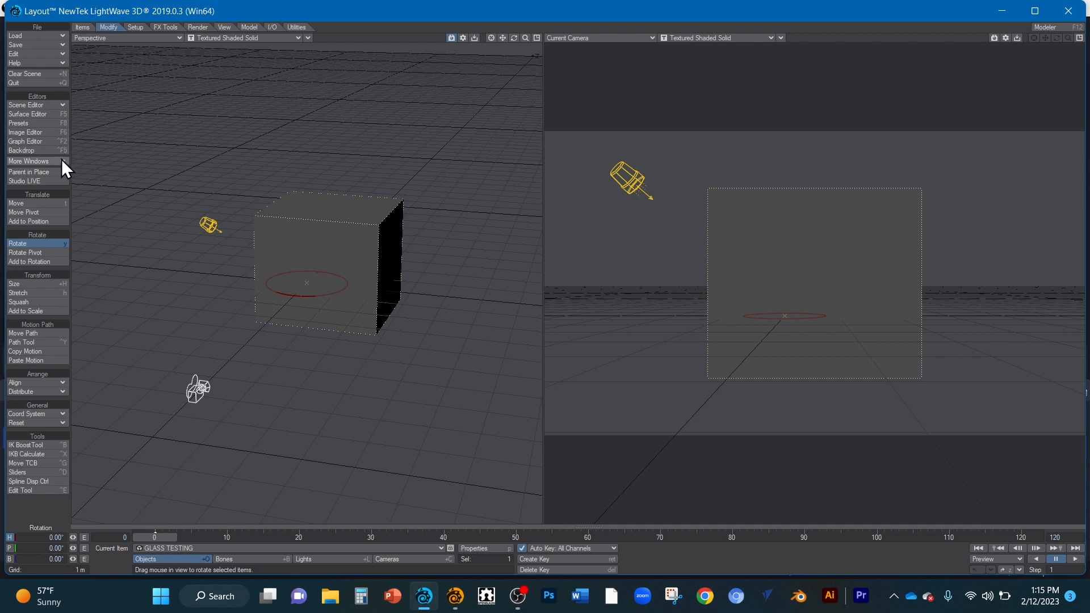
left_click(39, 214)
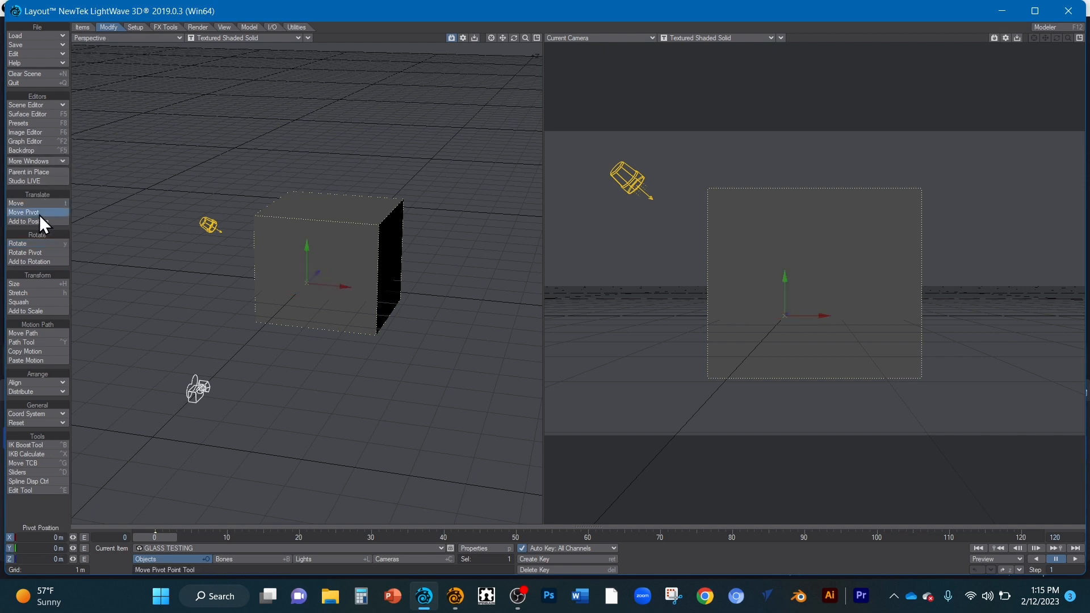
left_click(514, 38)
mouse_move(514, 38)
left_mouse_down()
mouse_move(474, 57)
mouse_move(501, 55)
left_mouse_up()
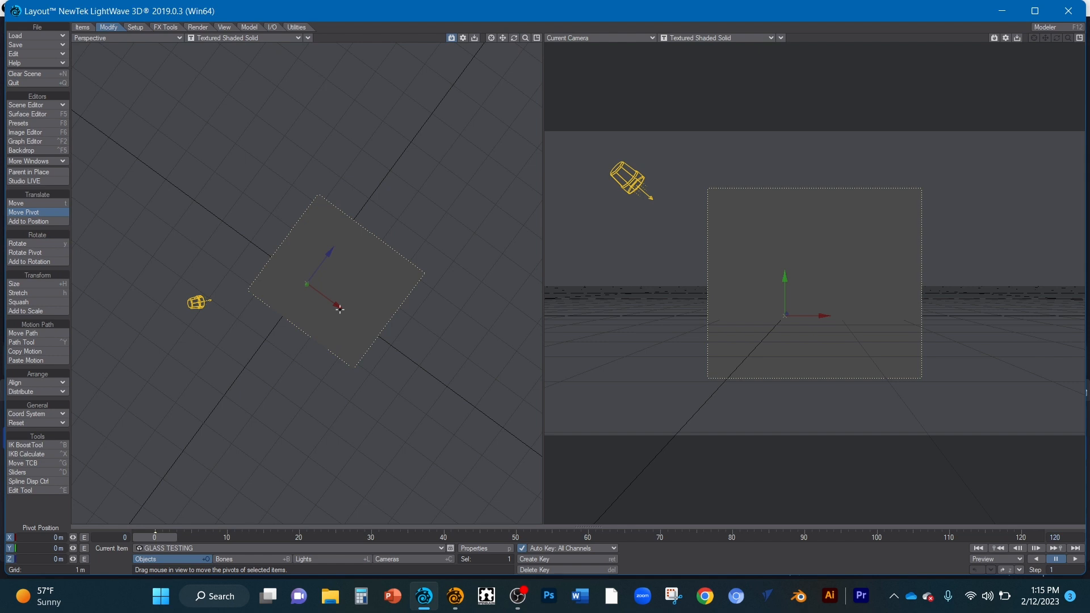
left_click_drag(338, 305, 352, 317)
left_click_drag(345, 262, 355, 248)
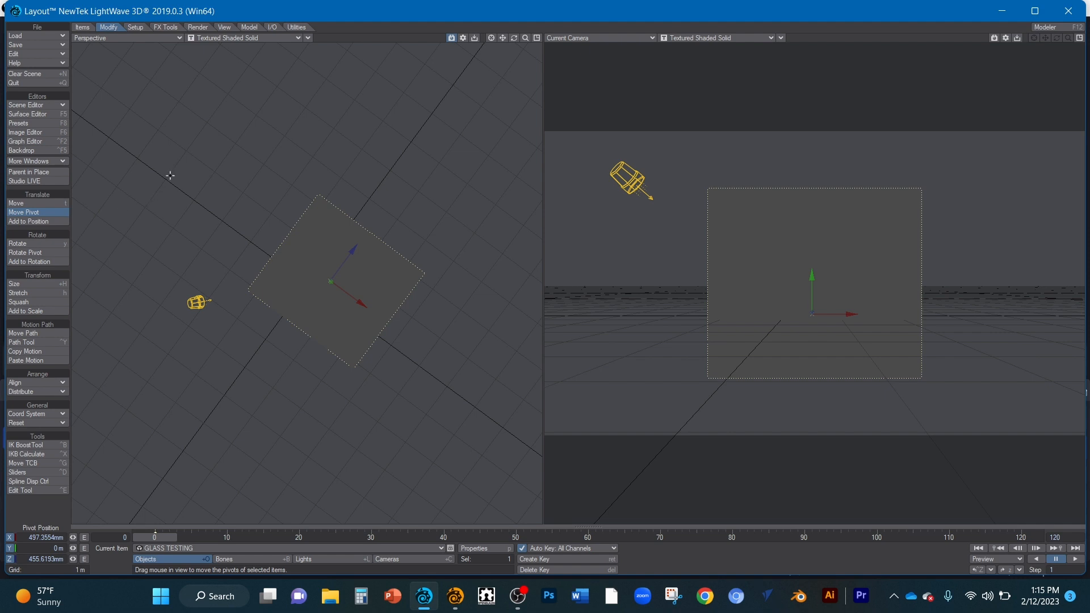
Rotate the cube around its moved pivot to a heading of about -21.5°.
key("t")
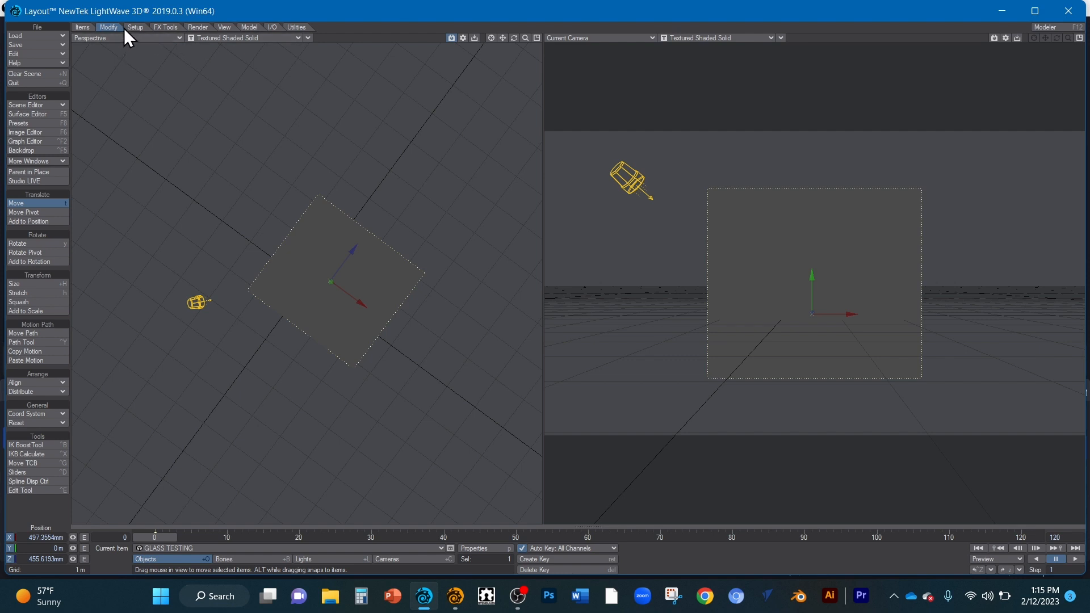
left_click(80, 27)
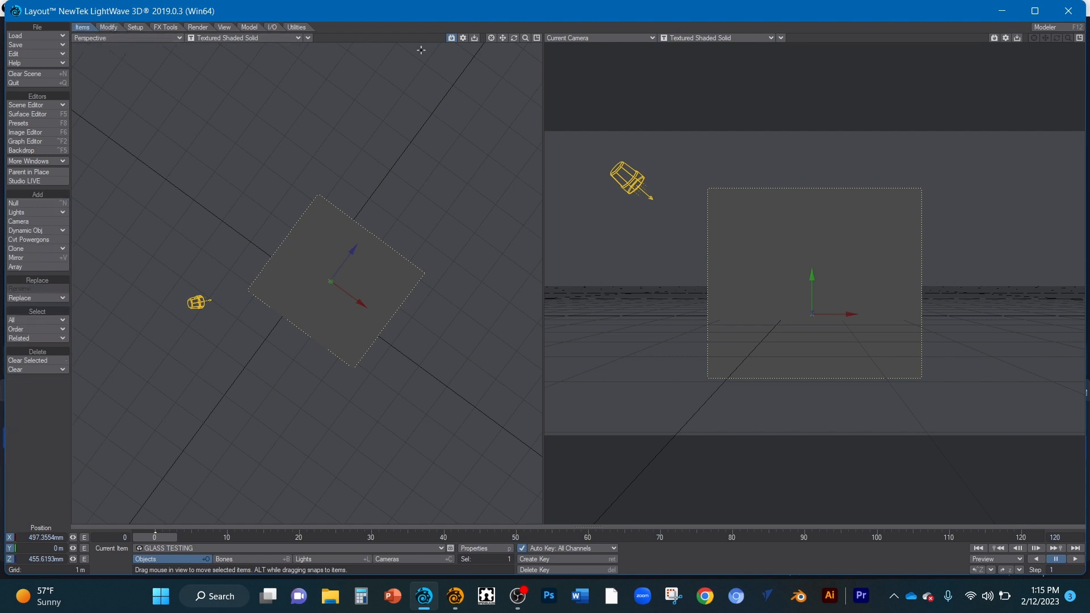
mouse_move(514, 37)
left_mouse_down()
mouse_move(477, 6)
mouse_move(517, 46)
left_mouse_up()
key("y")
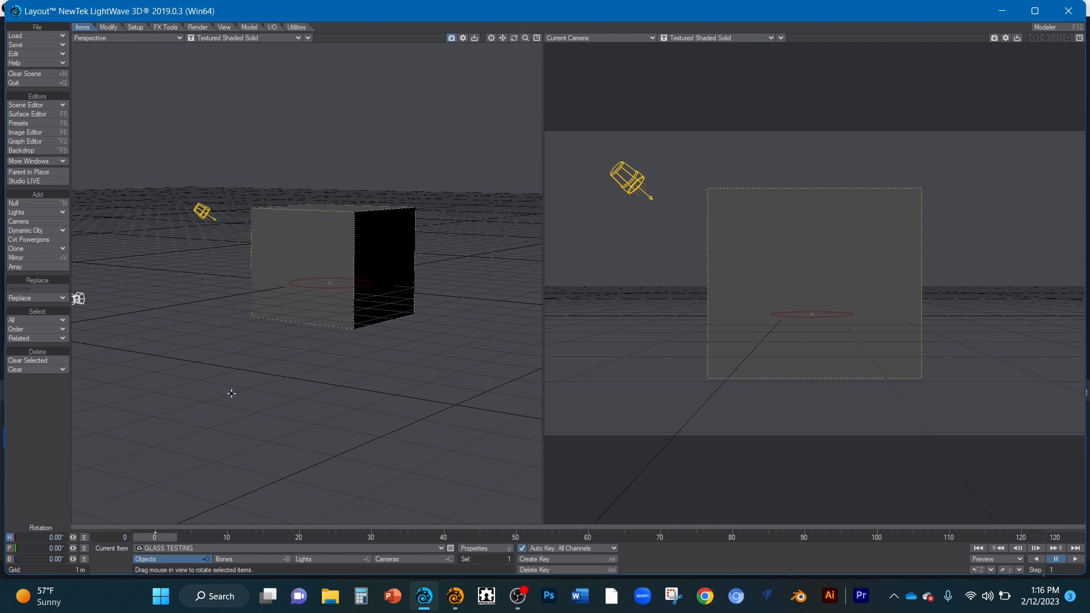
left_click_drag(298, 375, 273, 375)
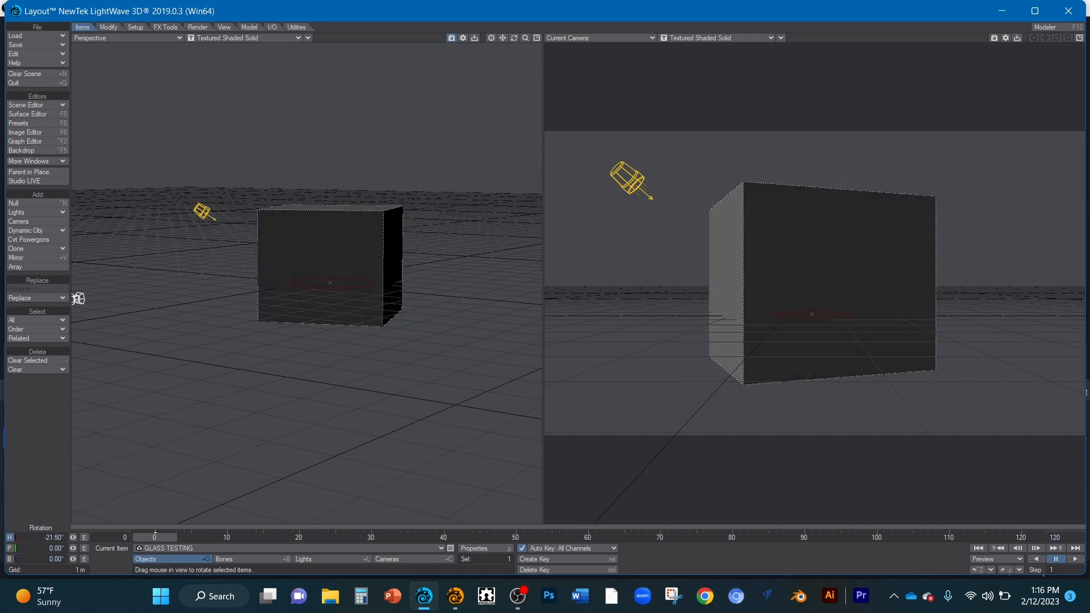
Enable pitch rotation for the cube and tilt it to a pitch of about -8.5°.
left_click(9, 547)
left_click_drag(273, 376, 273, 356)
left_click(15, 559)
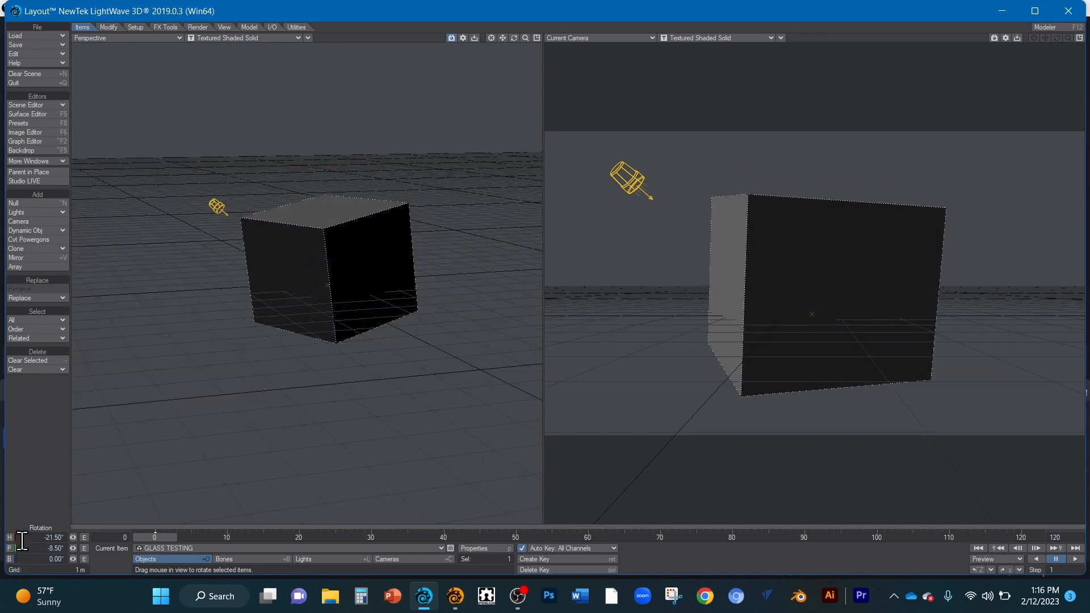
Enable only bank rotation, show the perspective view as Bounding Box and rotate the cube's bank to about -2.1°.
left_click(10, 559)
left_click_drag(513, 37, 476, 71)
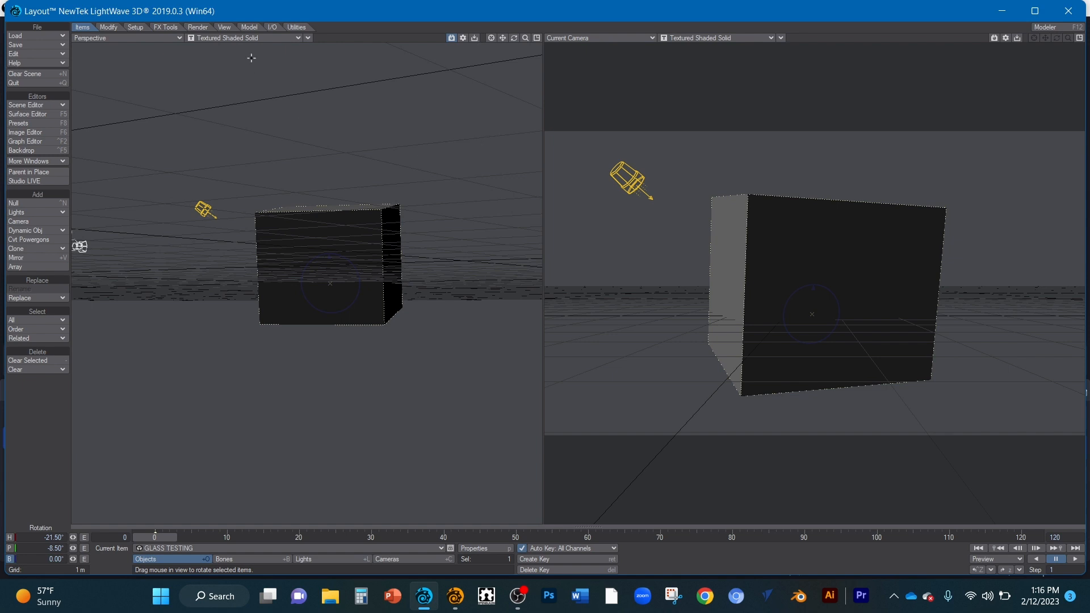
left_click(248, 39)
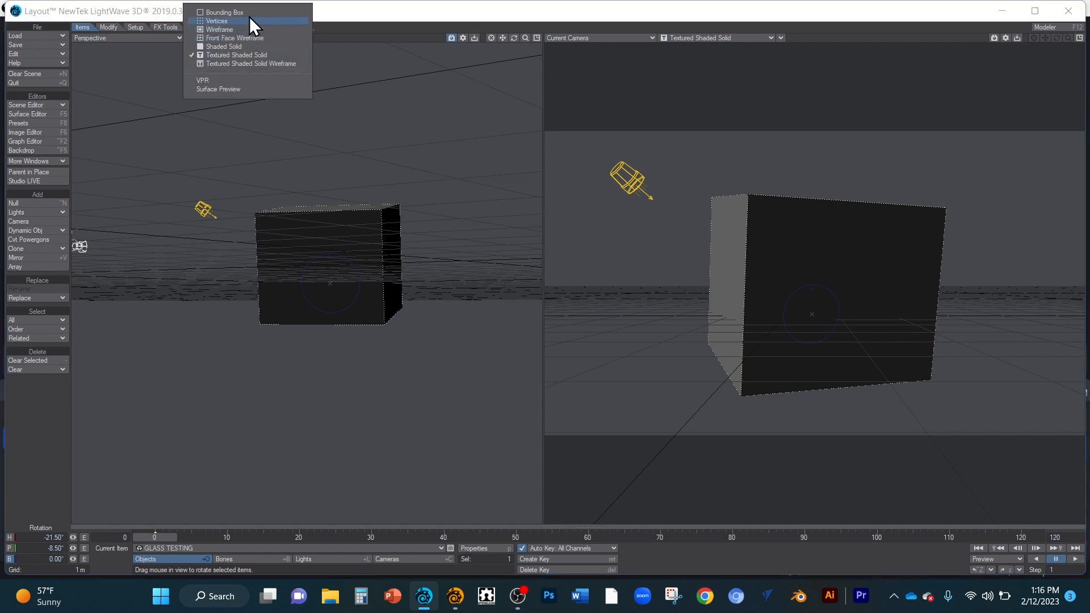
left_click(250, 13)
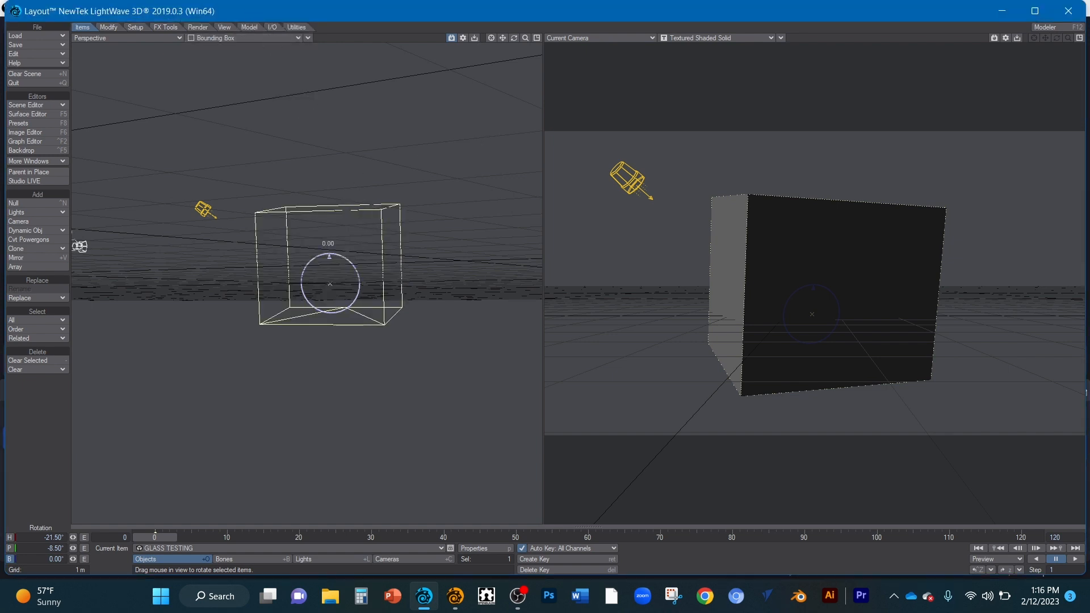
mouse_move(280, 87)
right_mouse_down()
mouse_move(193, 87)
mouse_move(269, 87)
right_mouse_up()
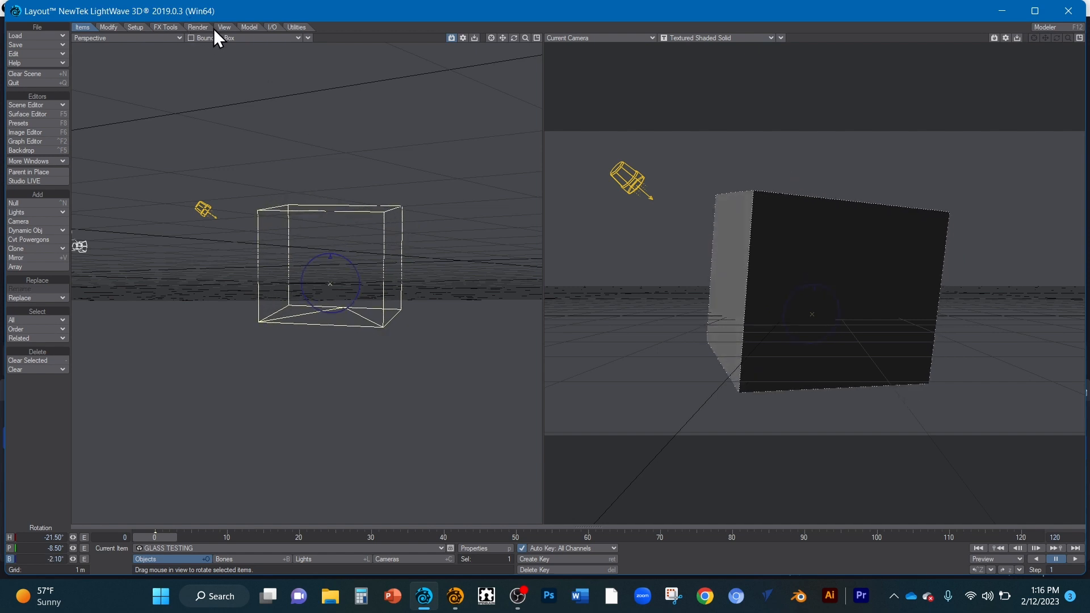
Restore Textured Shaded Solid in the perspective view and rotate the cube's bank to about 12.3°.
left_click(225, 36)
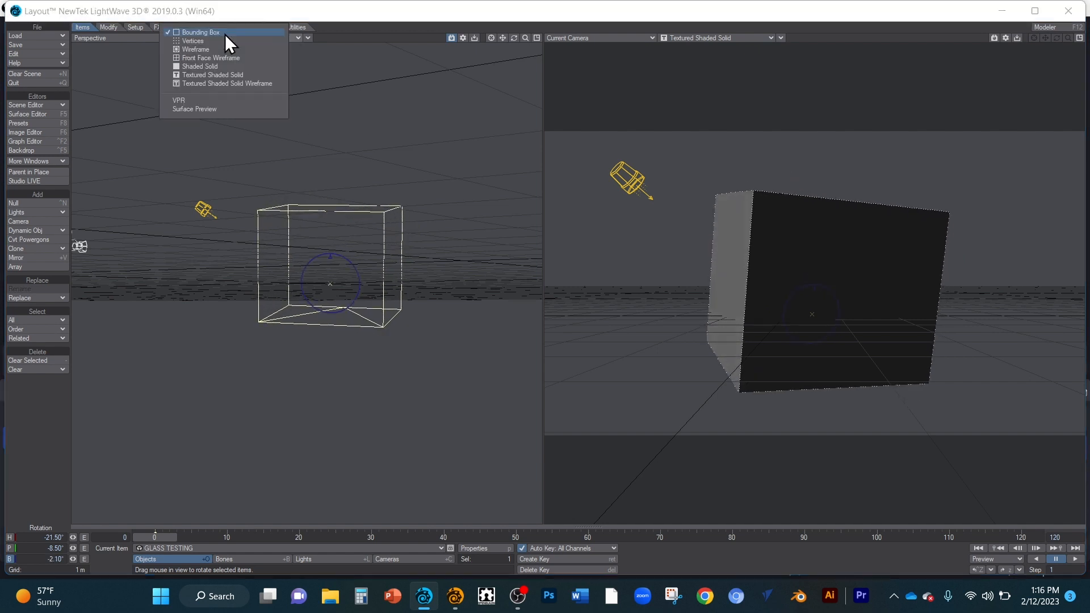
left_click(228, 75)
mouse_move(330, 244)
right_mouse_down()
mouse_move(369, 245)
mouse_move(352, 251)
right_mouse_up()
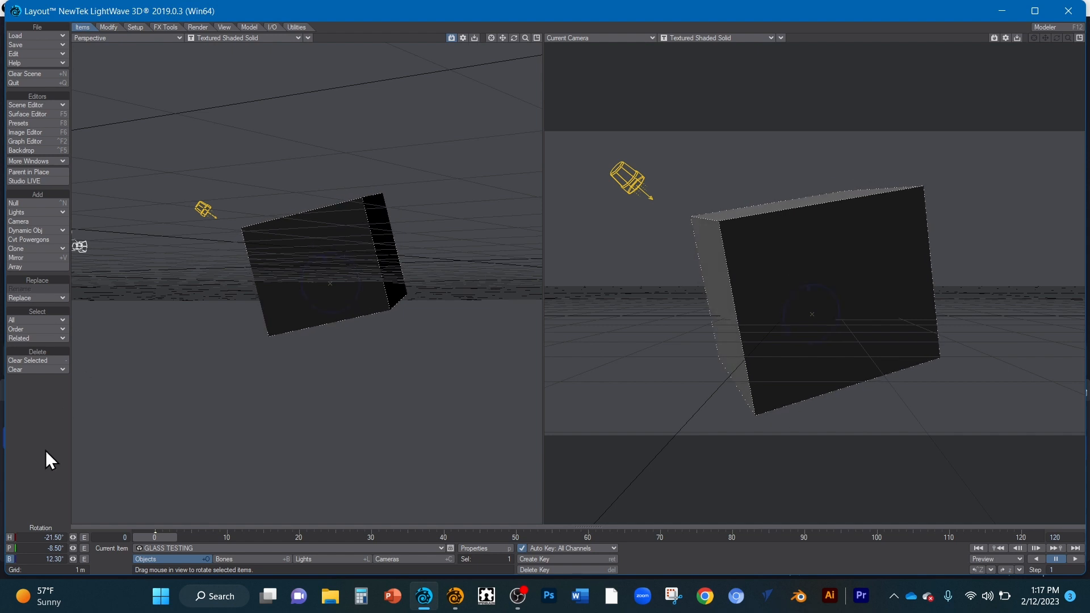
Undo the cube's bank rotations and leave only heading rotation enabled.
left_click(8, 548)
left_click(8, 547)
key("ctrl+z")
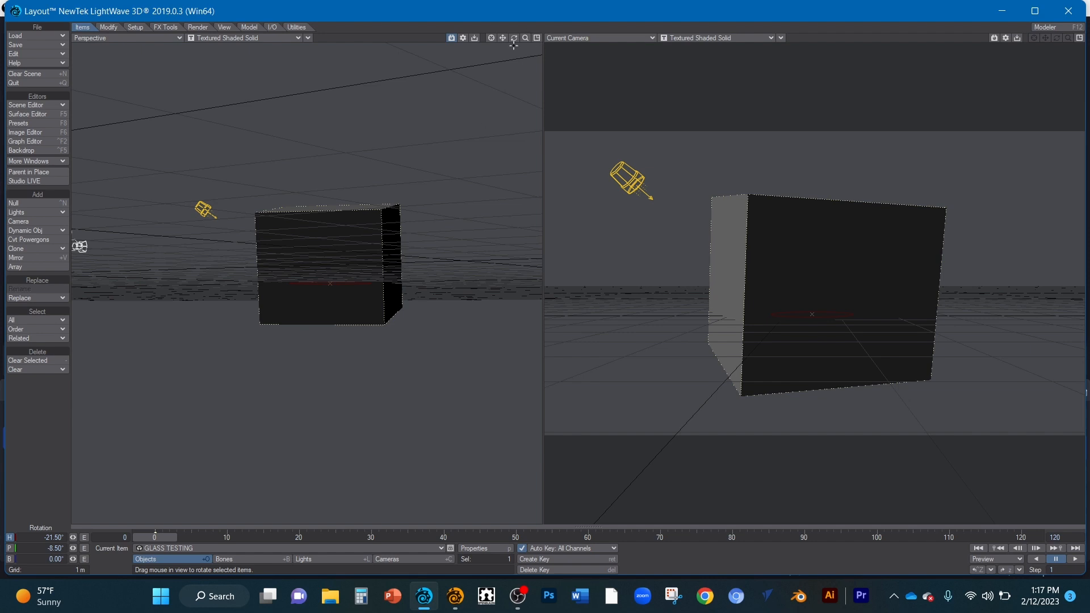
Set the Current Camera view to VPR display mode.
left_click_drag(514, 37, 506, 62)
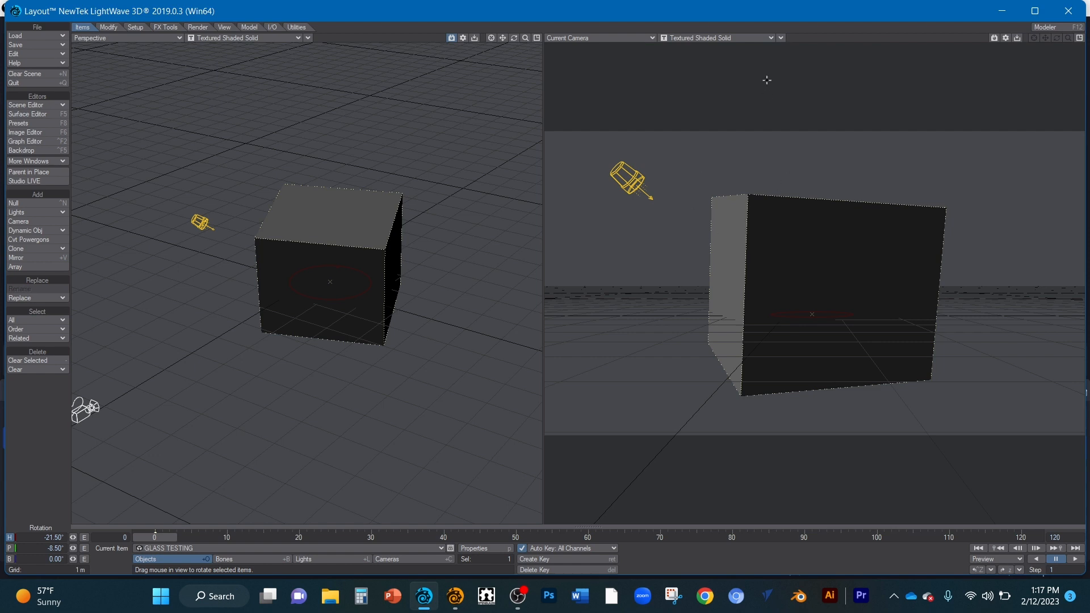
left_click(752, 38)
left_click(738, 83)
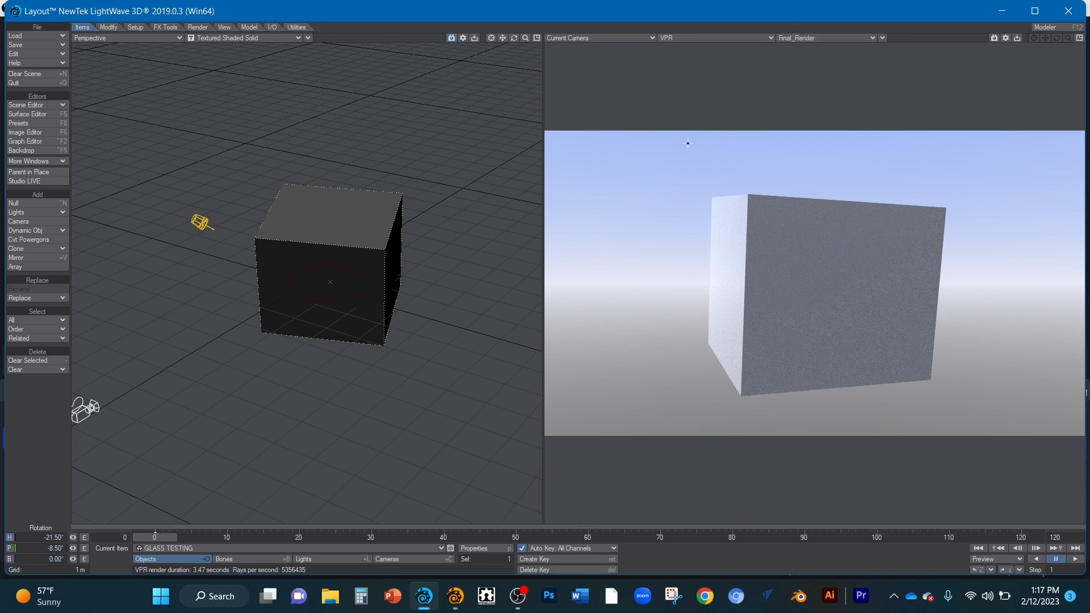
Try rotating the cube's heading, and undo this together with its earlier heading and pitch rotations.
left_click_drag(440, 322, 565, 322)
key("ctrl+z")
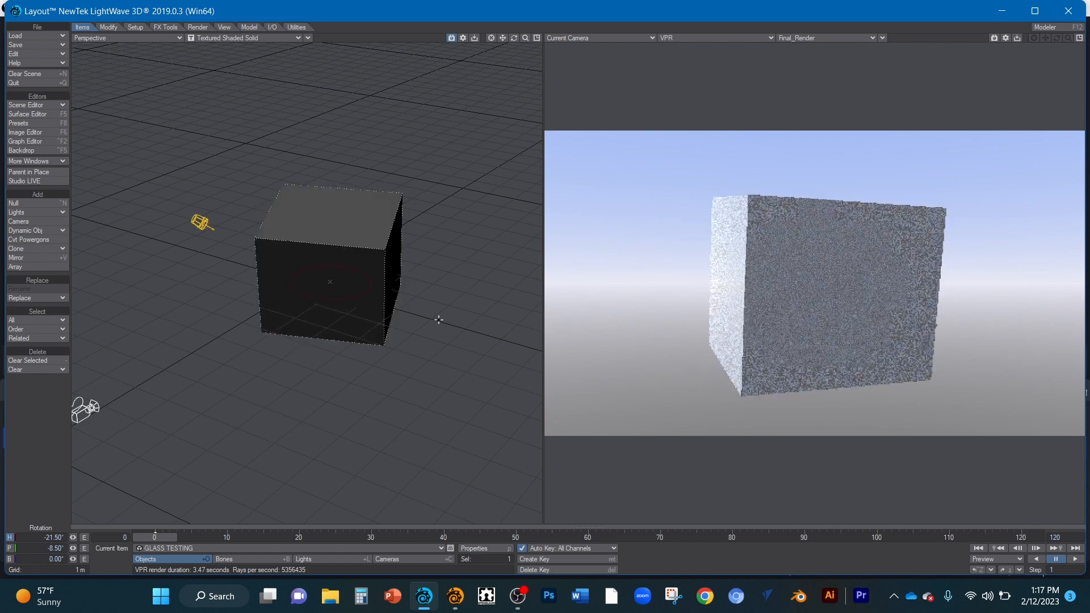
key("ctrl+z")
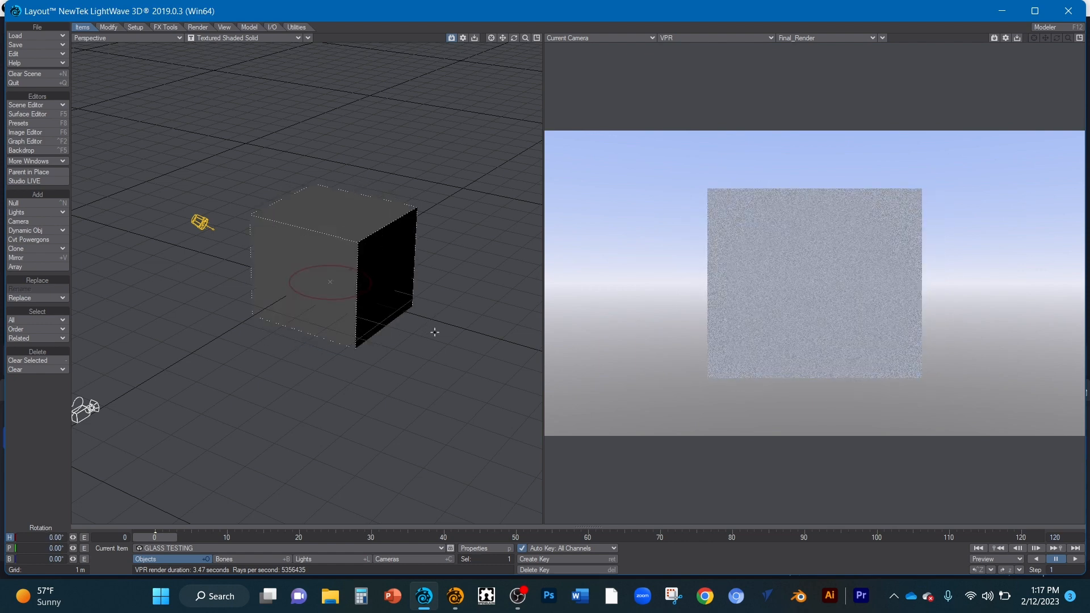
Keyframe the cube's heading at about -63.2° on frame 0 and about -334.7° on frame 120, and play the animation from the start.
left_click_drag(434, 327, 367, 327)
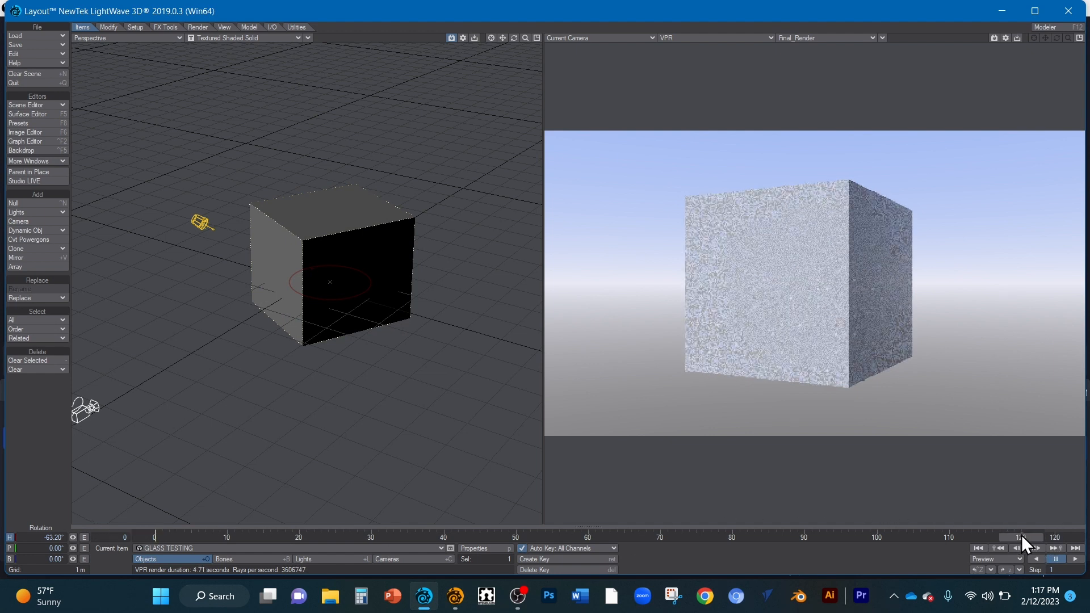
left_click_drag(516, 426, 176, 426)
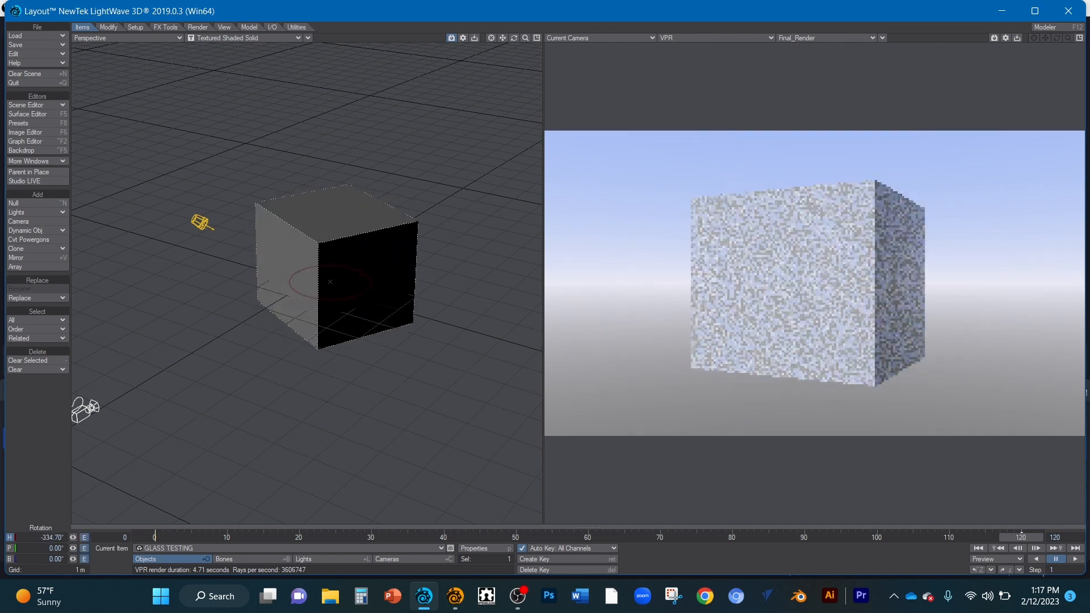
left_click(979, 547)
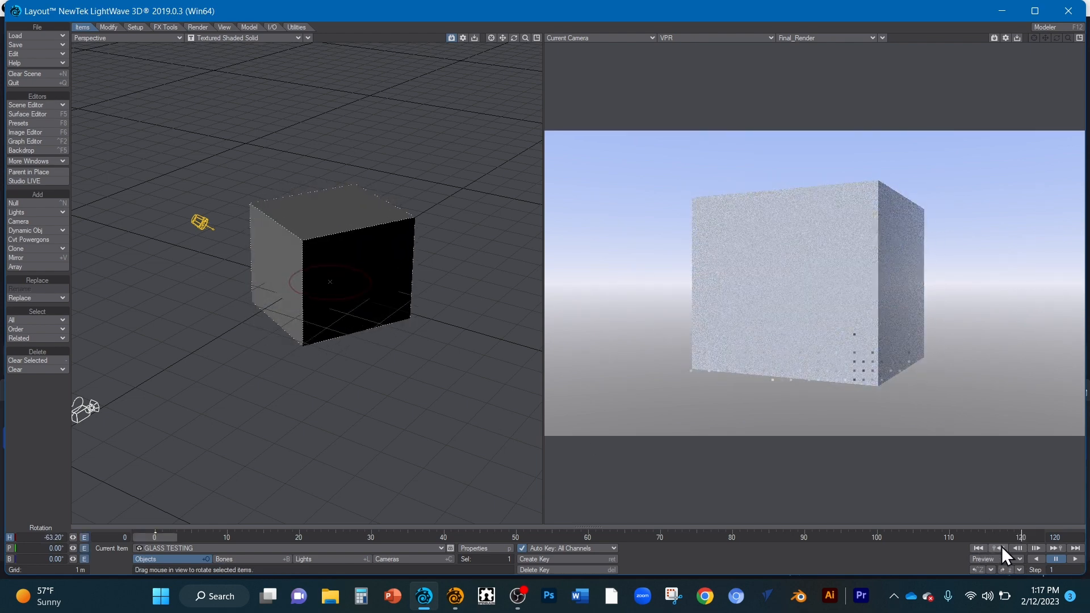
left_click(1075, 559)
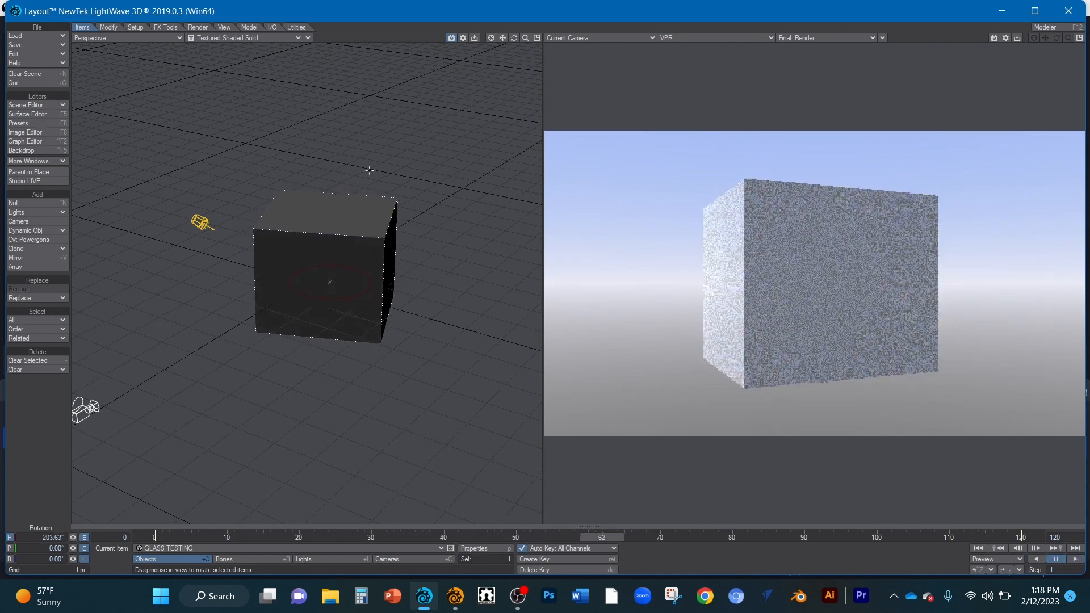
Open the backdrop options and switch Gradient Backdrop off and on again.
left_click(39, 150)
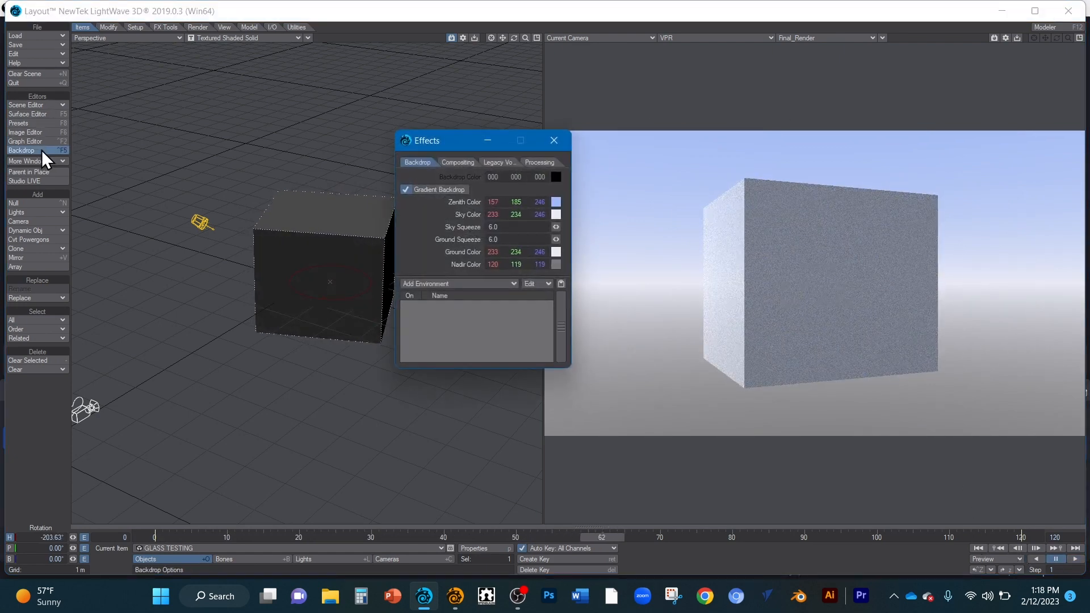
left_click(406, 189)
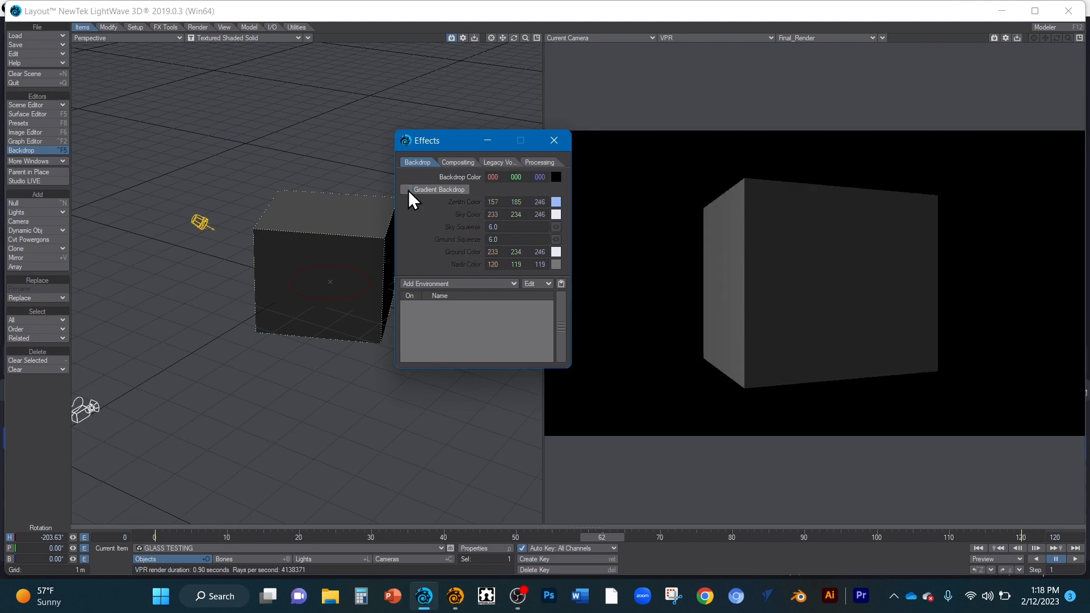
left_click(408, 189)
Try a cyan compositing background color of 62, 255, 255, and disable Use Background Color again.
left_click(454, 162)
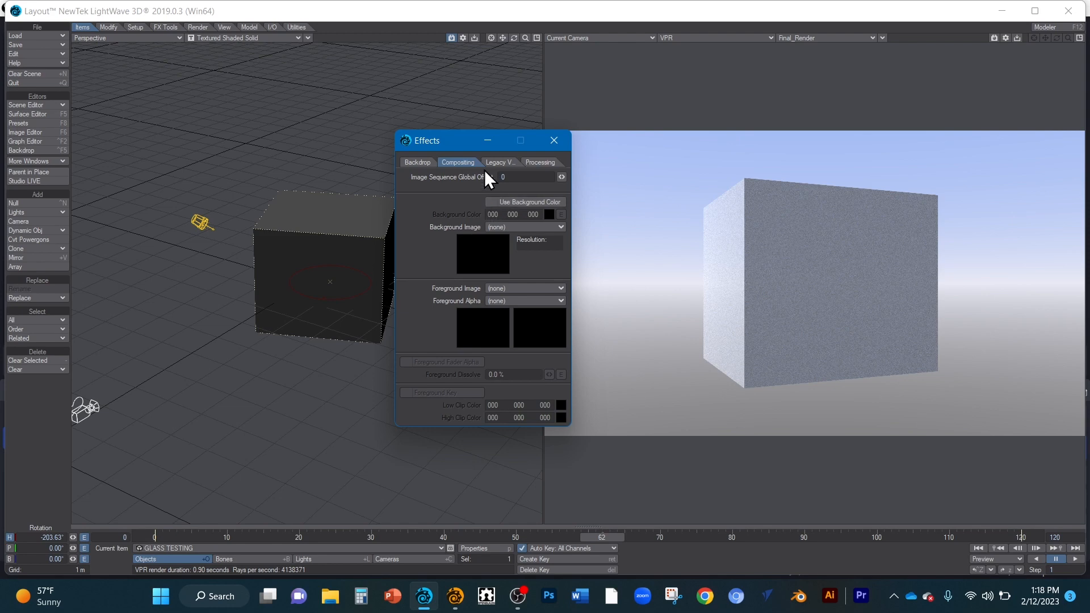
left_click(493, 199)
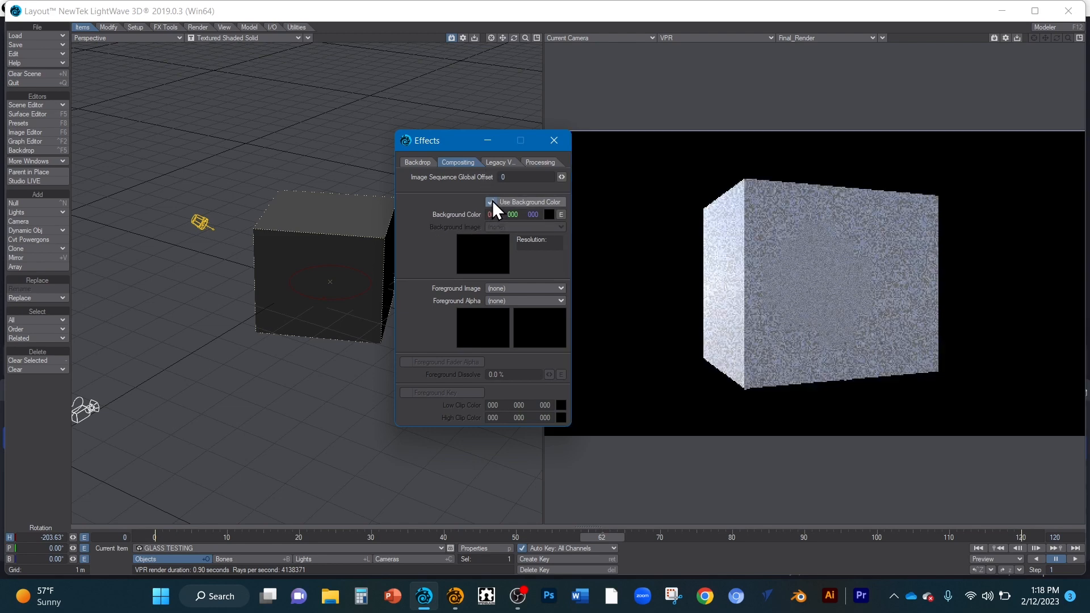
left_click(549, 215)
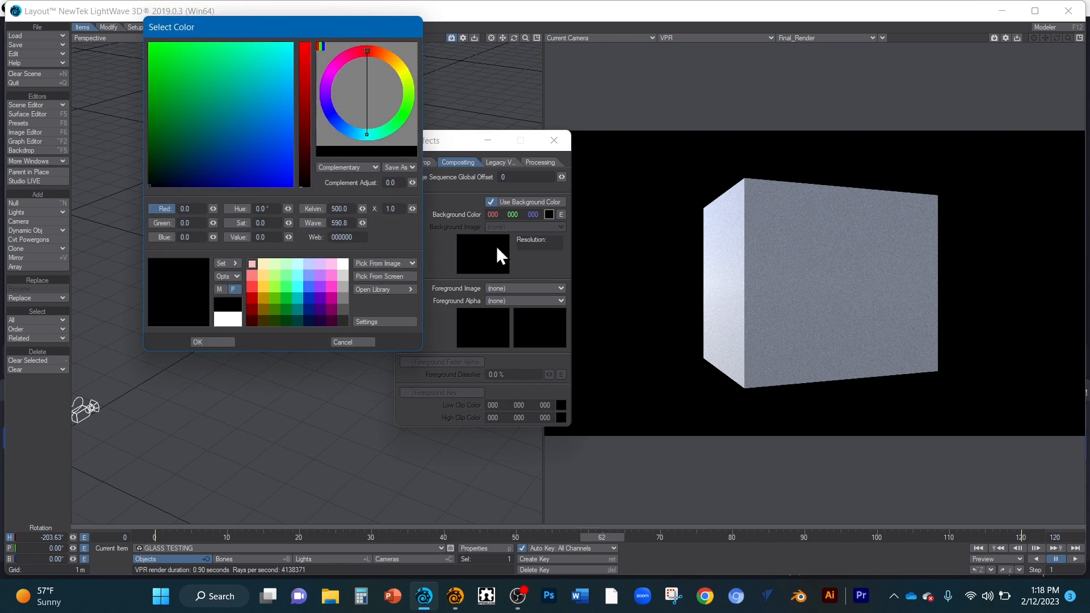
left_click(297, 287)
left_click(199, 341)
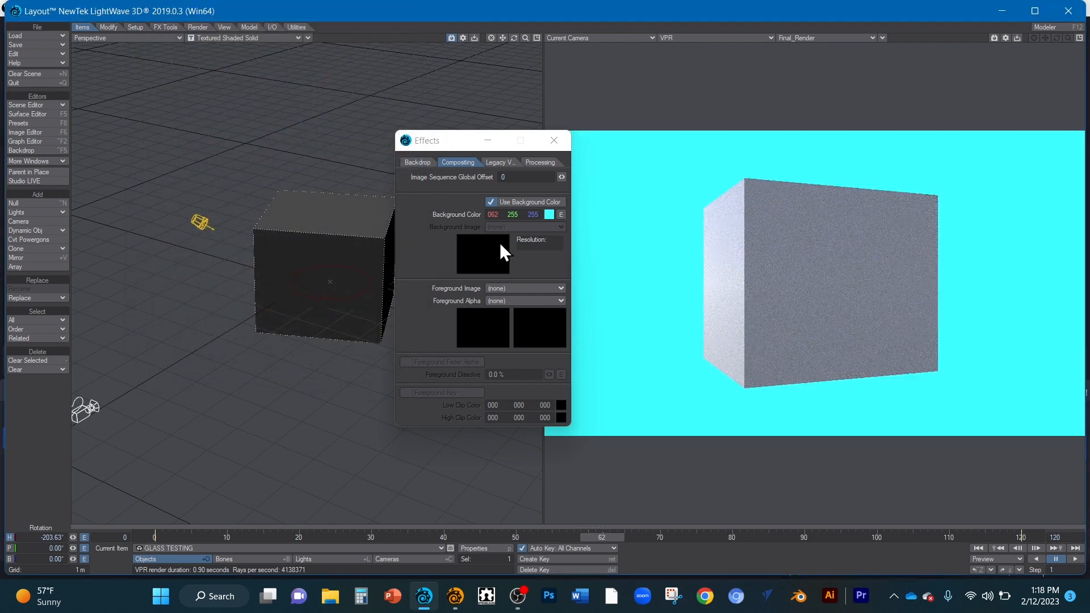
left_click(496, 203)
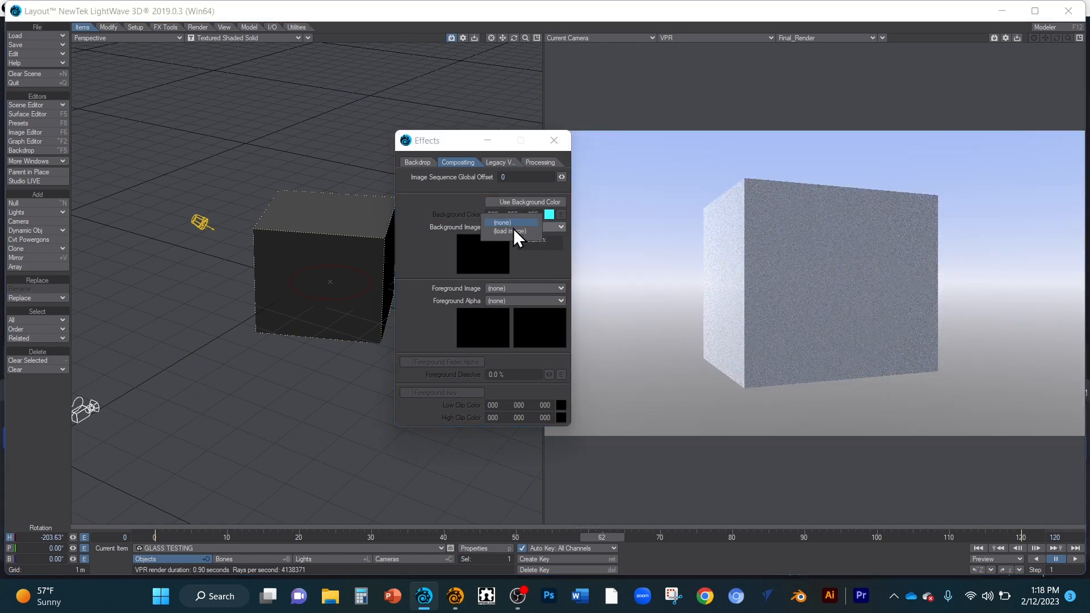
left_click(515, 233)
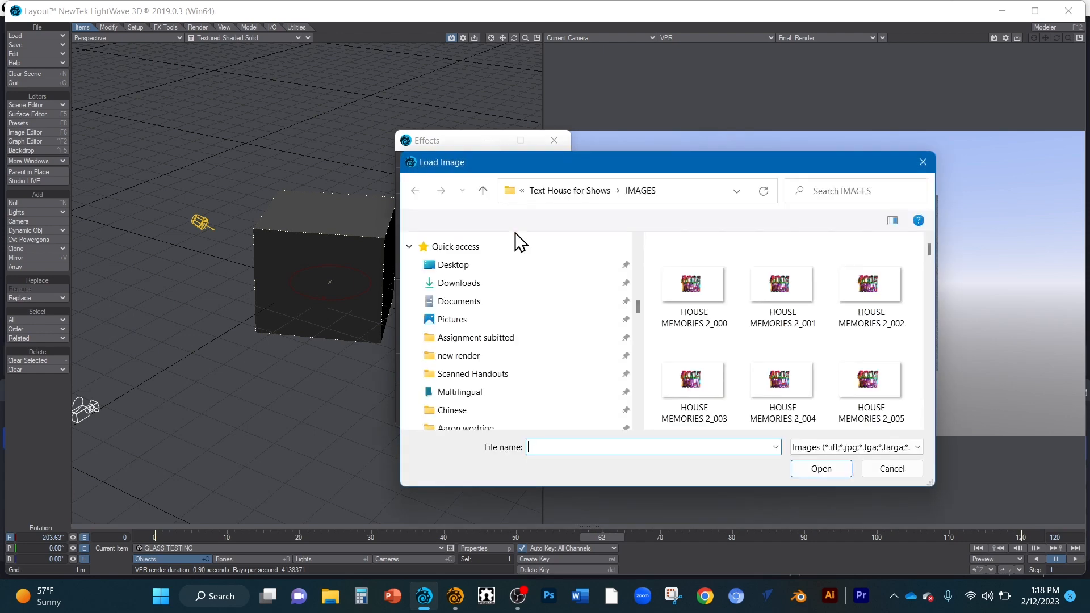
left_click_drag(931, 250, 921, 432)
left_click(877, 369)
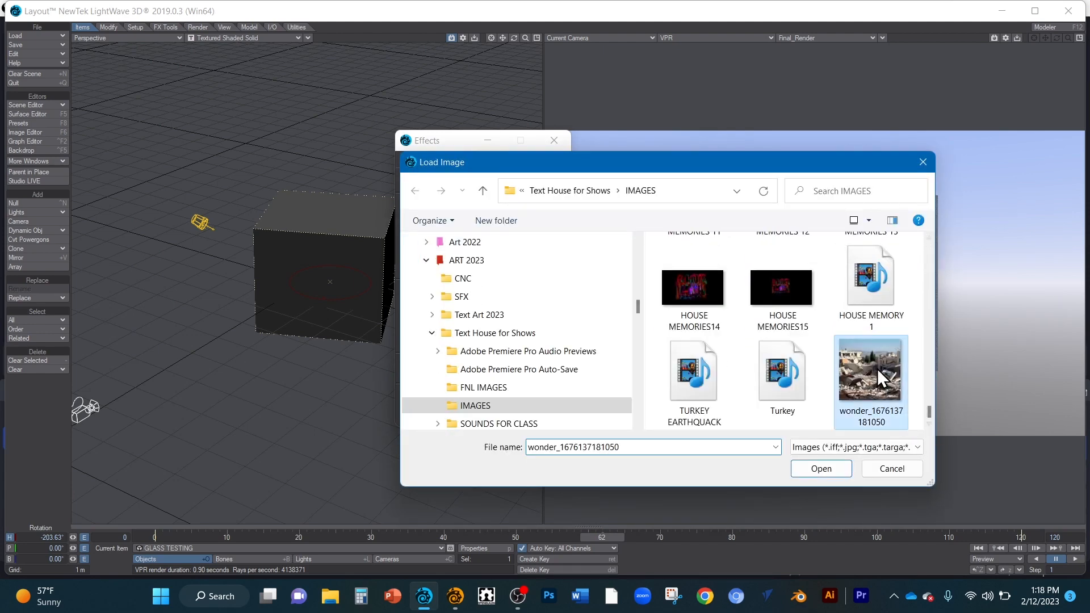
left_click(836, 471)
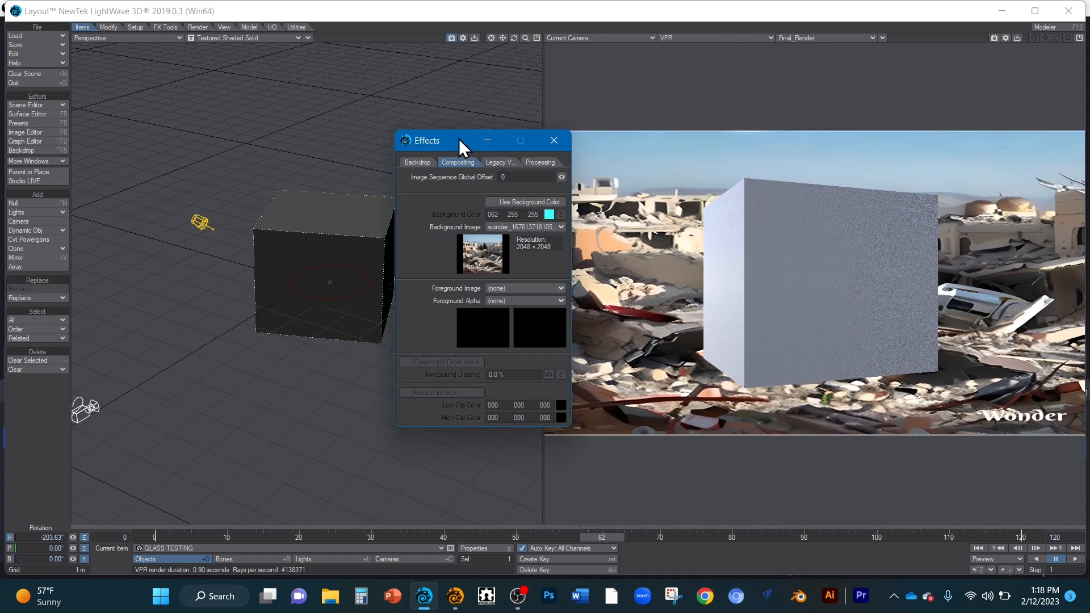
left_click_drag(458, 138, 312, 130)
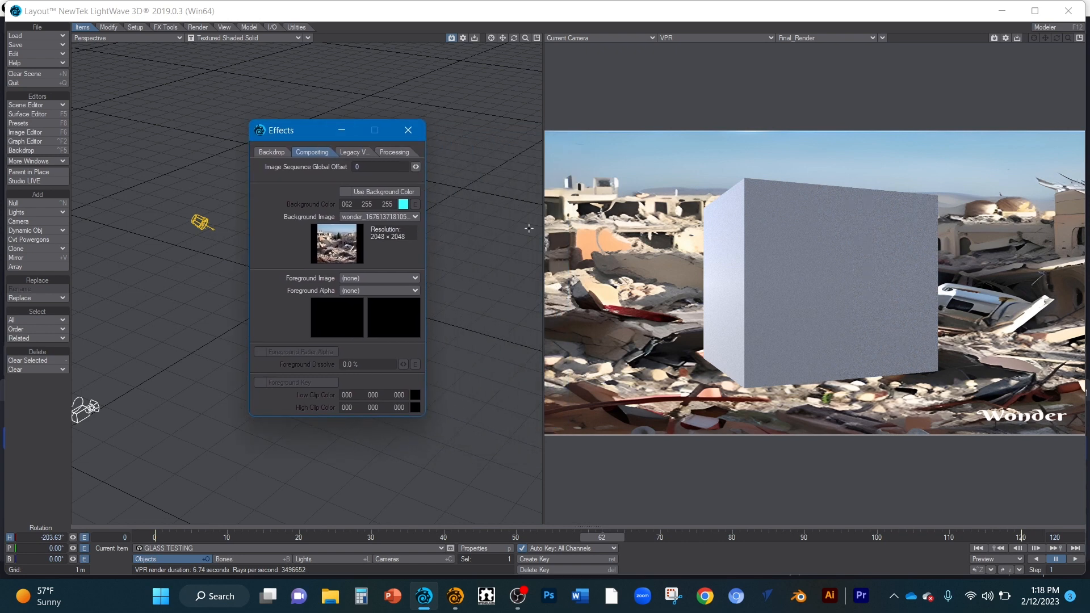
Rotate the cube to a heading of about -190.6° at frame 62, render that frame and dismiss the render status.
left_click_drag(767, 286, 693, 296)
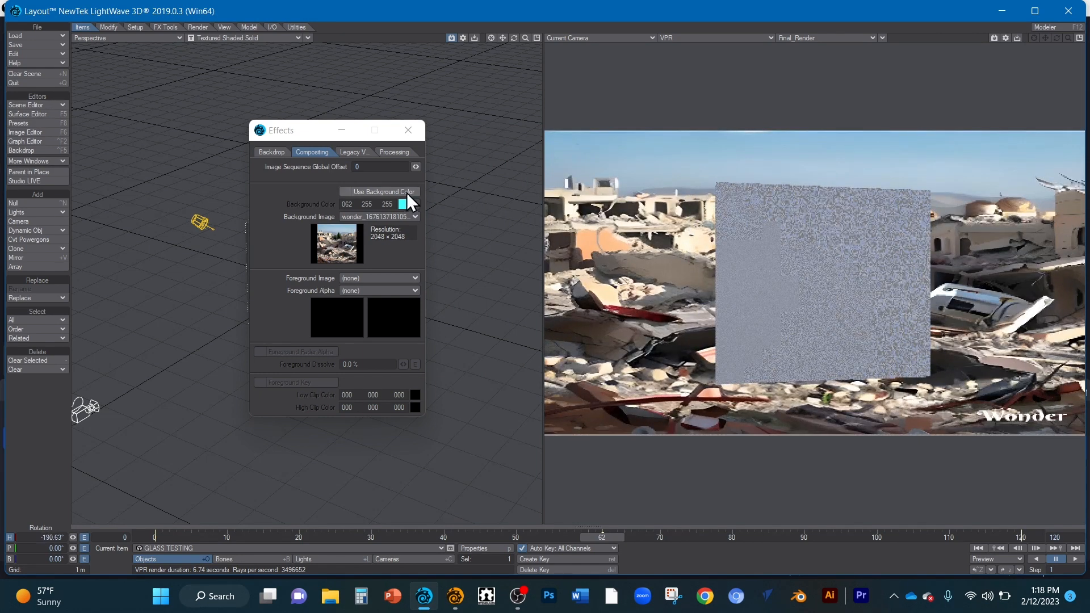
left_click(194, 27)
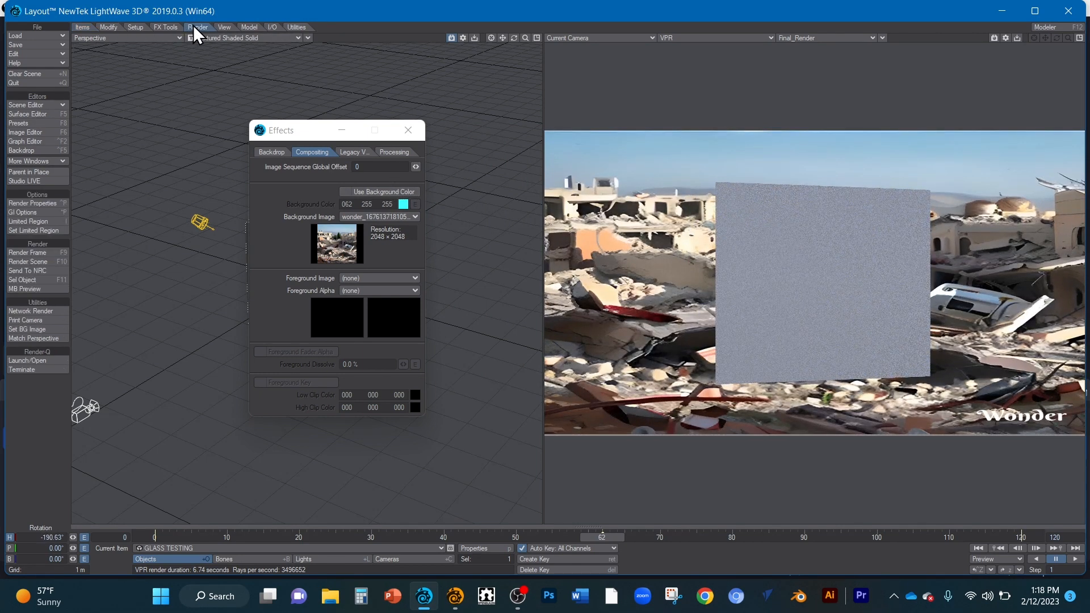
left_click(46, 254)
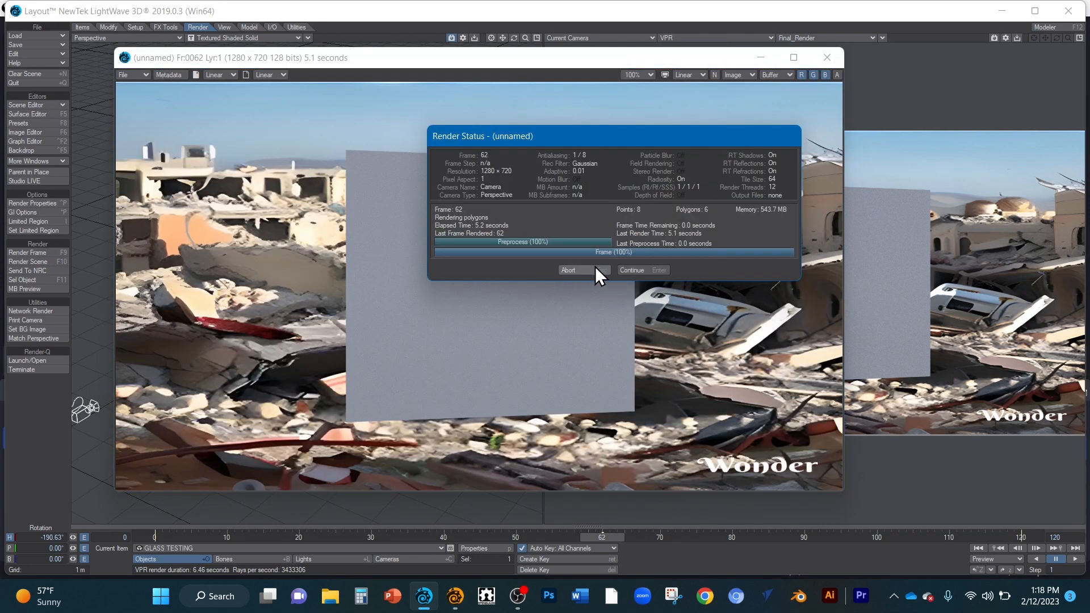
left_click(588, 270)
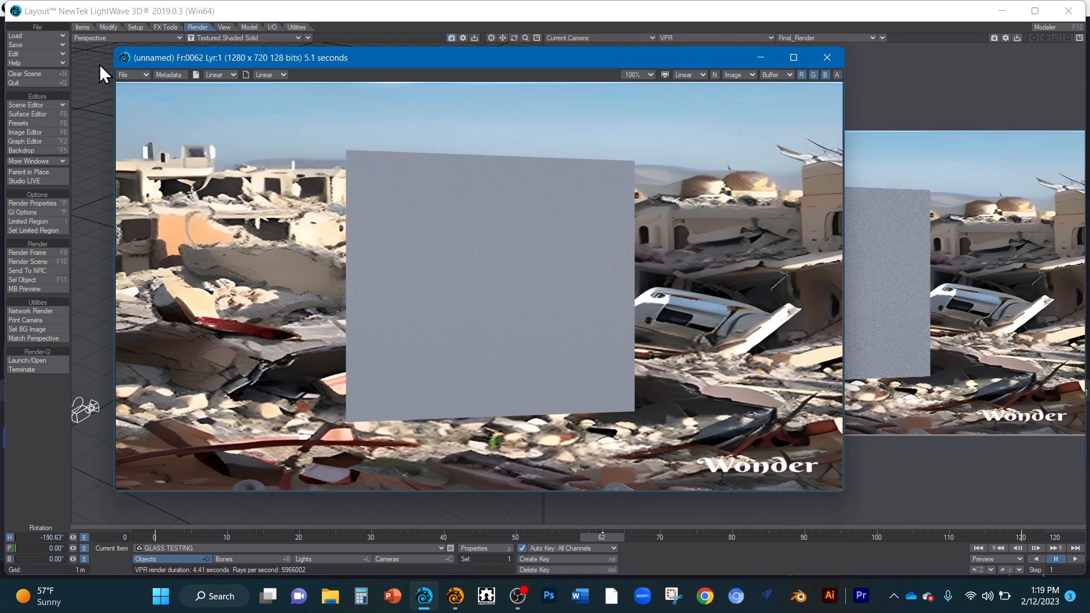
Save the rendered frame's RGBA image in LW_JPEG format as Rendered demo in the IMAGES folder, and close the render and Effects windows.
left_click(147, 74)
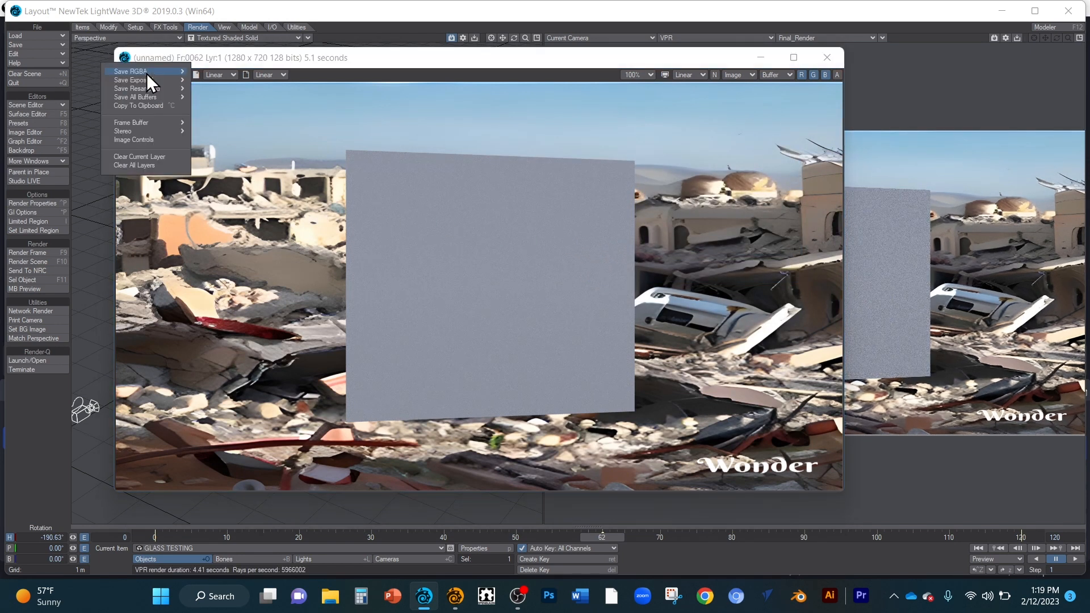
mouse_move(146, 74)
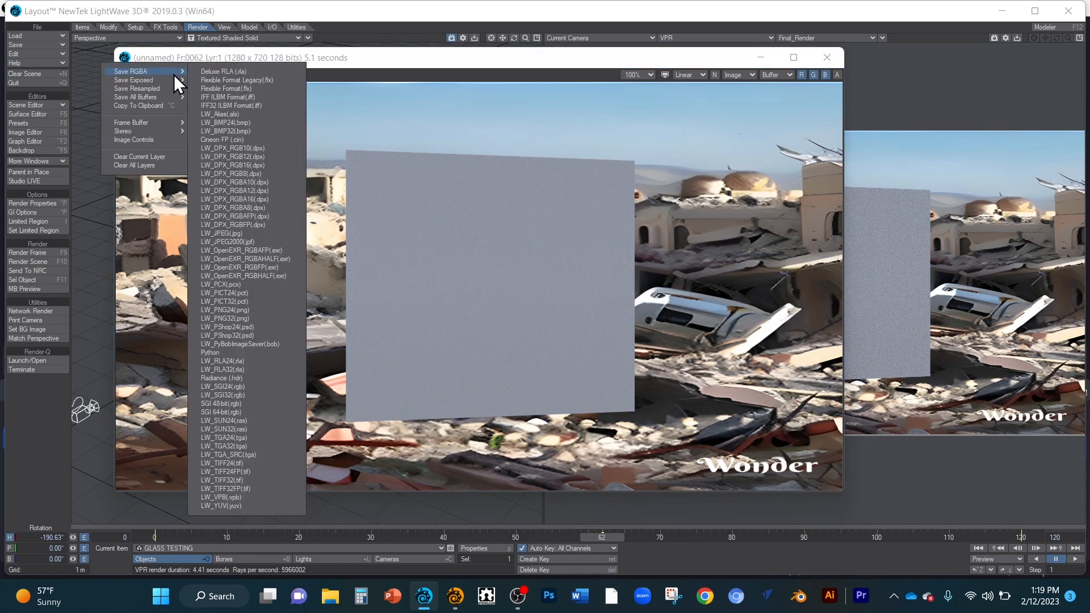
left_click(246, 236)
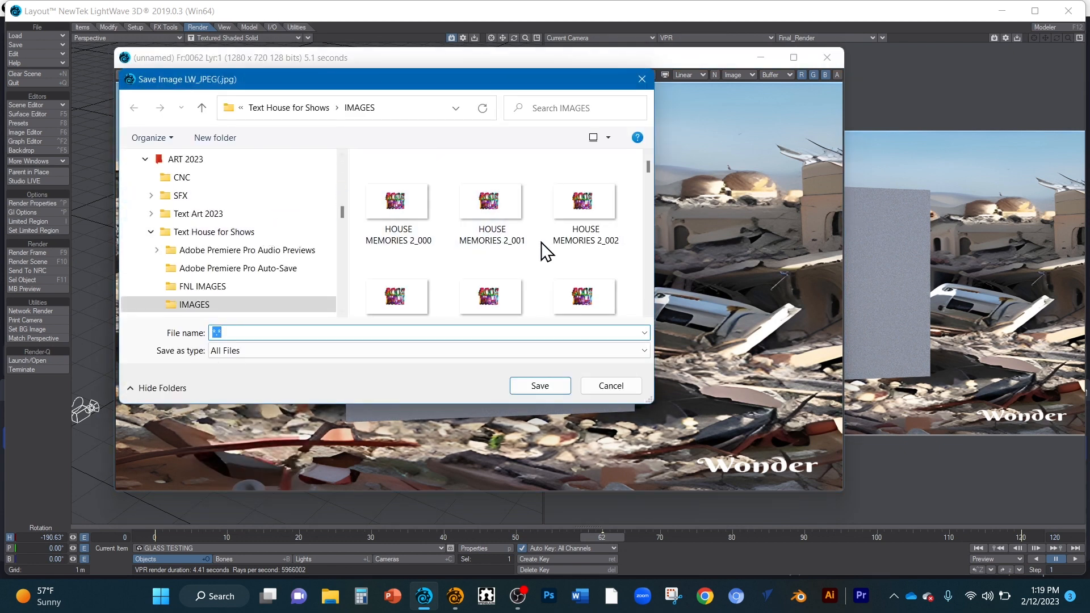
left_click(289, 335)
key("BackSpace")
type("render")
key("BackSpace")
key("BackSpace")
key("BackSpace")
key("BackSpace")
key("BackSpace")
key("BackSpace")
key("BackSpace")
type("Rendered demo")
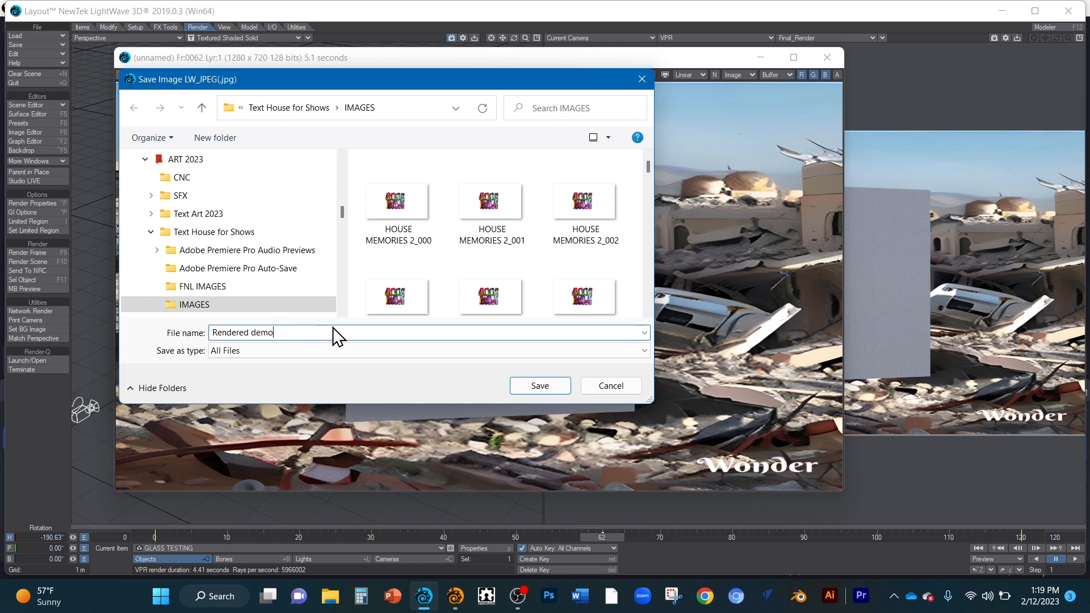
left_click(537, 386)
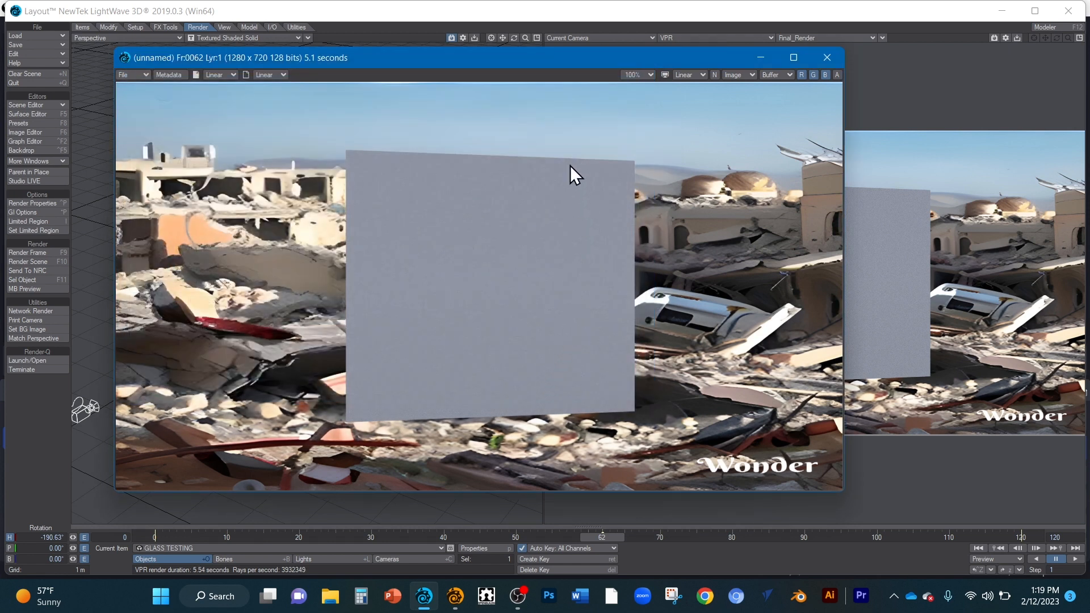
left_click(822, 58)
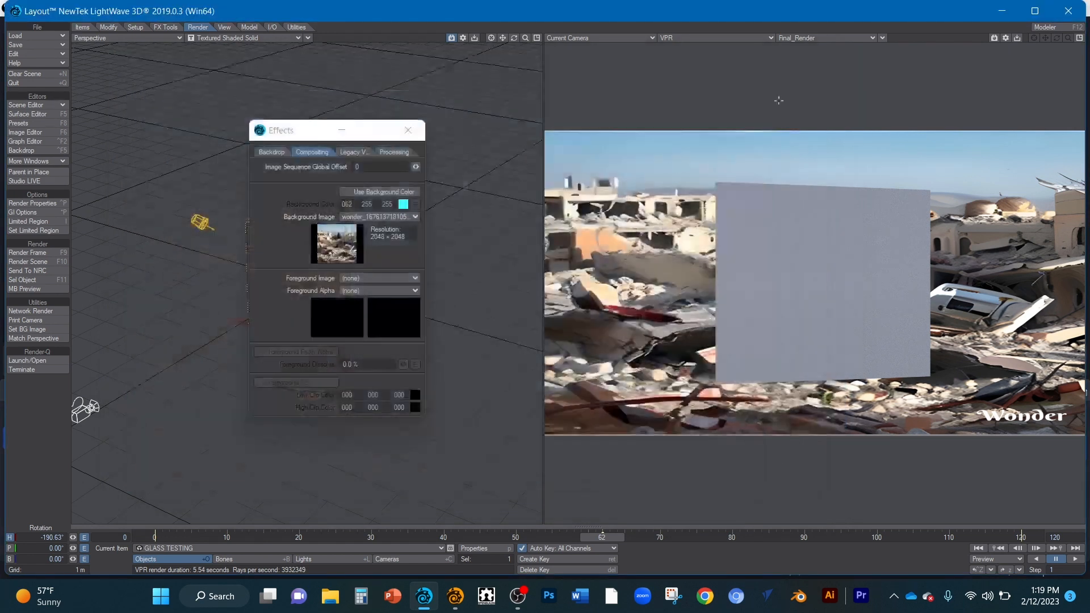
left_click(404, 132)
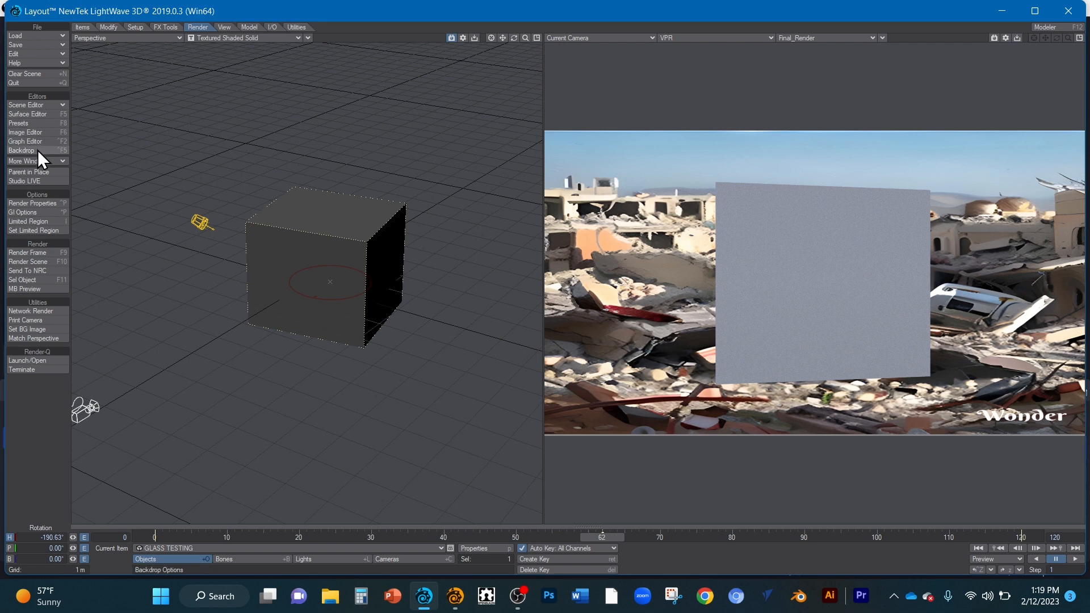
Open the presets together with the Surface Editor and load the built-in Flint Glass preset onto the cube's surface.
left_click(35, 123)
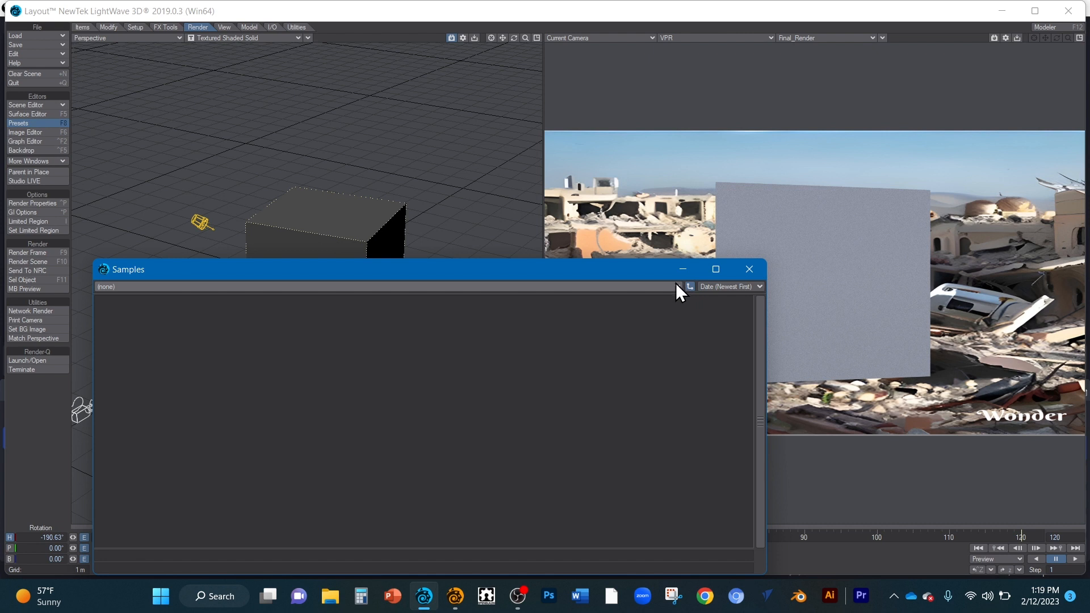
left_click(34, 113)
left_click(580, 272)
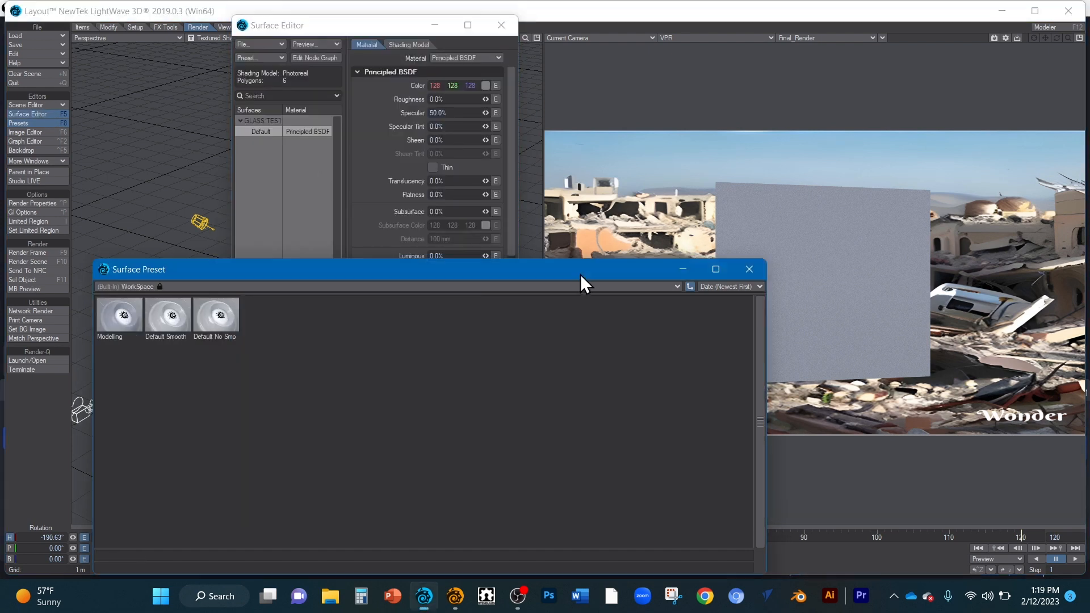
left_click(676, 285)
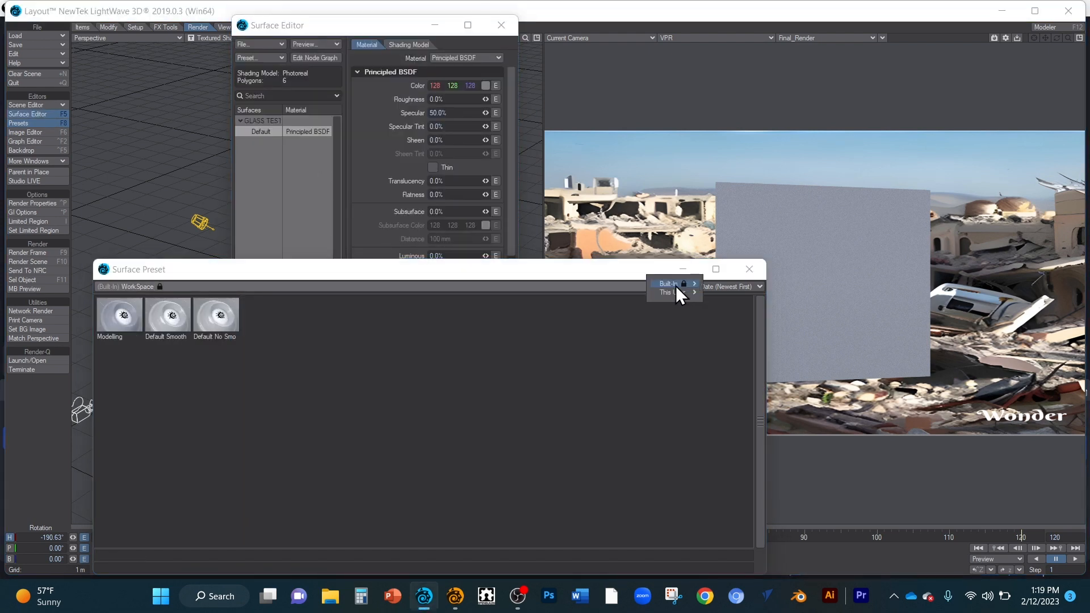
mouse_move(677, 285)
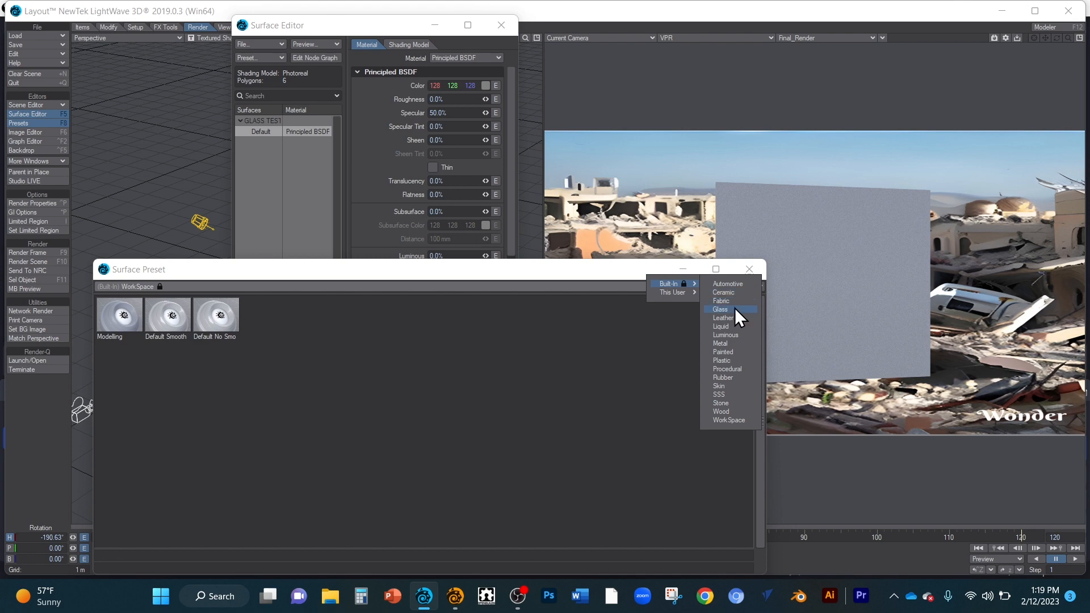
left_click(734, 308)
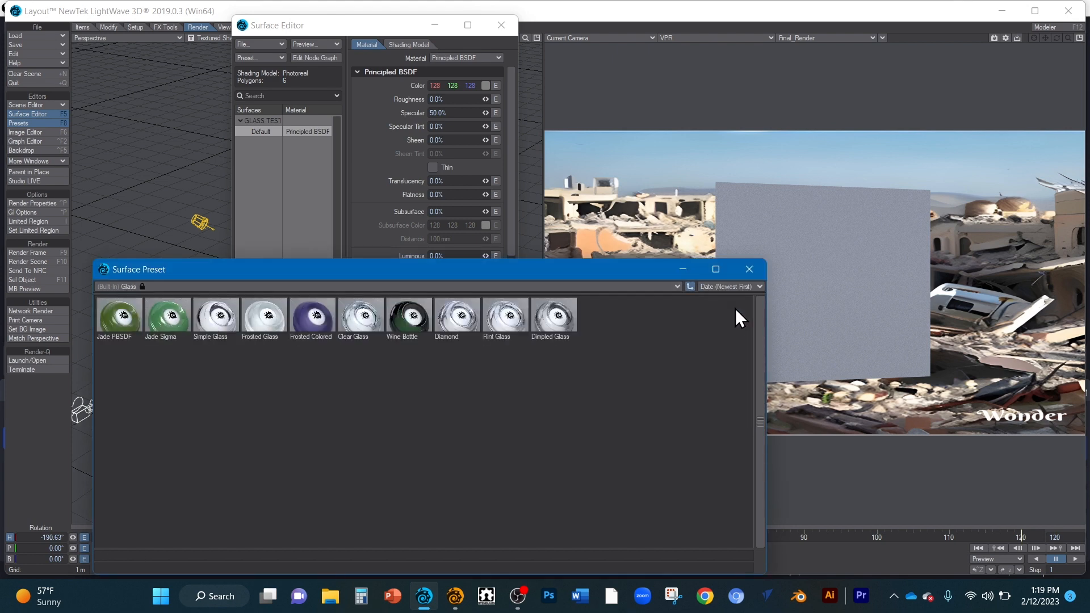
double_click(511, 315)
left_click(498, 157)
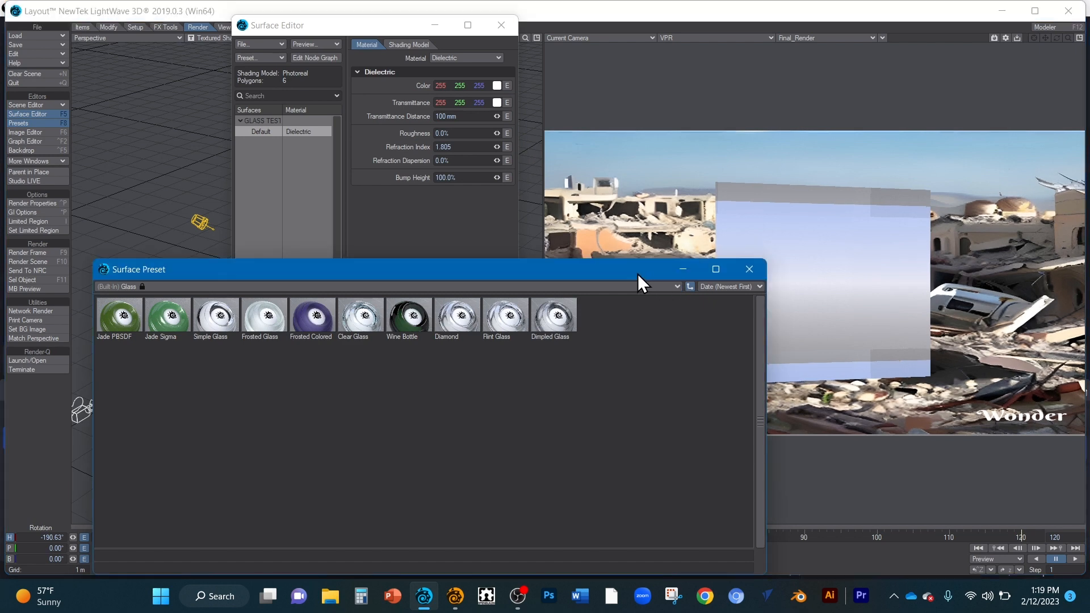
Close the Surface Editor and Surface Preset windows and rotate the cube to a heading of about -233° at frame 62.
left_click_drag(638, 274, 517, 255)
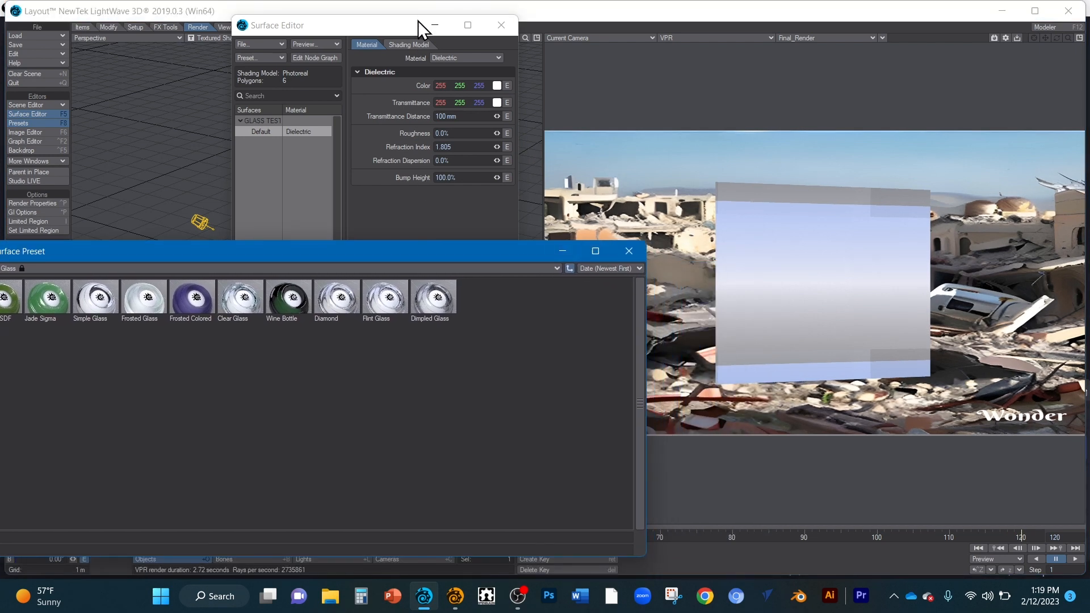
left_click(503, 24)
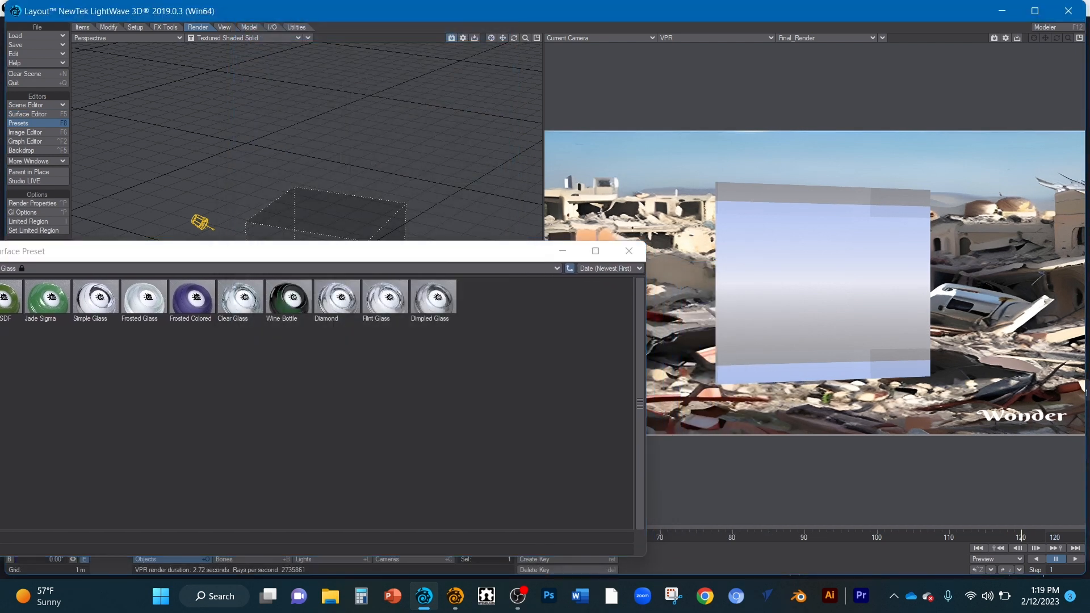
left_click(637, 253)
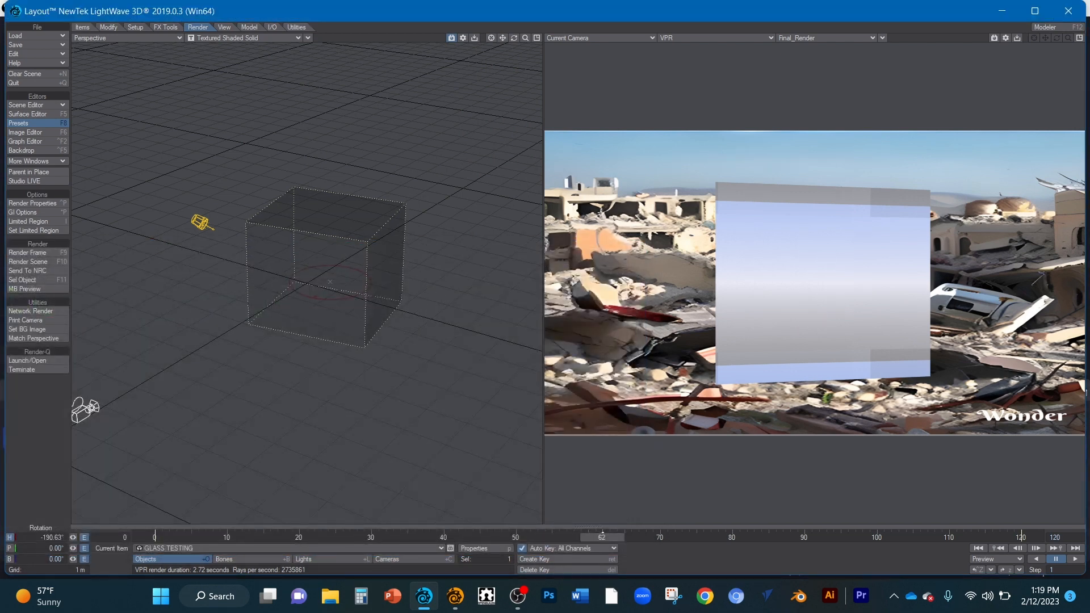
left_click_drag(330, 282, 282, 282)
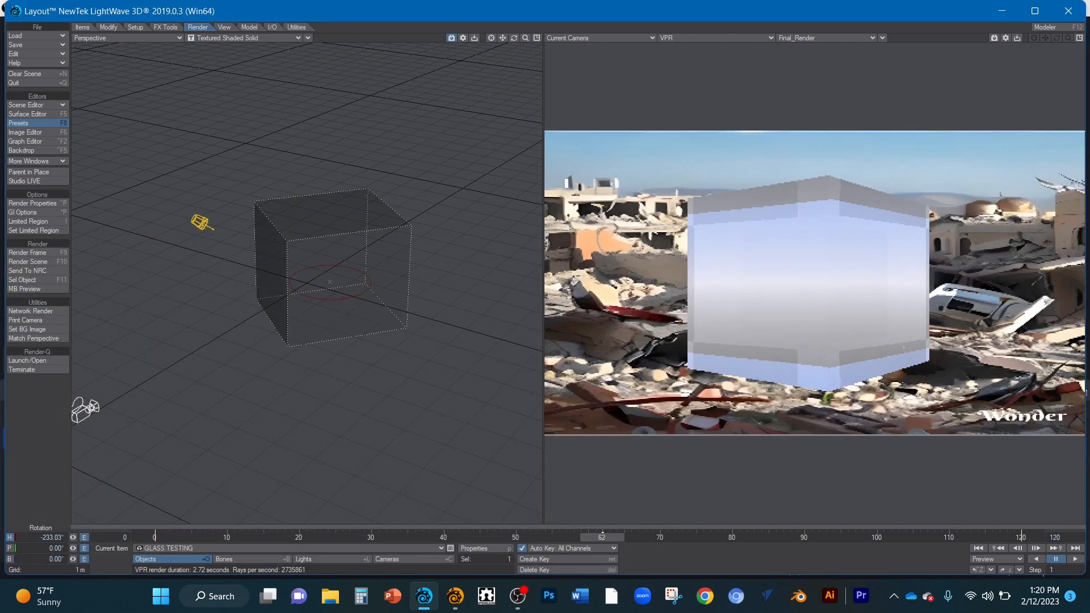
Reopen the surface presets and load Terra Cotta from the built-in Ceramic category onto the cube.
left_click(29, 123)
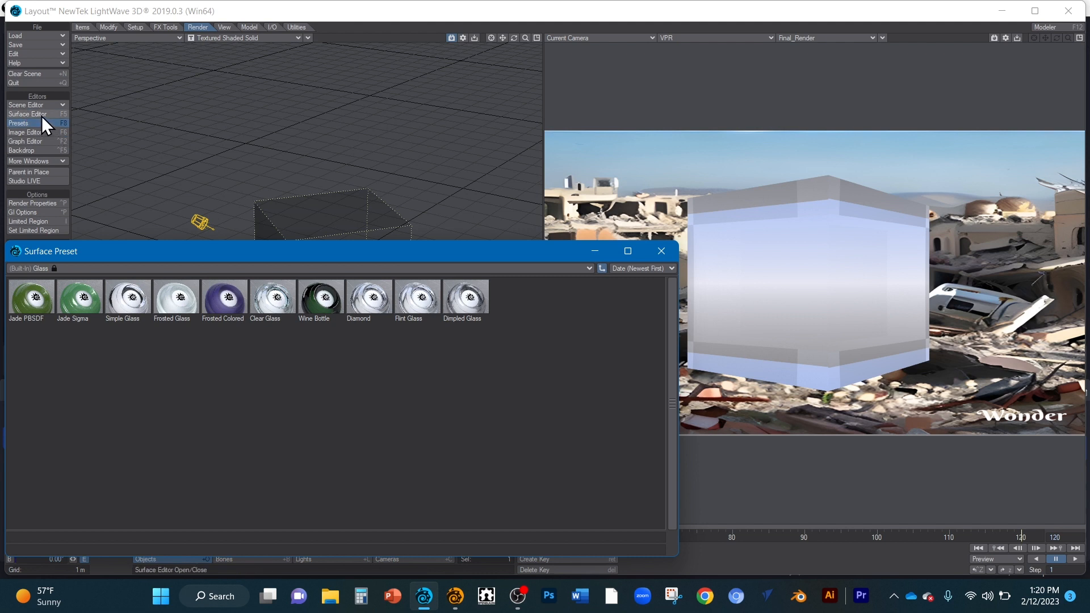
left_click(590, 267)
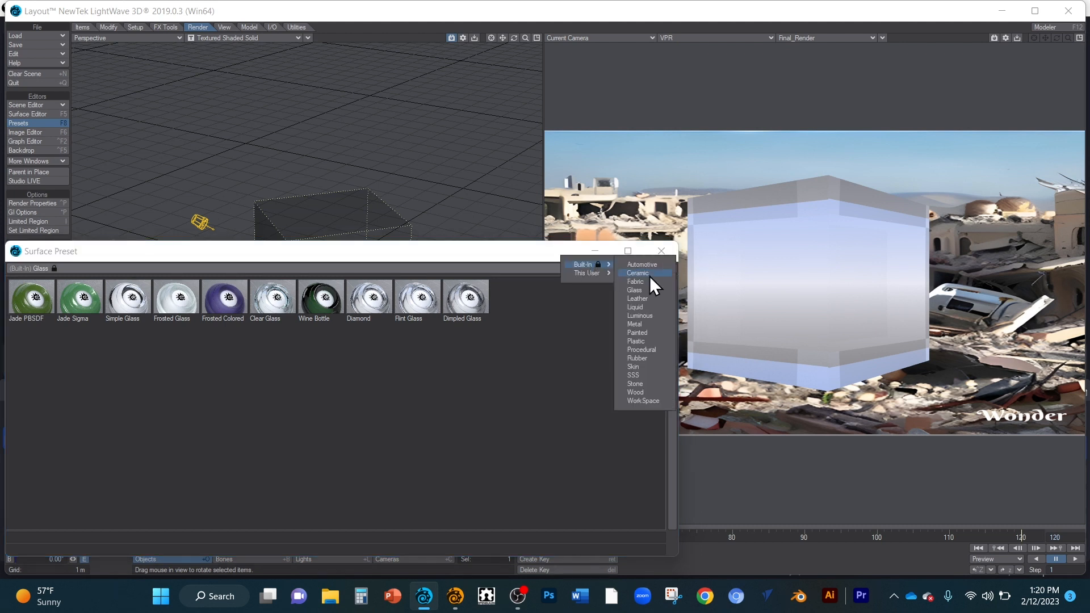
left_click(638, 273)
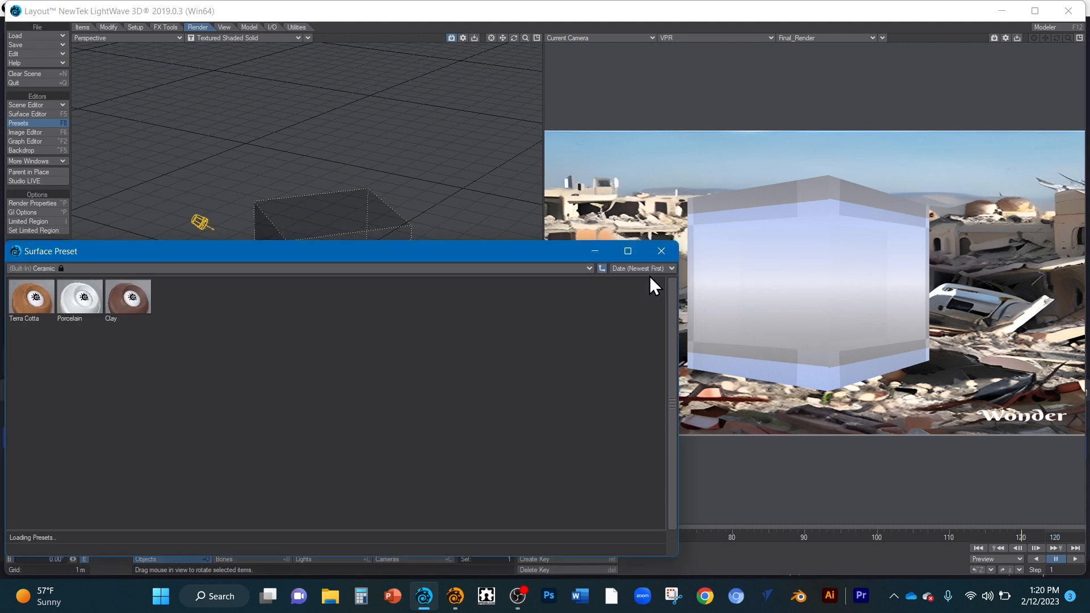
double_click(23, 294)
left_click(494, 167)
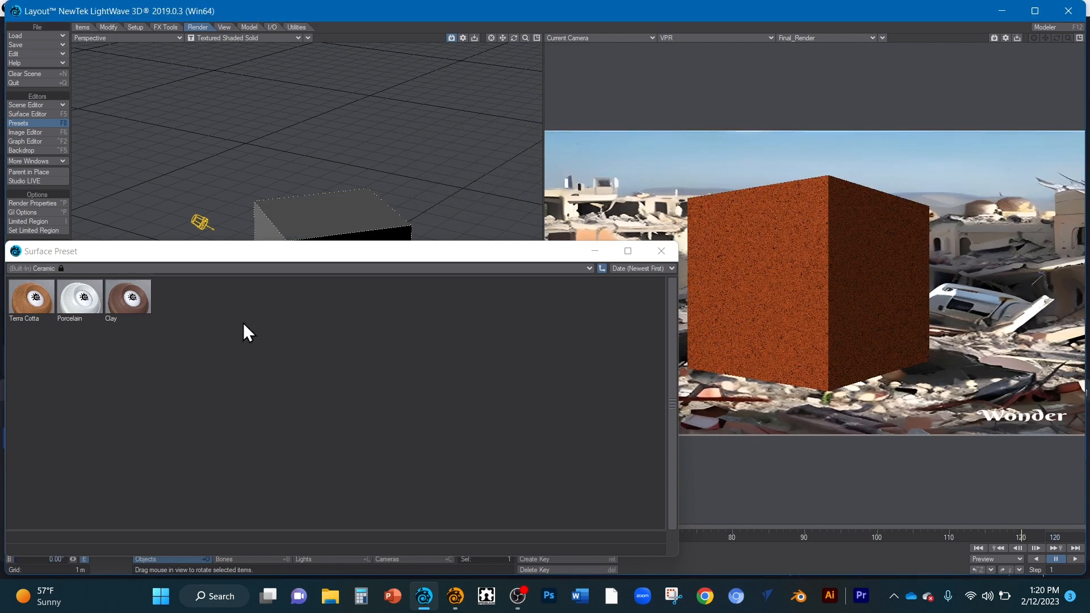
Try the Porcelain and Clay ceramic presets on the cube's surface.
double_click(95, 301)
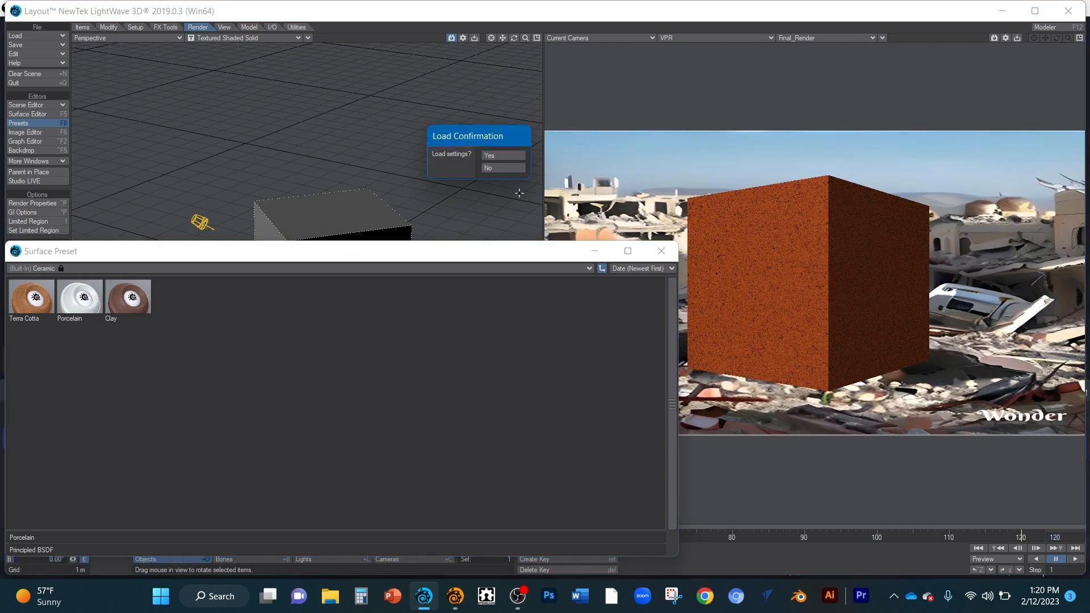
left_click(510, 153)
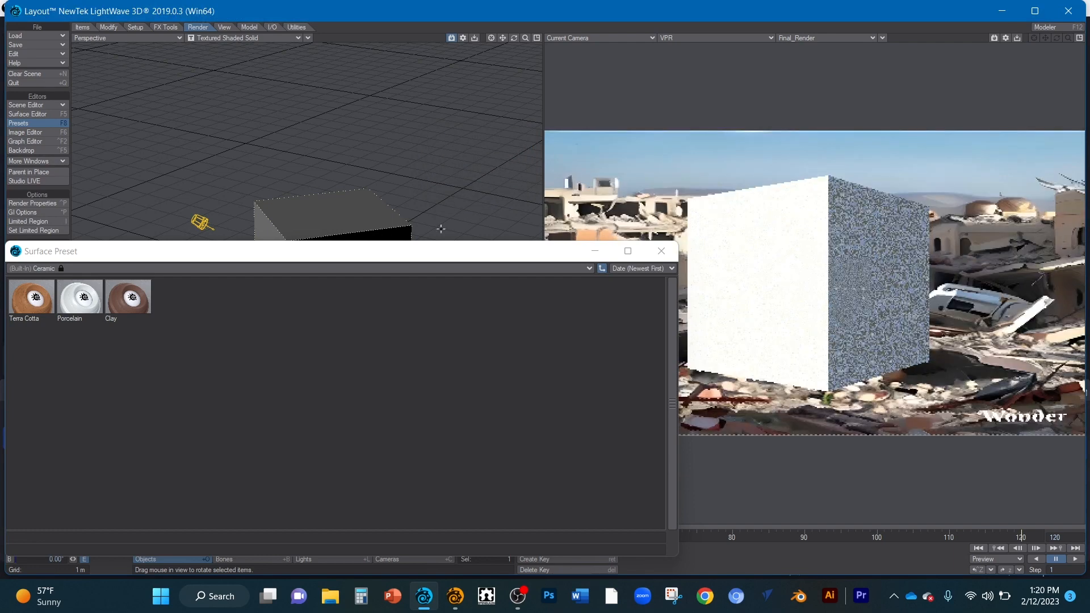
double_click(135, 299)
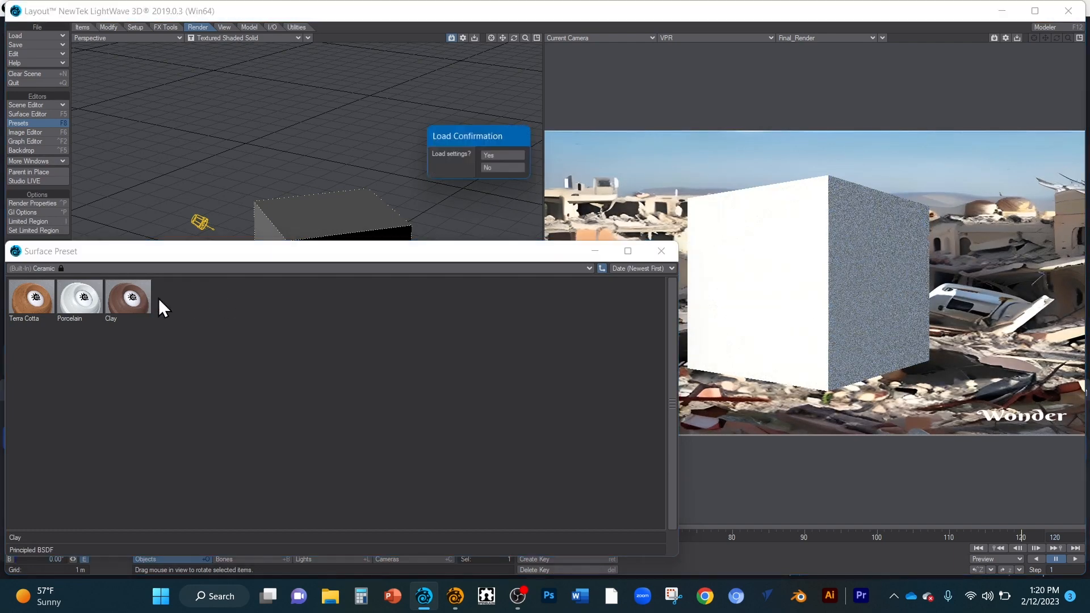
left_click(510, 157)
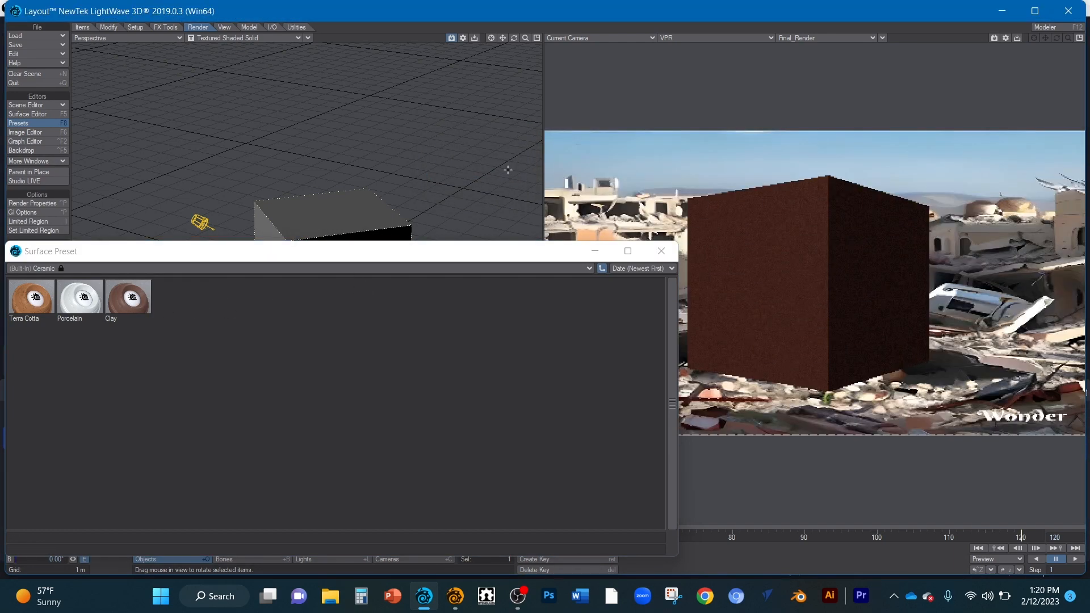
Try the Velvet preset from the built-in Fabric category on the cube's surface.
left_click(602, 267)
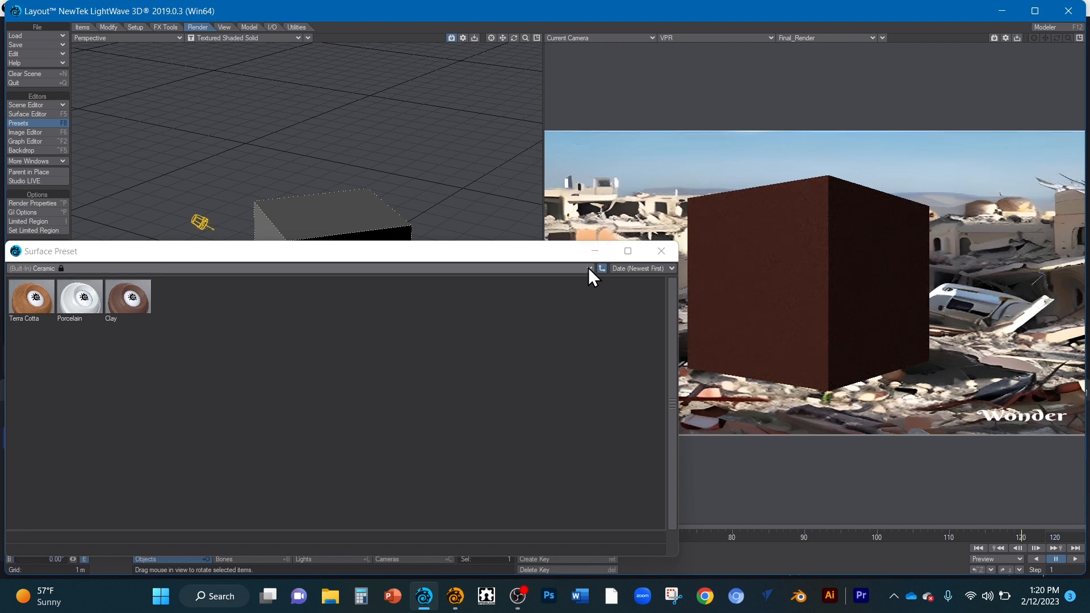
mouse_move(588, 267)
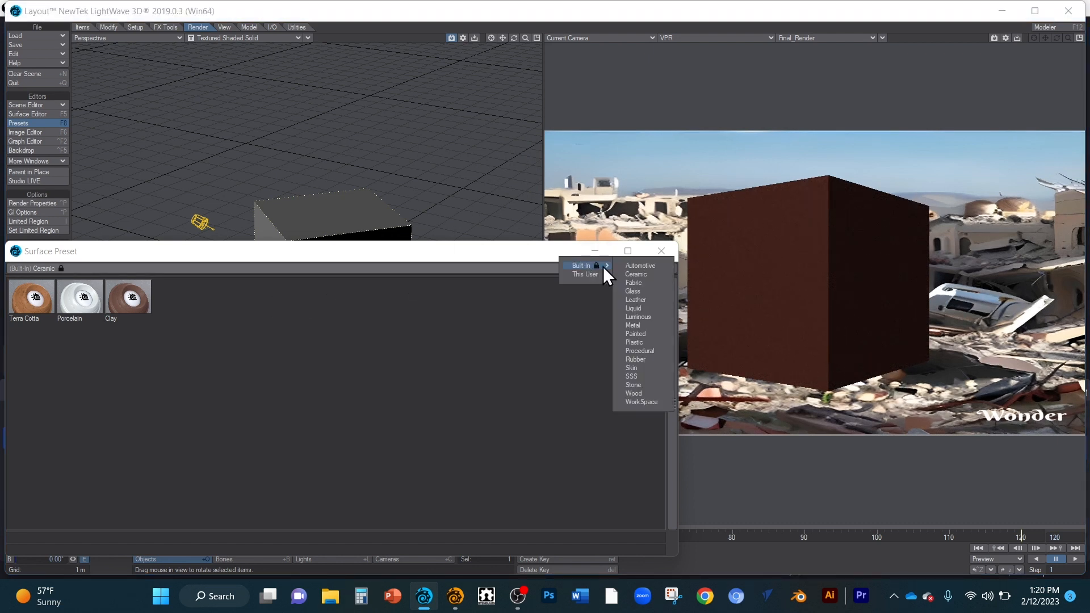
left_click(634, 283)
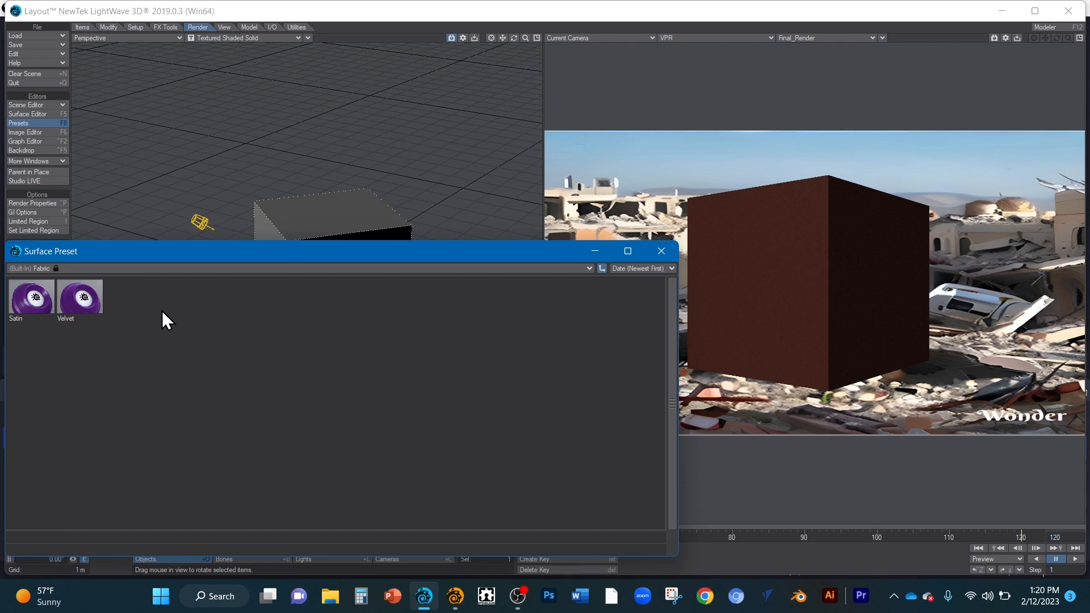
double_click(86, 295)
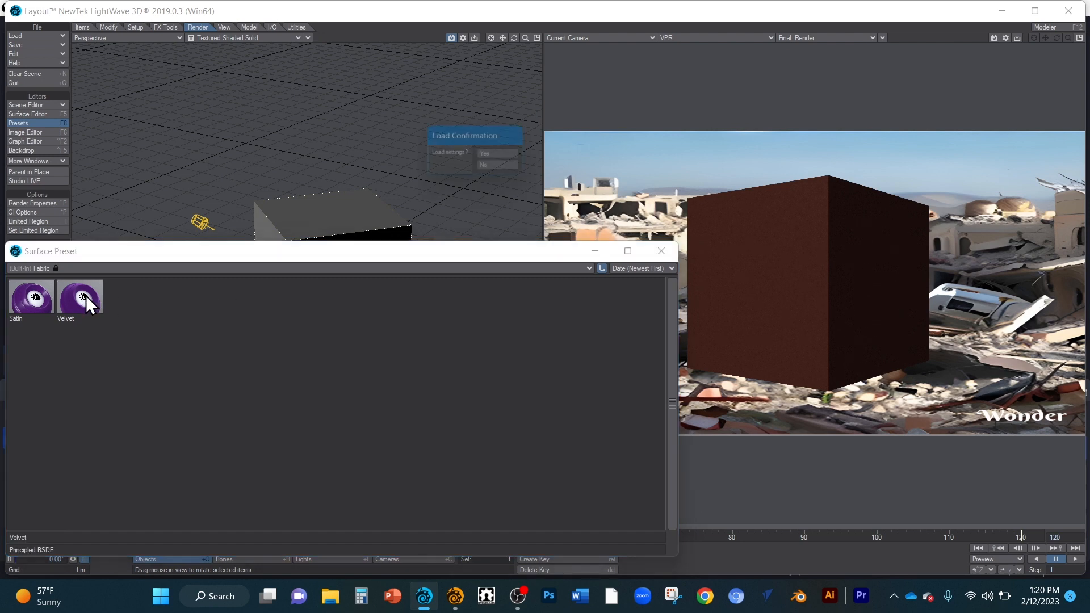
left_click(495, 155)
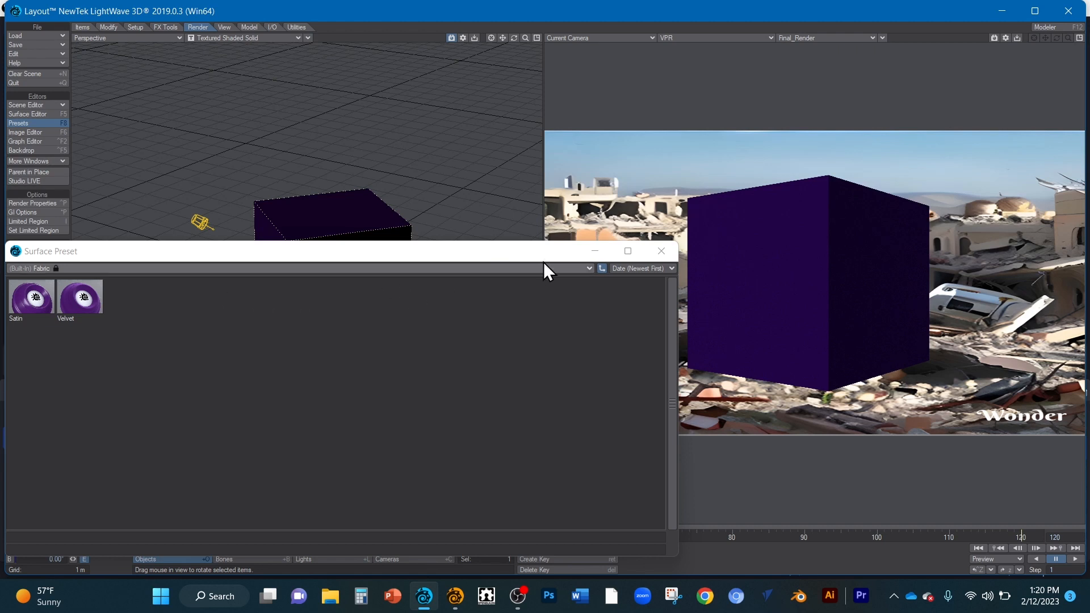
Load the Simple Glass preset from the built-in Glass category onto the cube's surface.
left_click(589, 267)
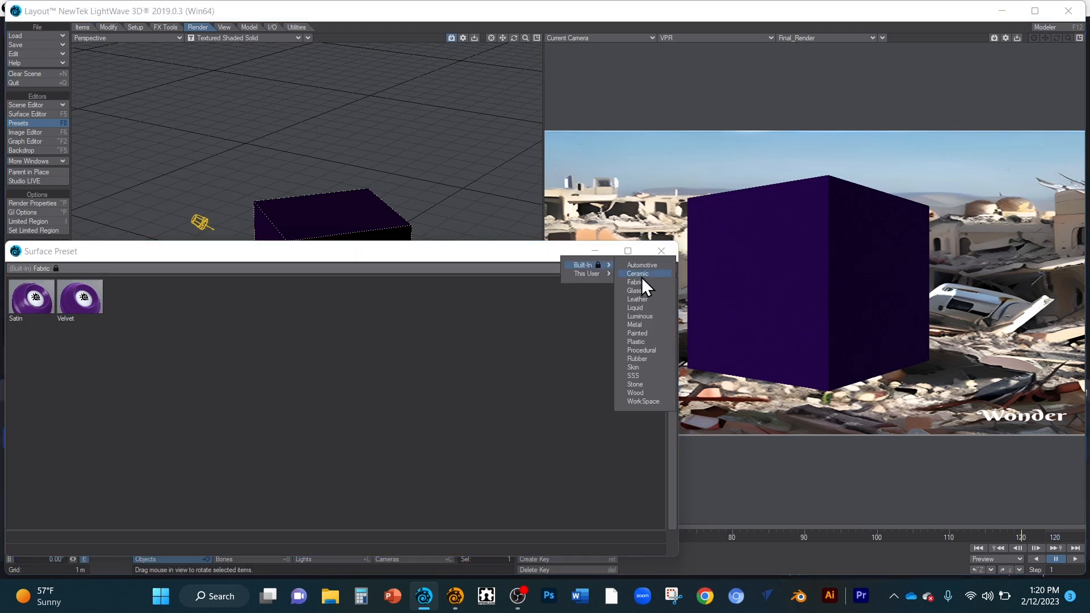
left_click(643, 291)
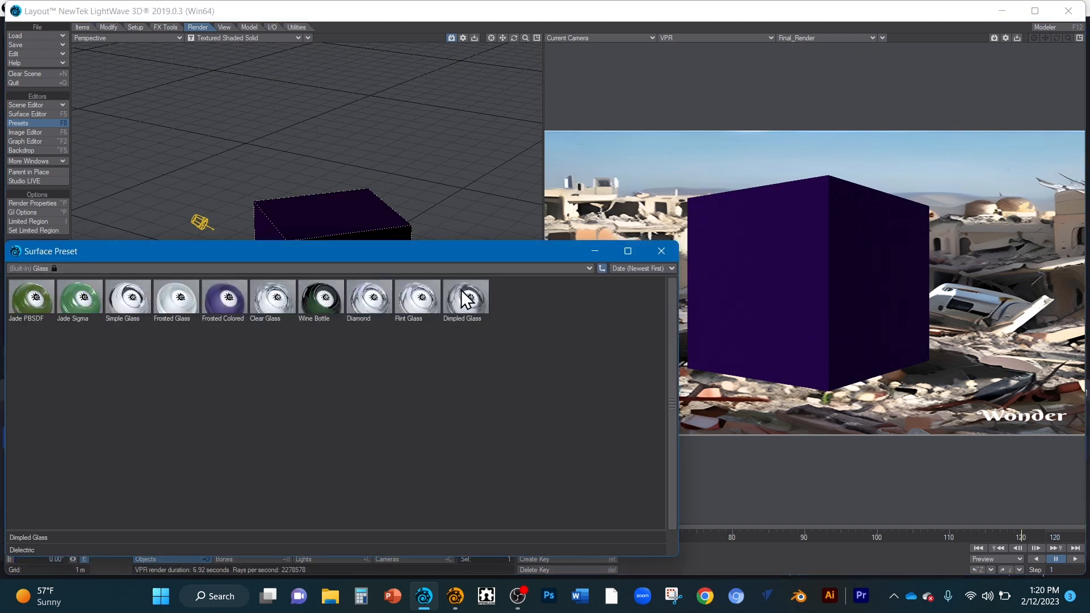
double_click(137, 300)
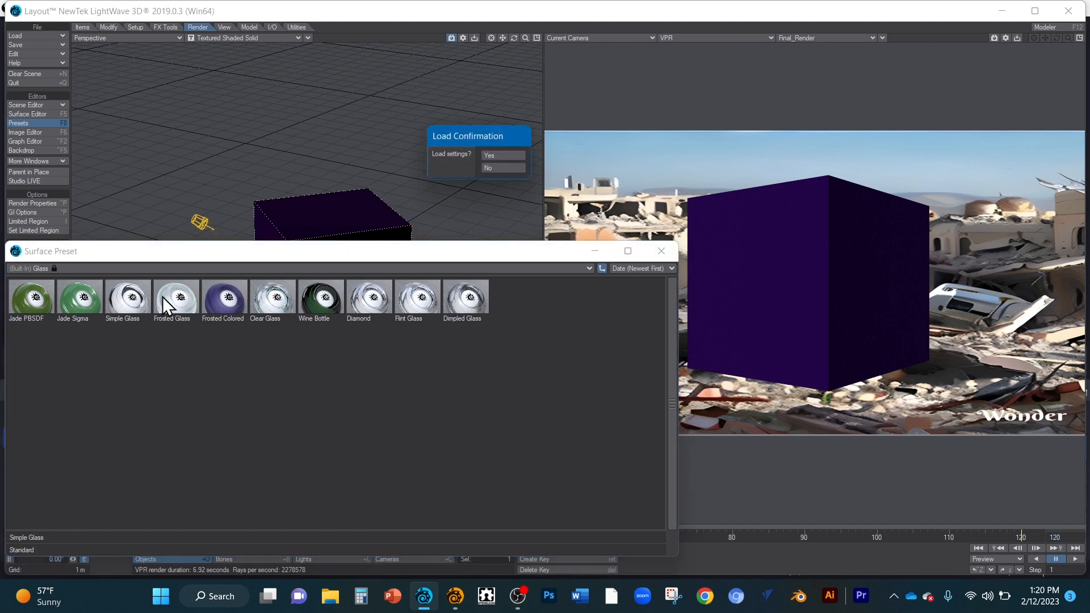
left_click(502, 155)
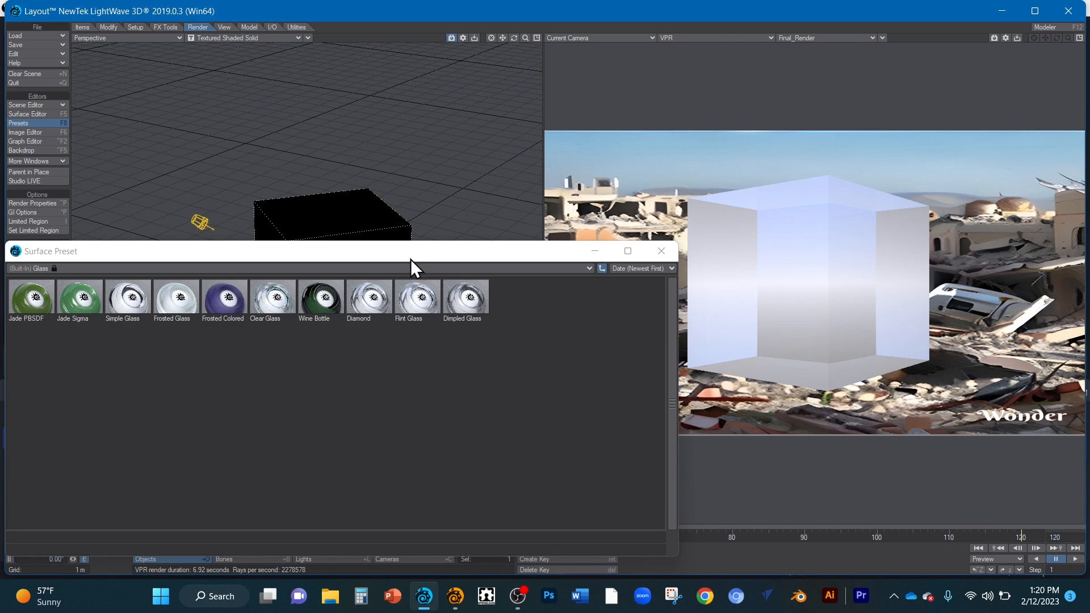
double_click(115, 297)
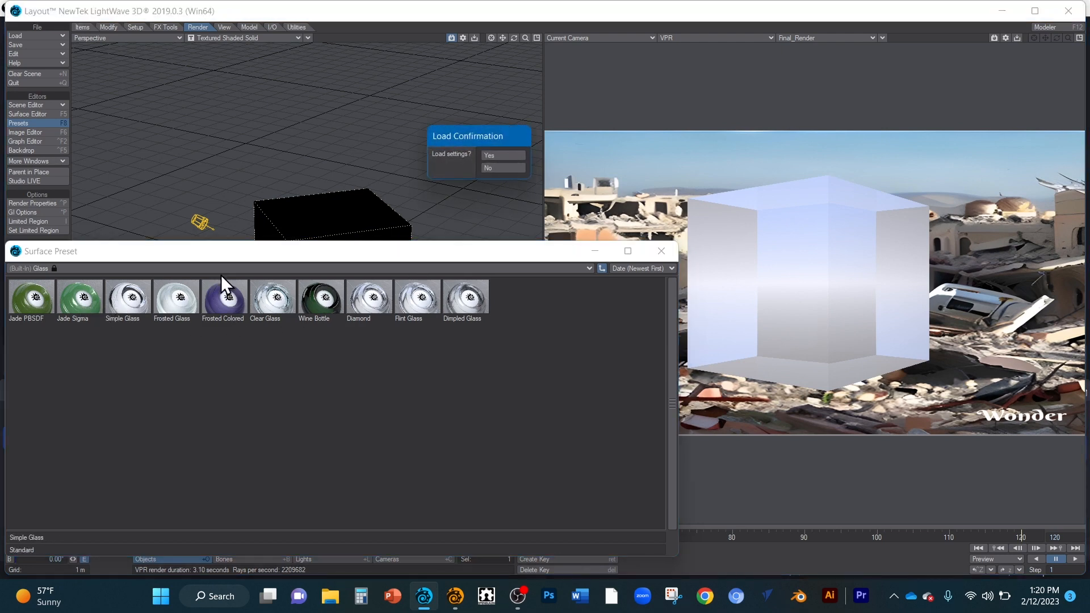
left_click(507, 155)
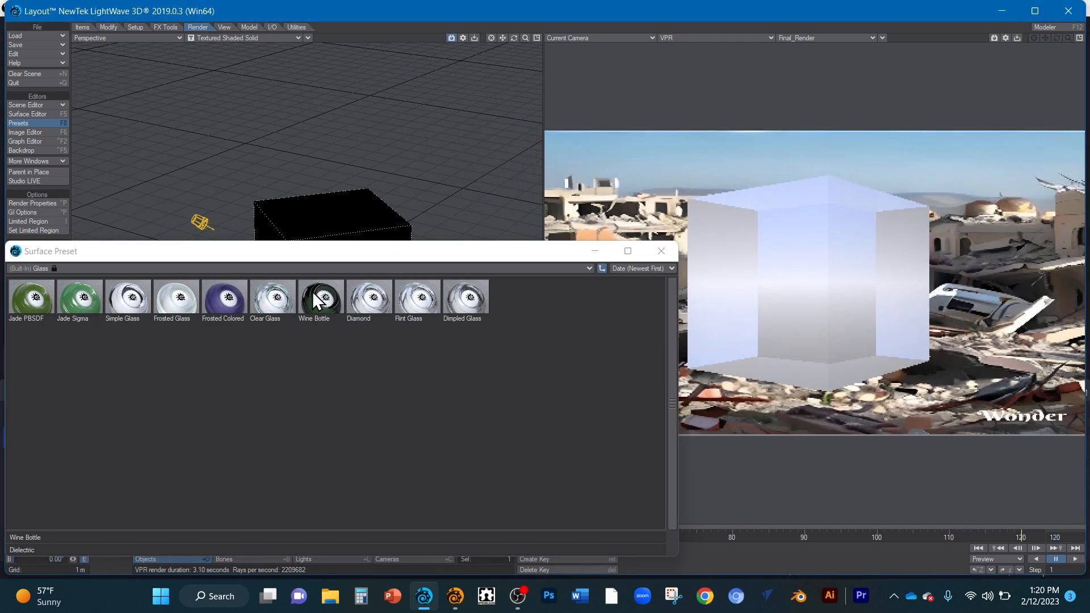
Try the Frosted Glass, Clear Glass and Flint Glass presets on the cube's surface.
double_click(170, 299)
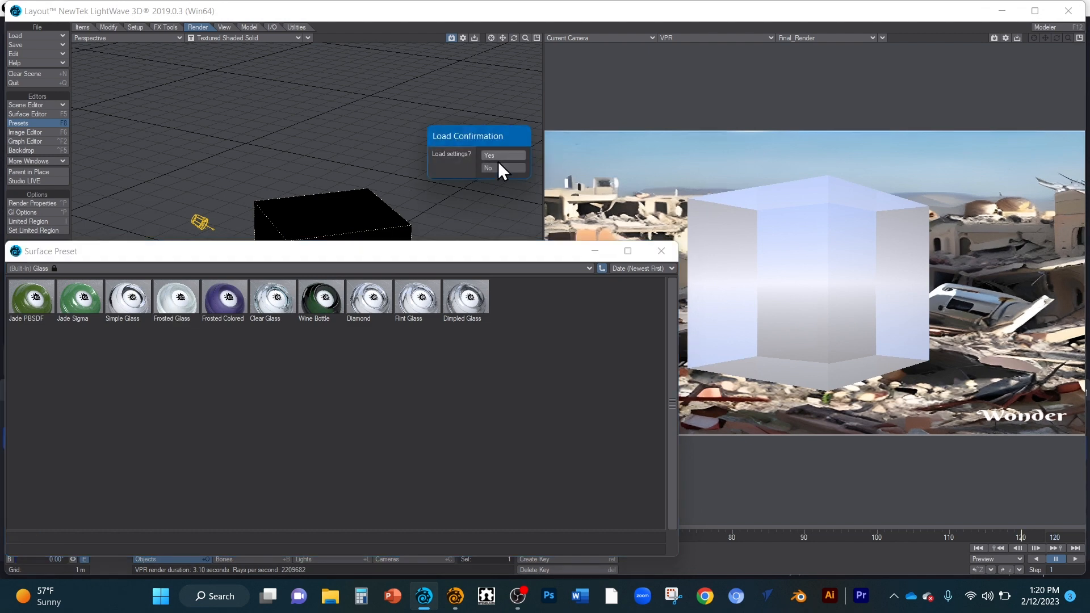
left_click(498, 154)
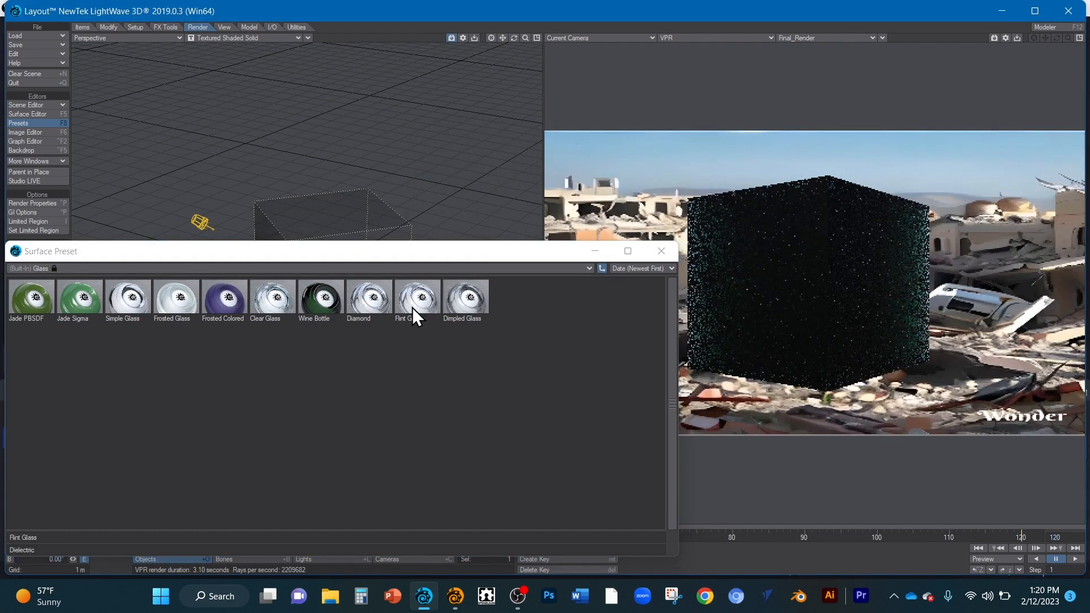
double_click(276, 301)
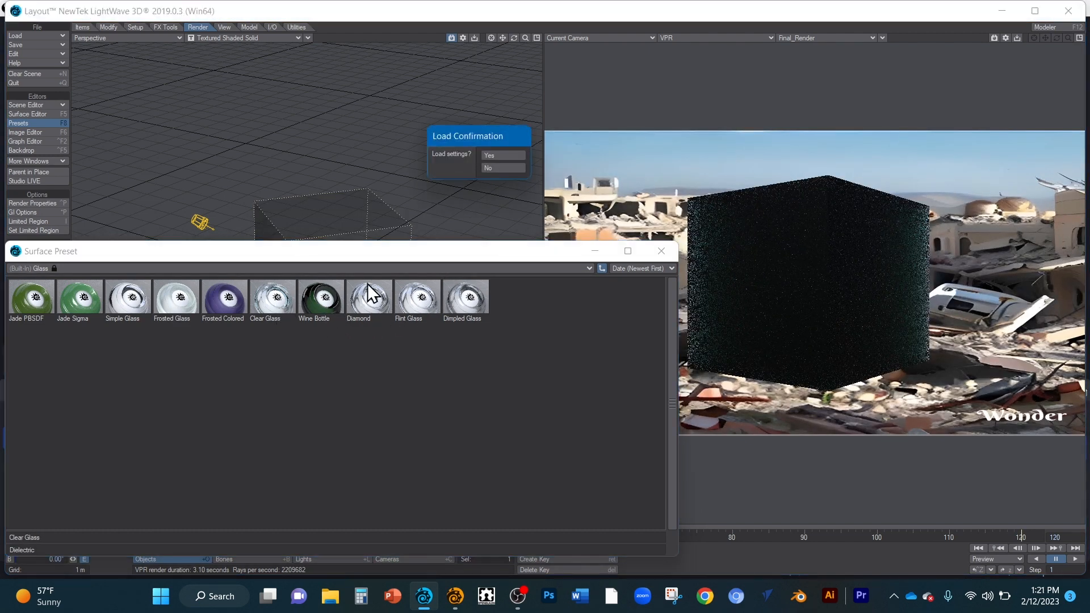
left_click(507, 153)
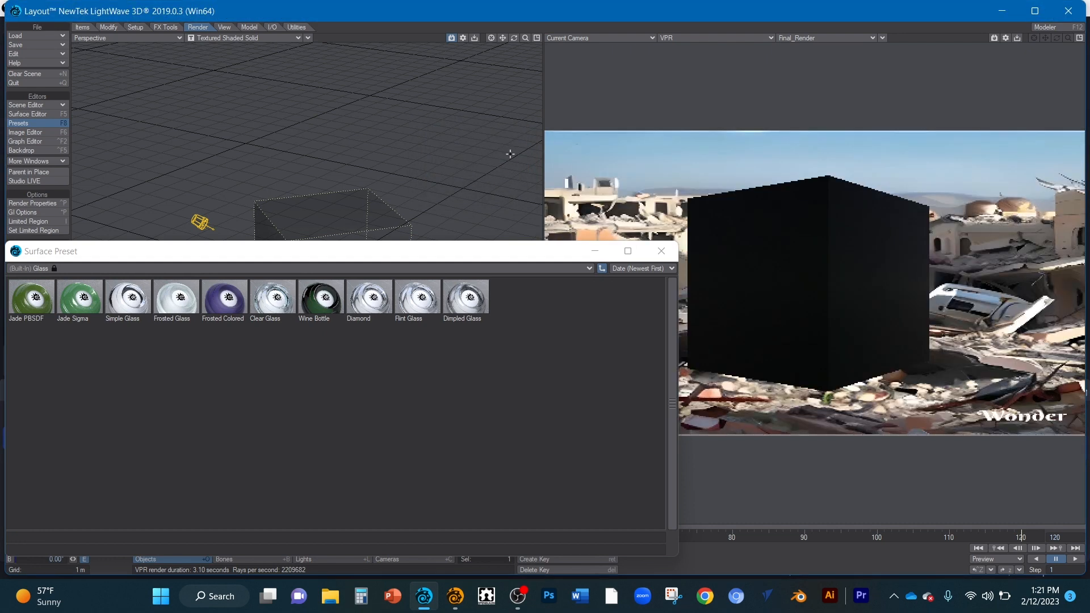
double_click(420, 301)
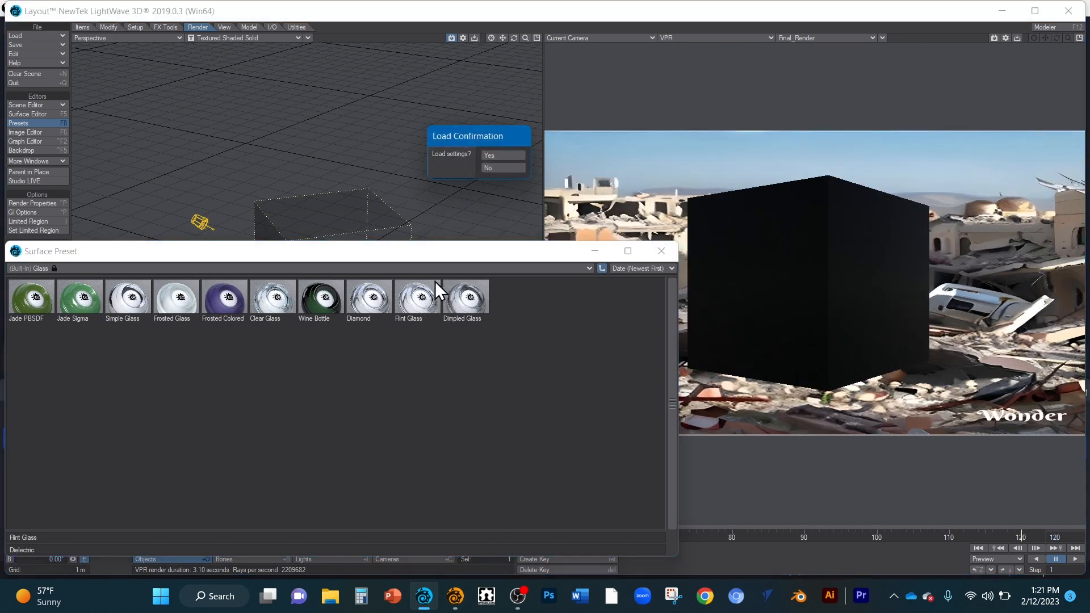
left_click(499, 153)
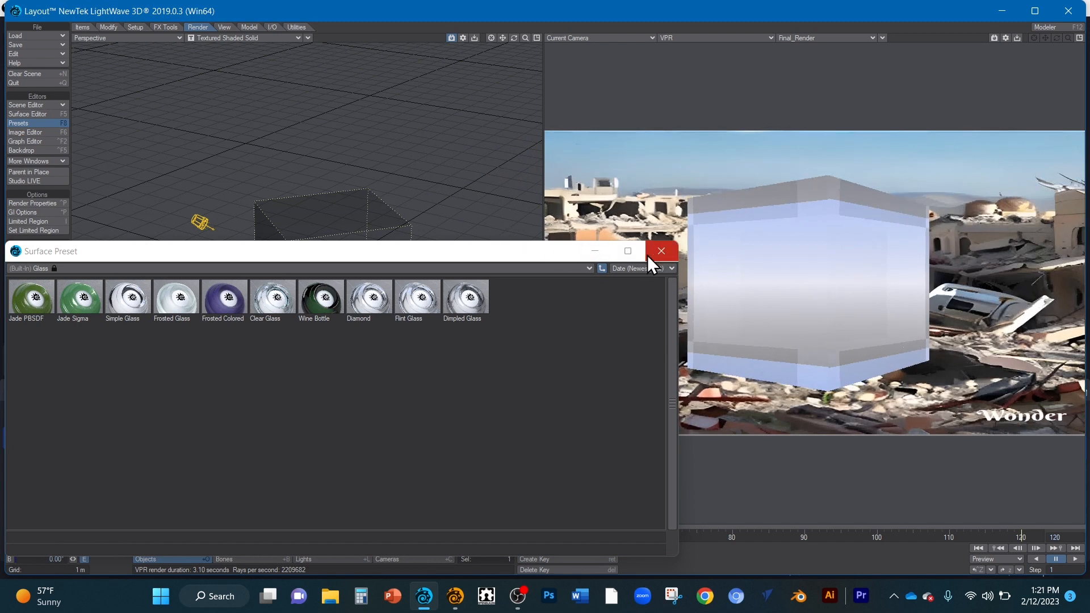
Try the White Leather and Black Leather presets from the built-in Leather category on the cube.
left_click(589, 265)
mouse_move(597, 264)
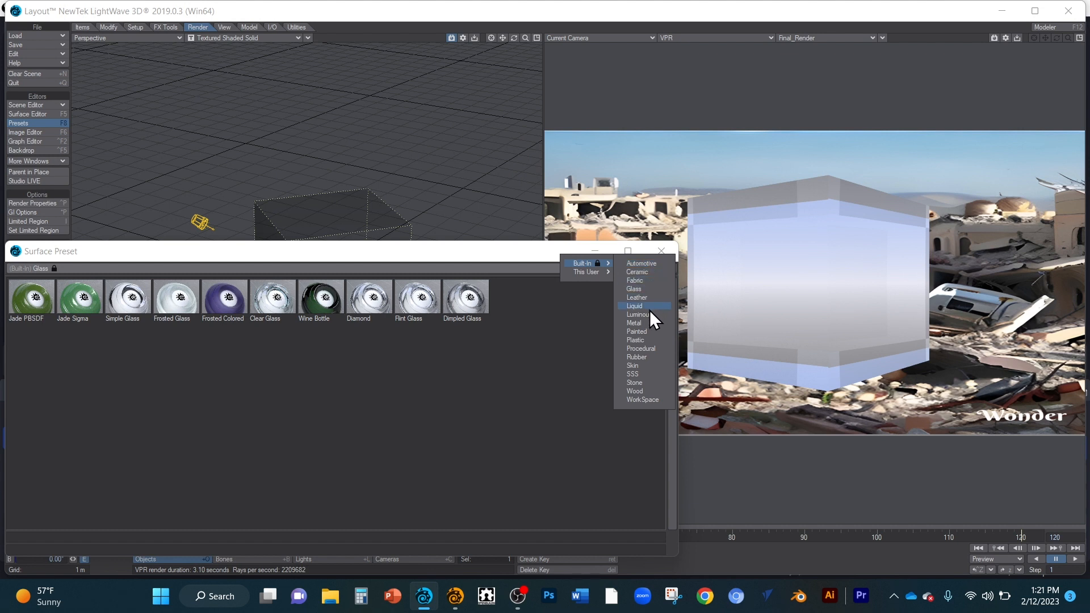
left_click(638, 298)
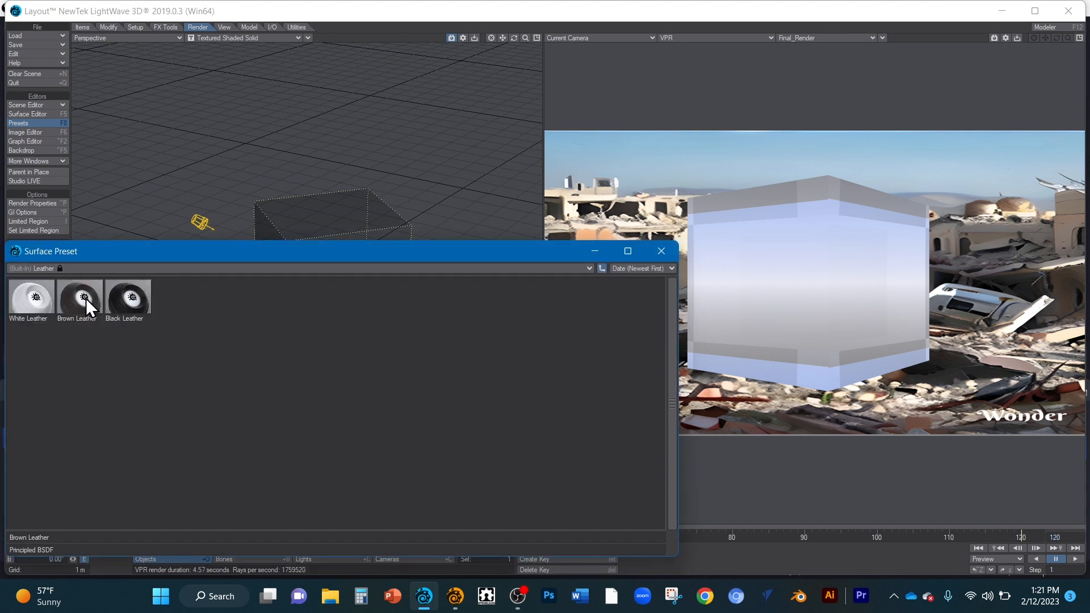
double_click(22, 298)
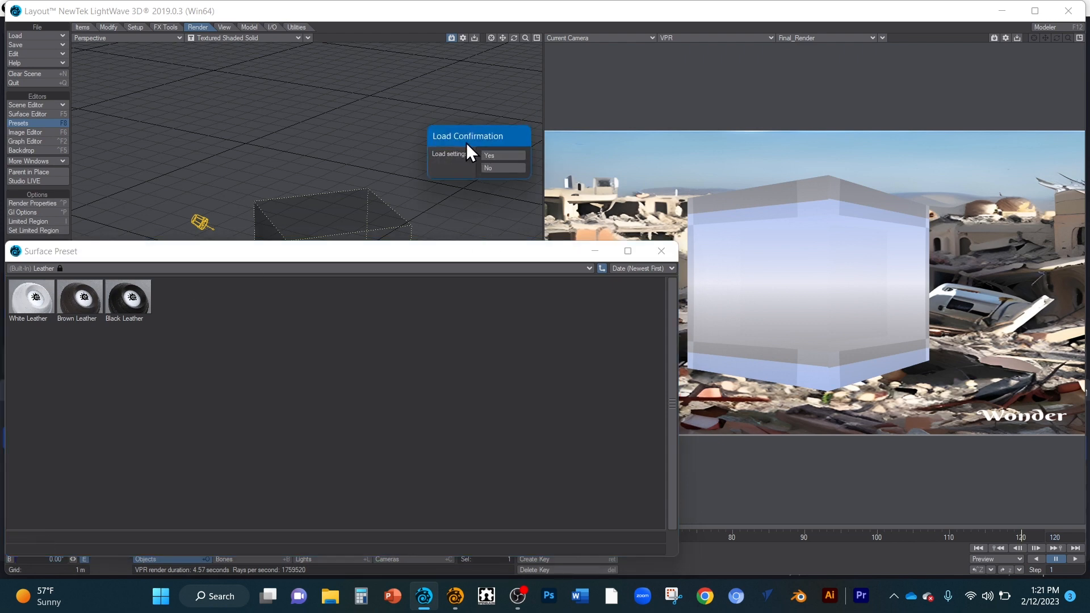
left_click(509, 155)
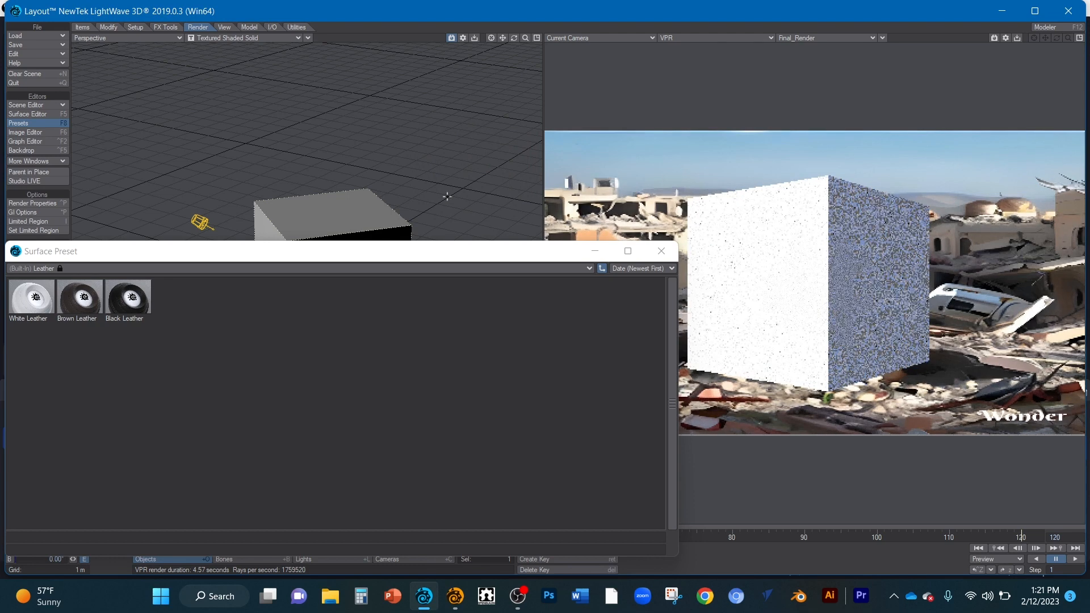
double_click(132, 295)
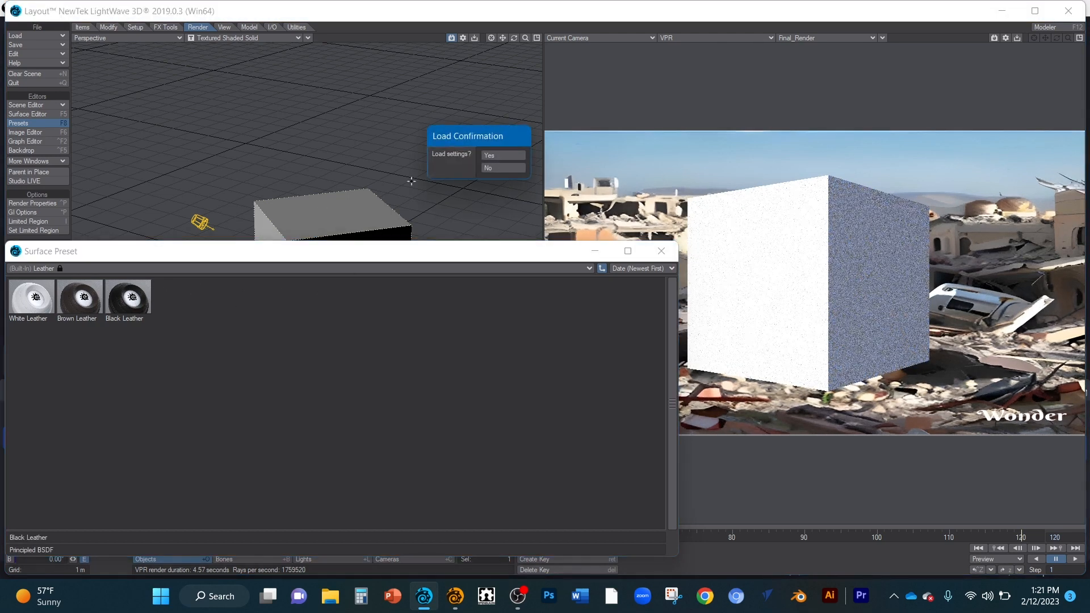
left_click(508, 154)
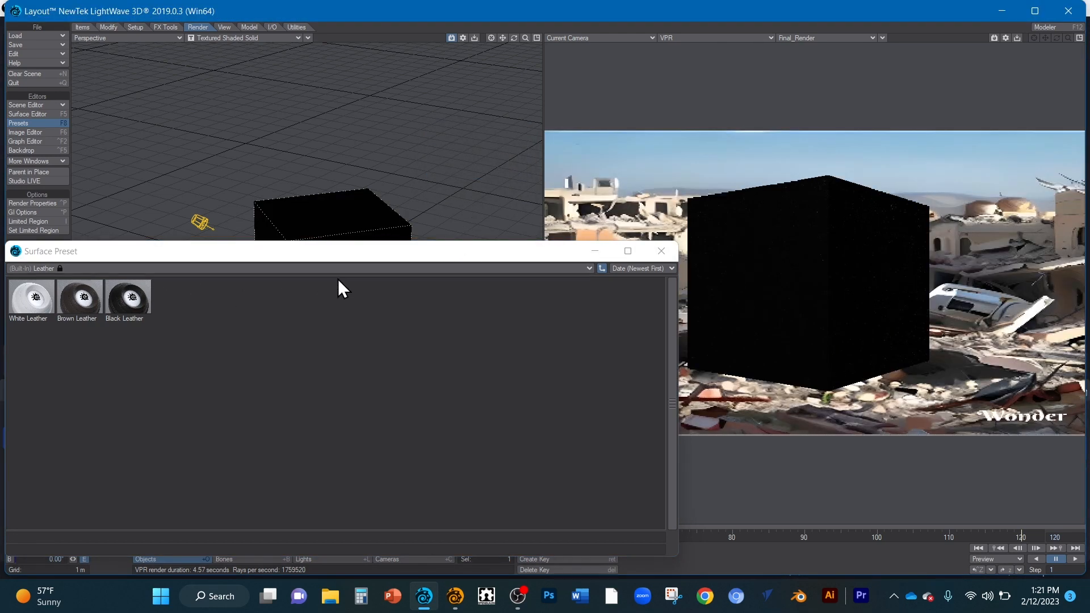
Try the Blood and Water presets from the built-in Liquid category on the cube's surface.
left_click(587, 268)
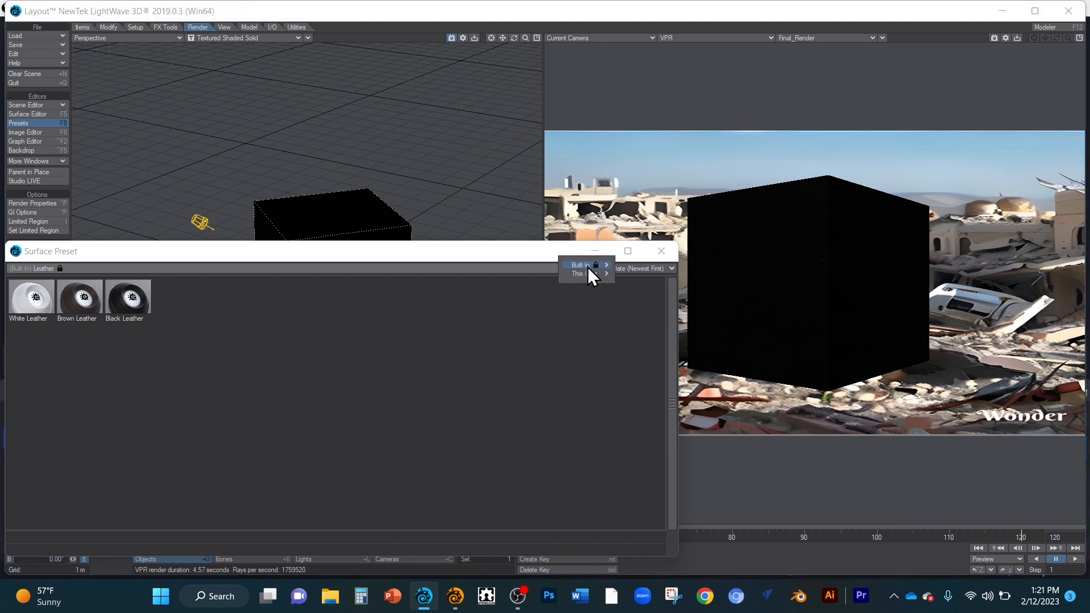
mouse_move(587, 265)
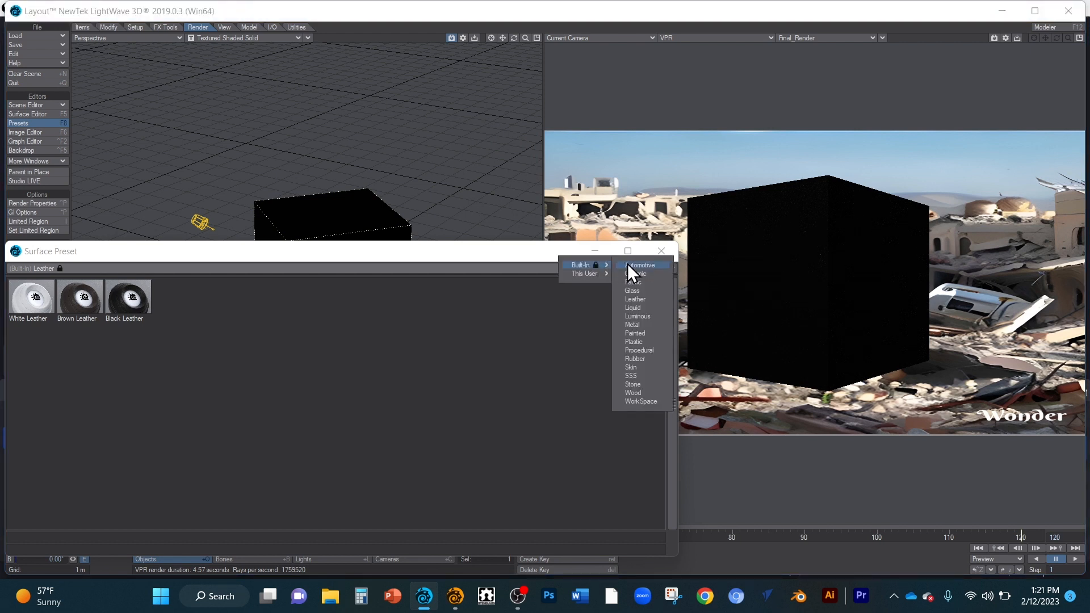
left_click(643, 308)
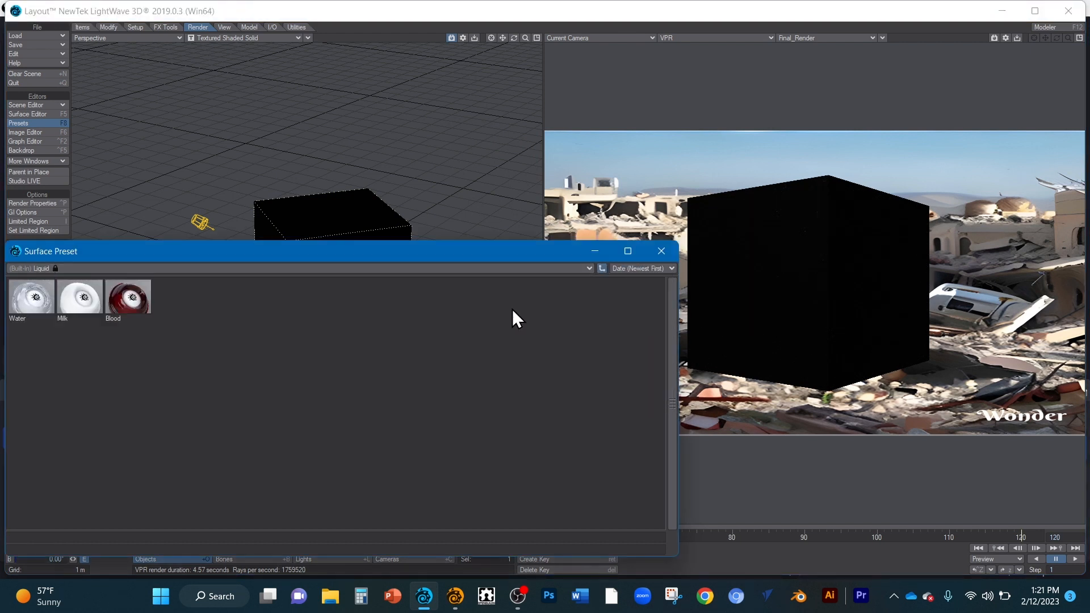
double_click(123, 294)
left_click(503, 155)
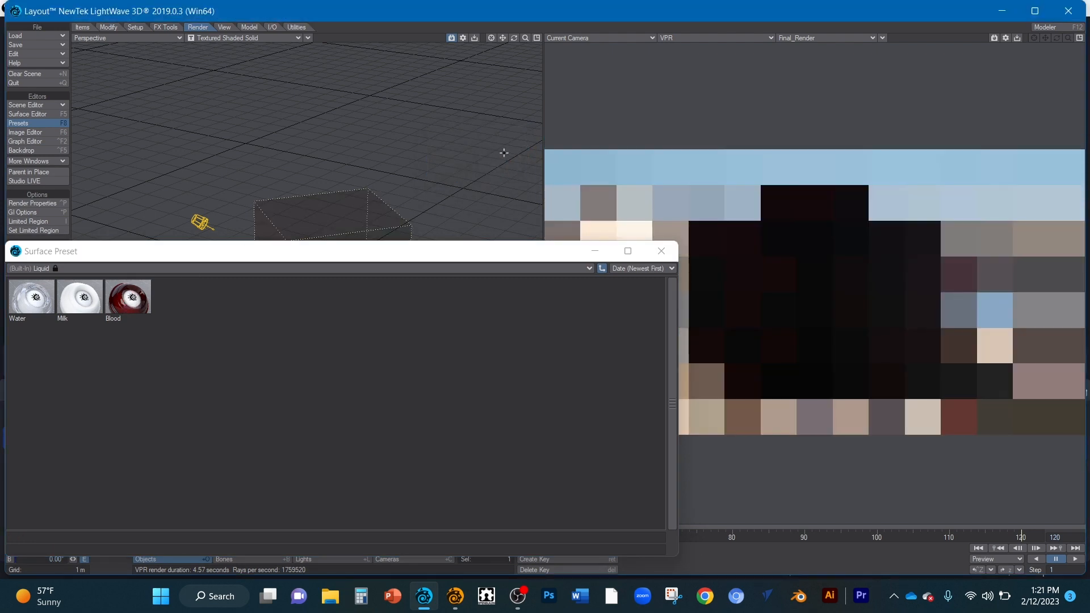
double_click(25, 293)
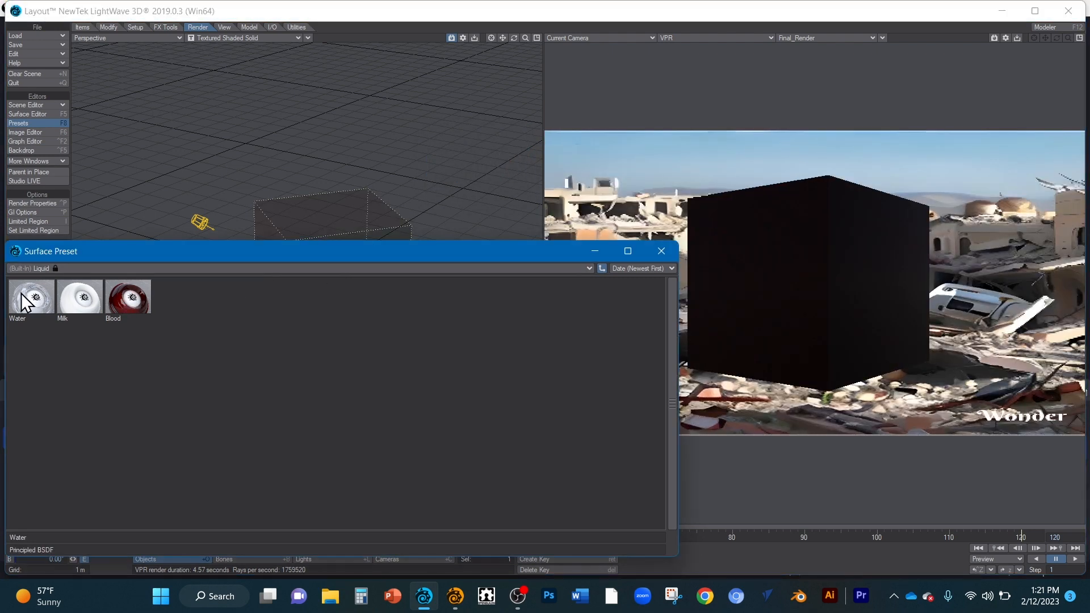
left_click(485, 152)
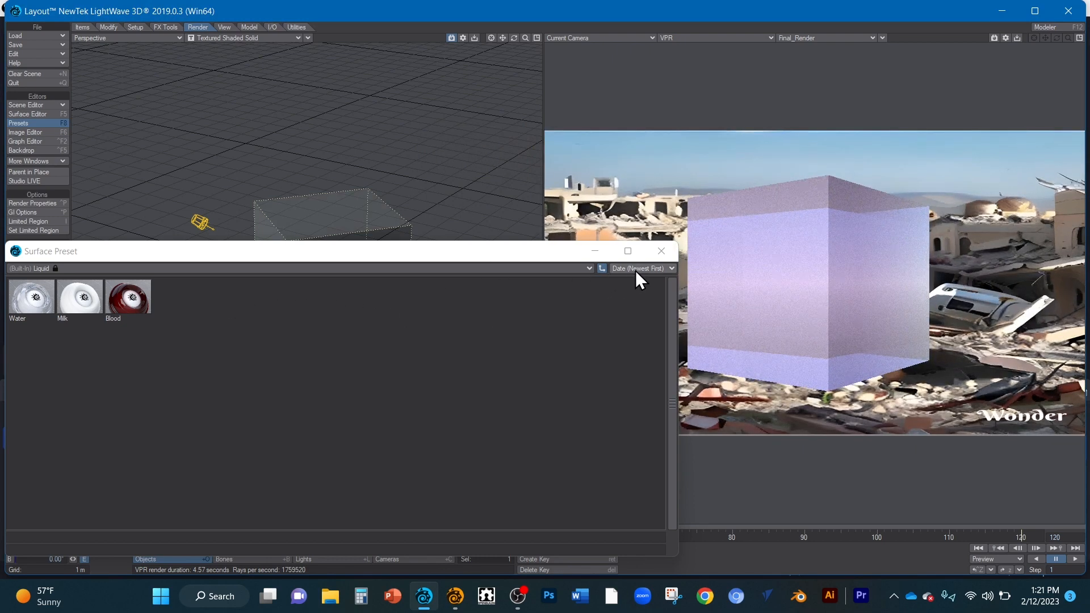
Try the LED Green and LED Blue presets from the built-in Luminous category on the cube's surface.
left_click(656, 265)
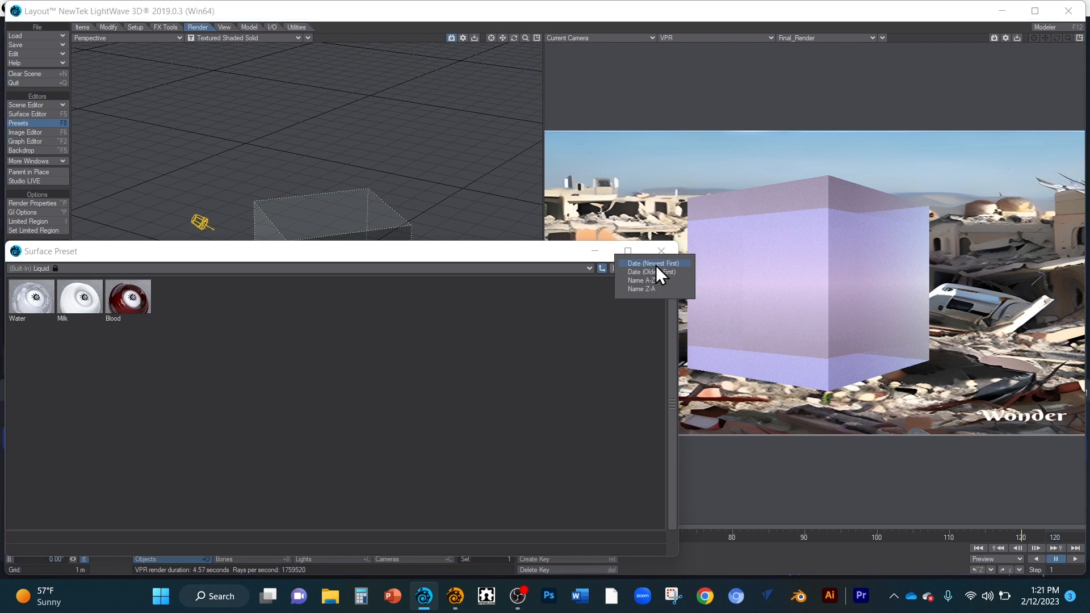
left_click(656, 265)
left_click(588, 267)
mouse_move(587, 267)
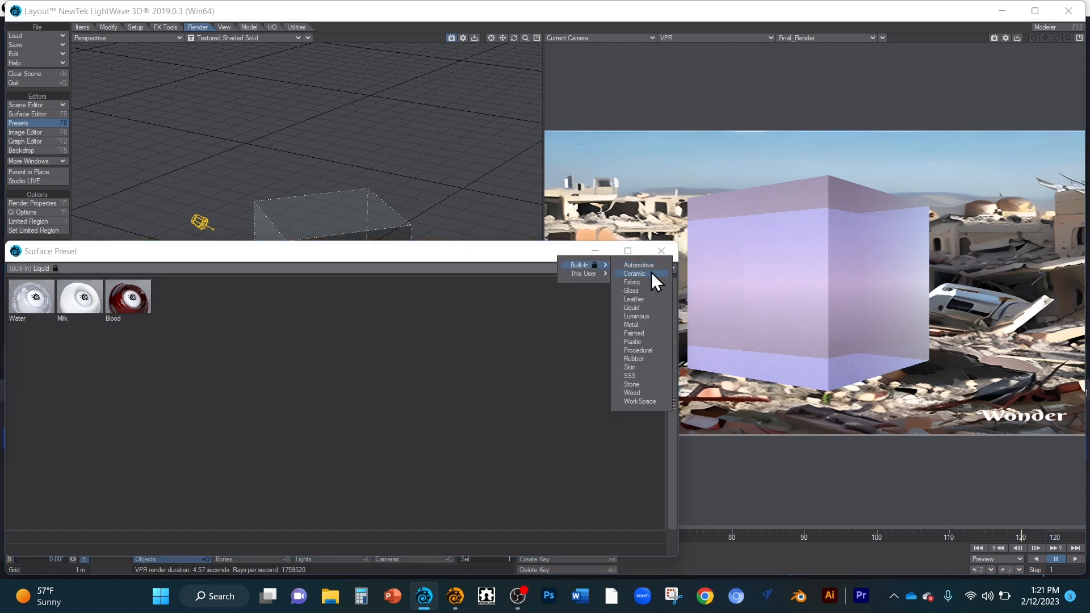
left_click(645, 316)
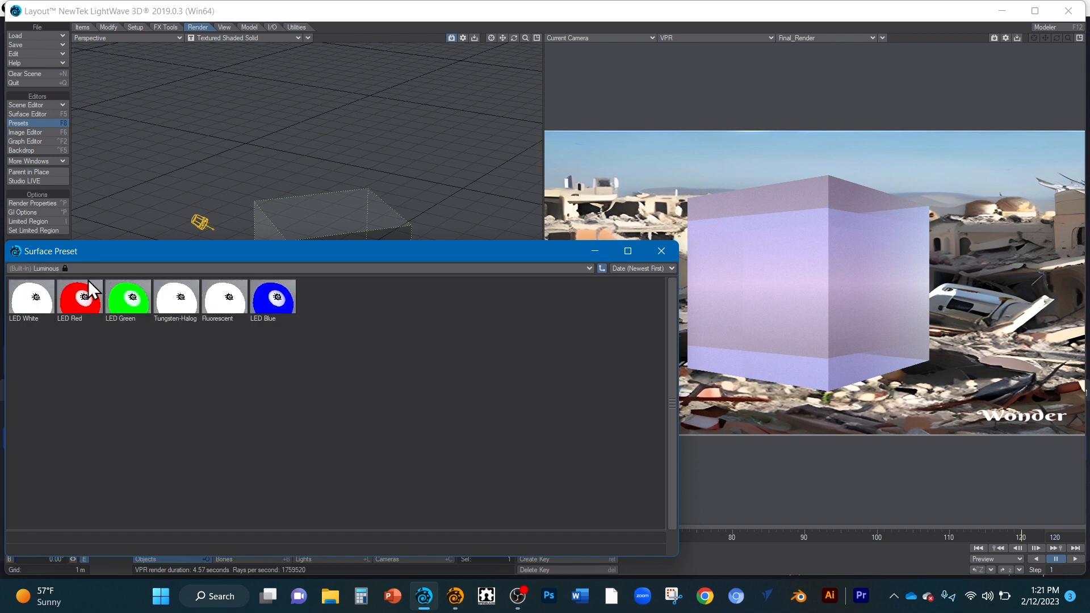
double_click(132, 300)
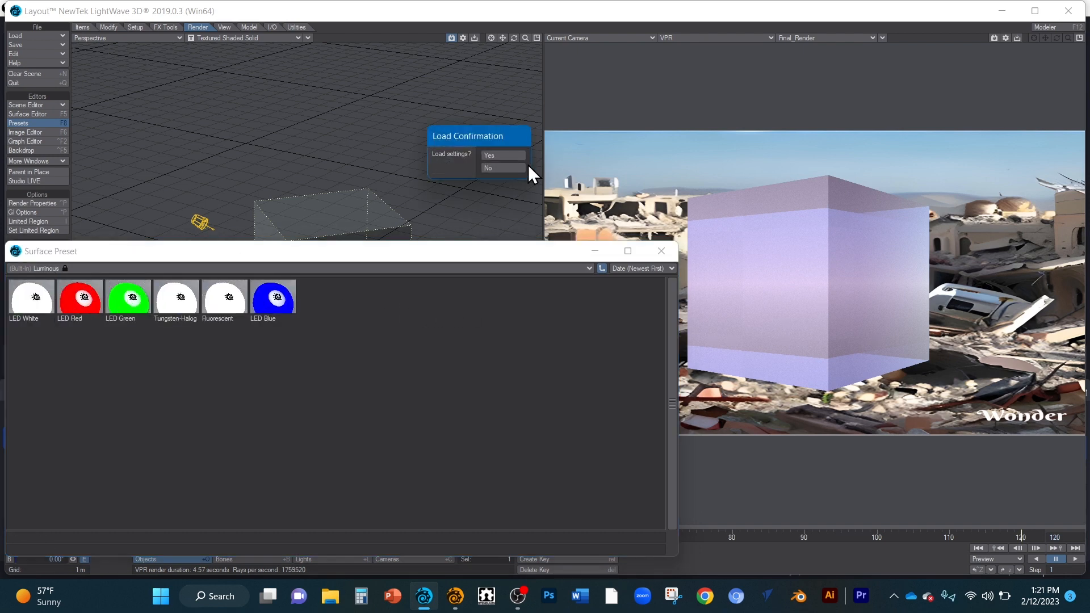
left_click(512, 154)
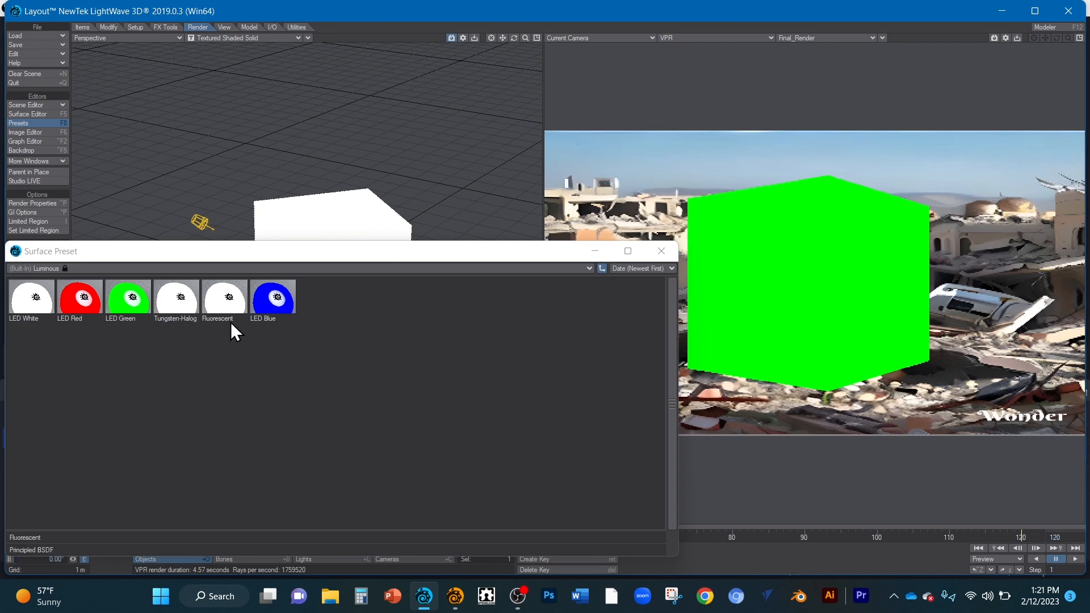
double_click(268, 304)
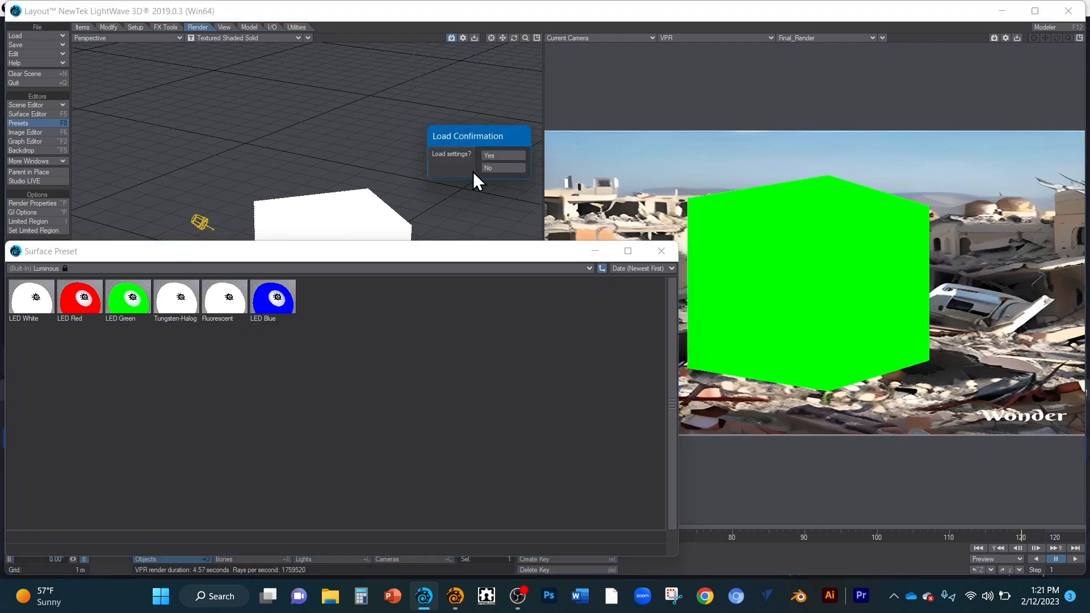
left_click(495, 154)
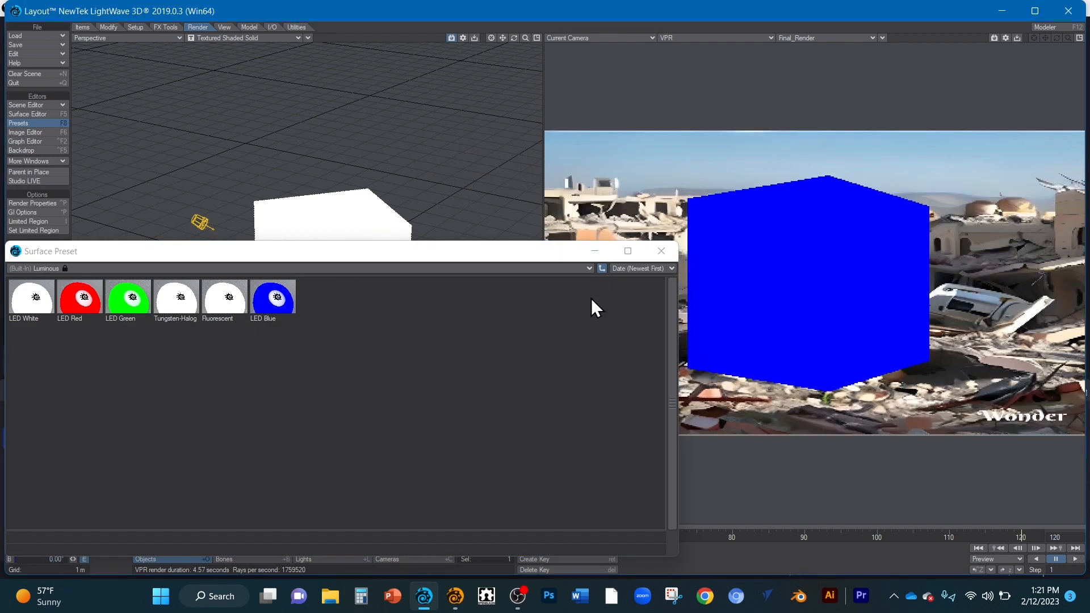
Try the Copper and Gold presets from the built-in Metal category on the cube's surface.
left_click(589, 268)
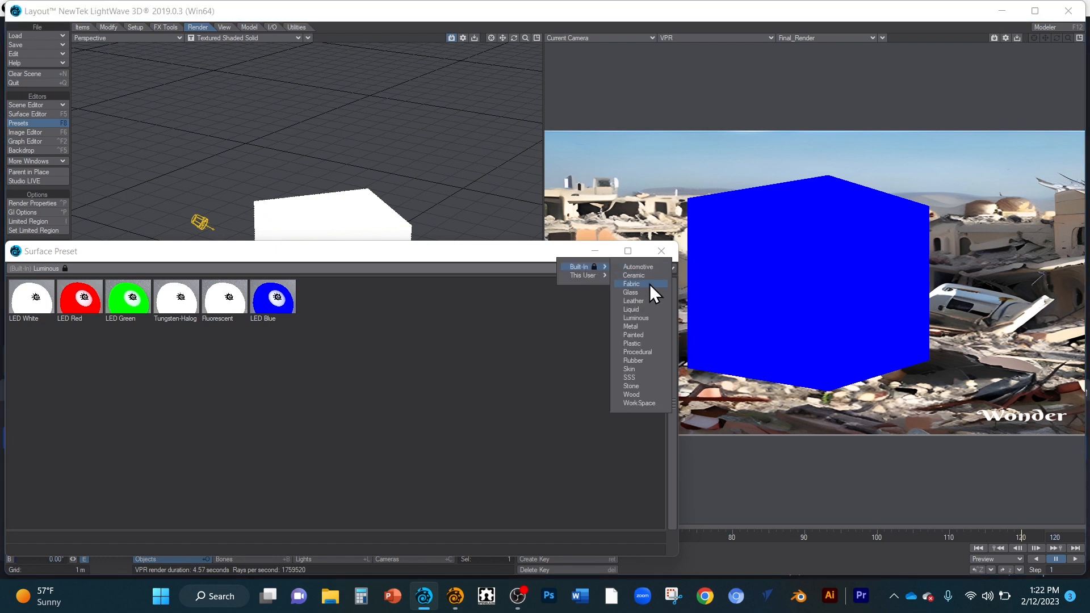
left_click(643, 326)
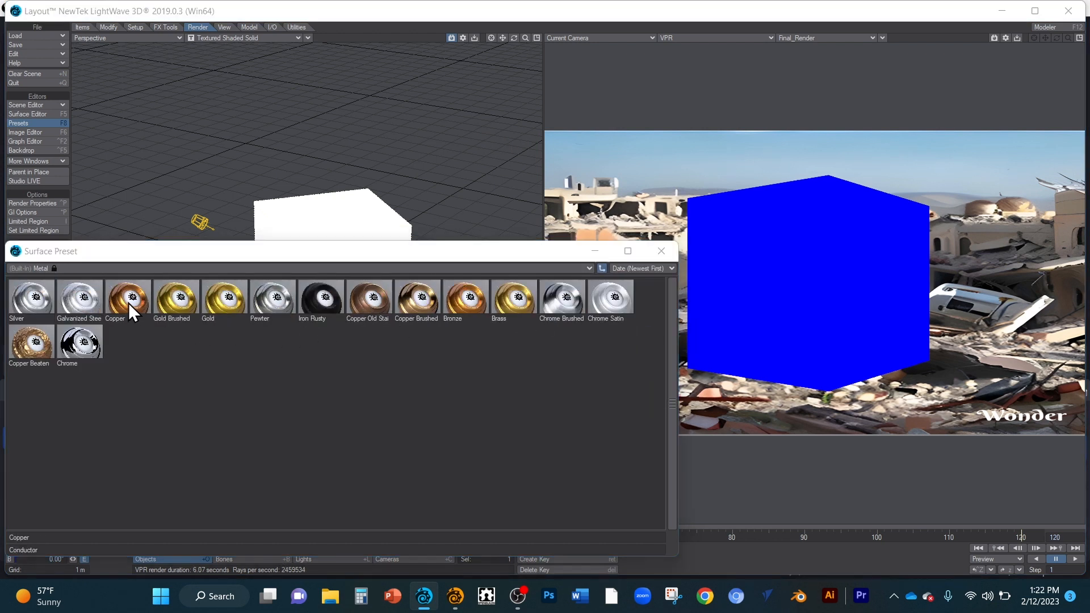
double_click(128, 302)
left_click(506, 158)
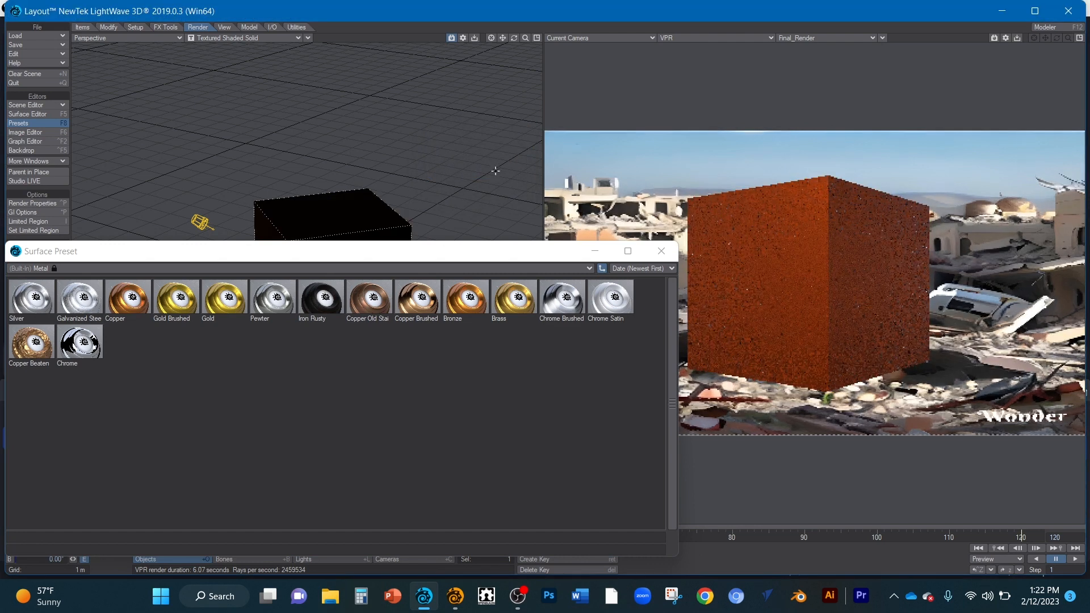
left_click(233, 300)
double_click(233, 301)
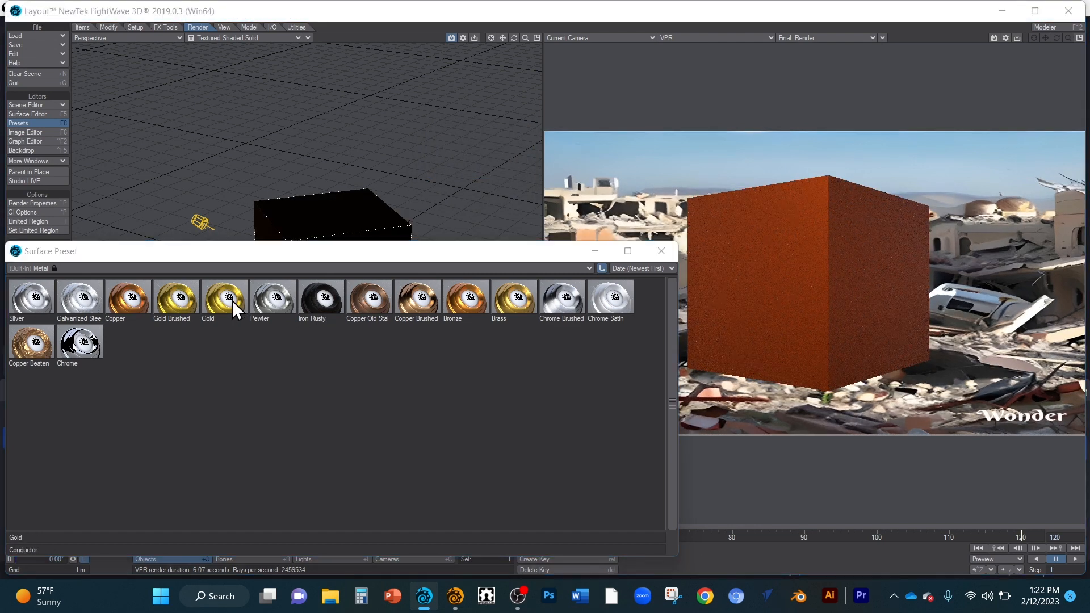
left_click(510, 156)
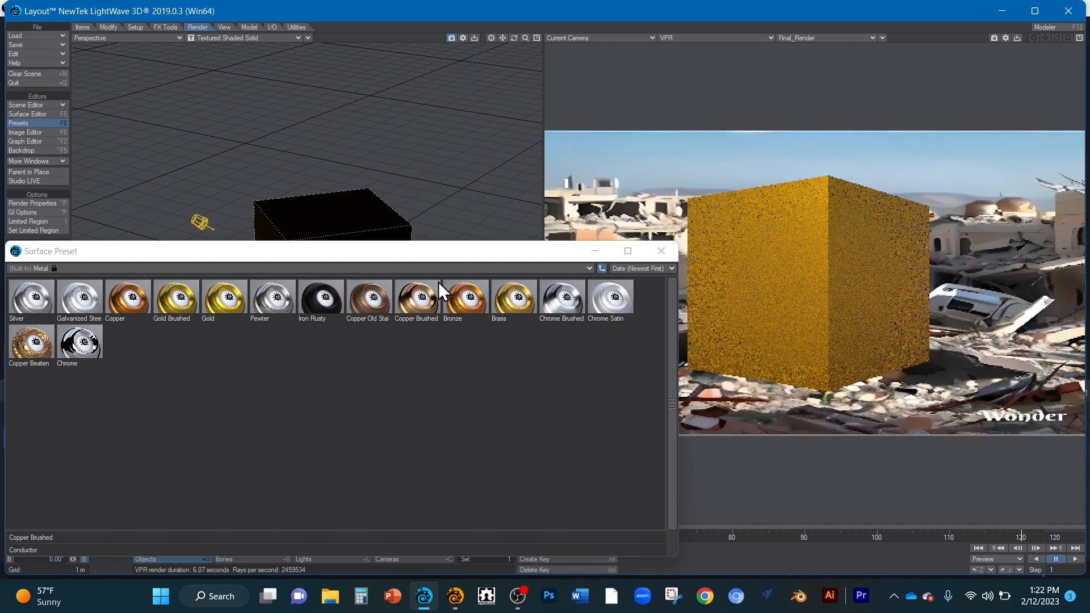
Try the Copper Old Stained, Bronze and Chrome Satin metal presets on the cube's surface.
left_click(370, 306)
double_click(370, 301)
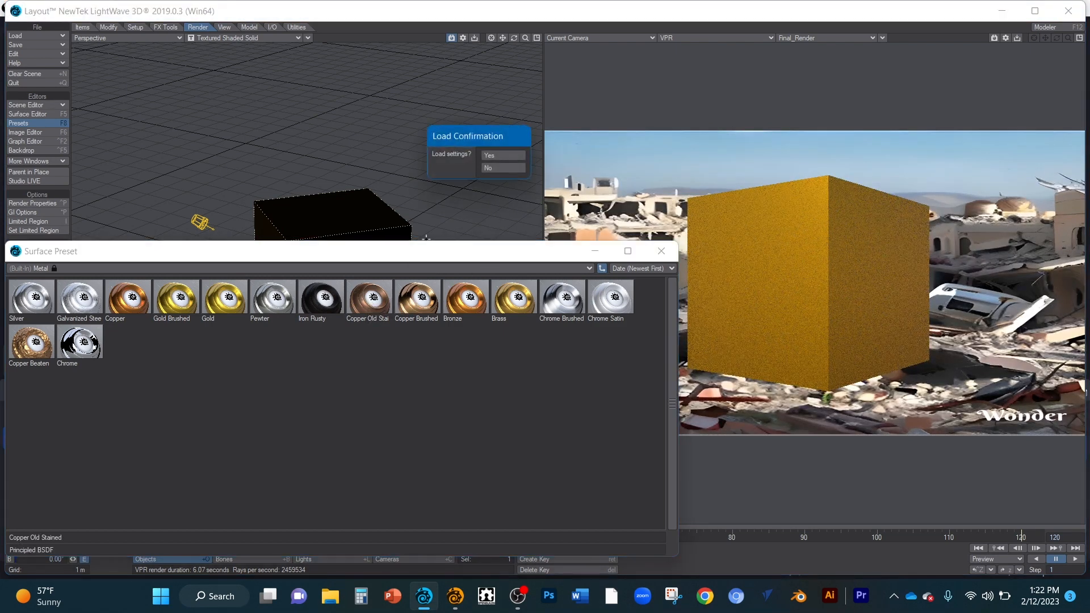
left_click(492, 154)
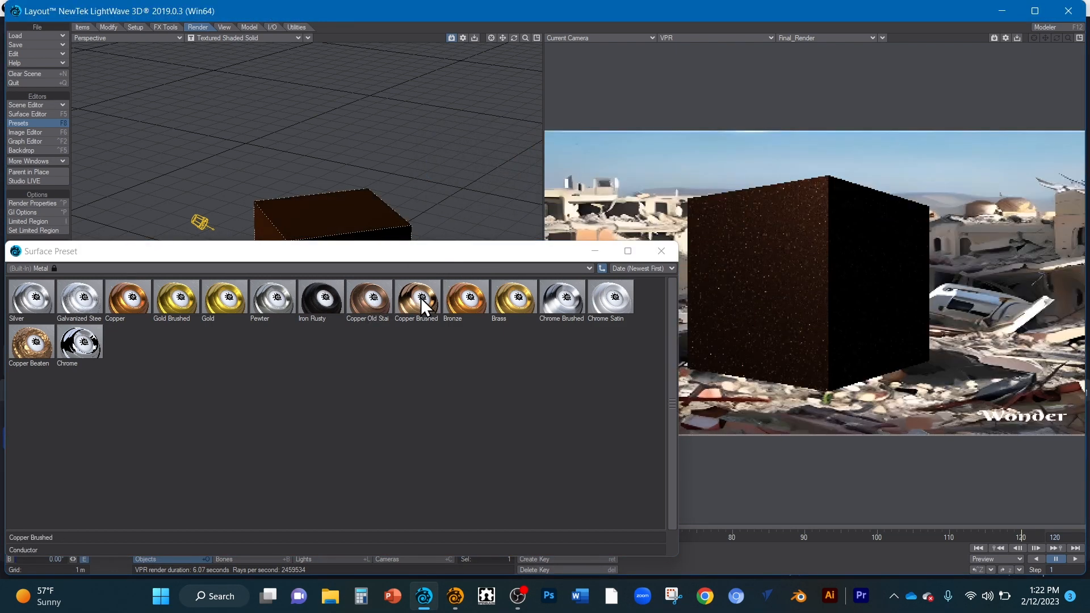
double_click(470, 297)
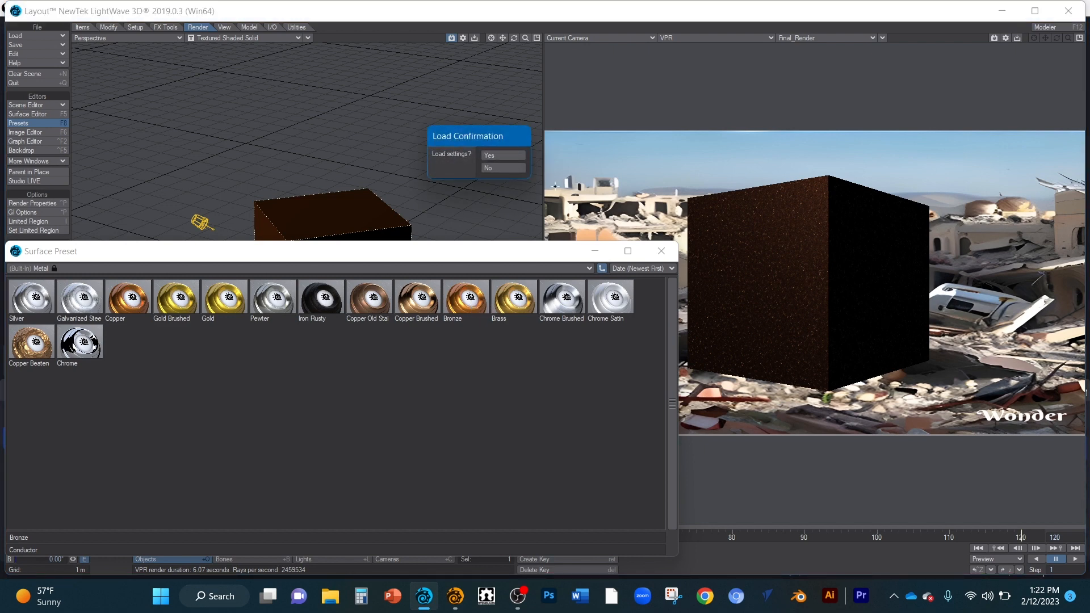
left_click(521, 156)
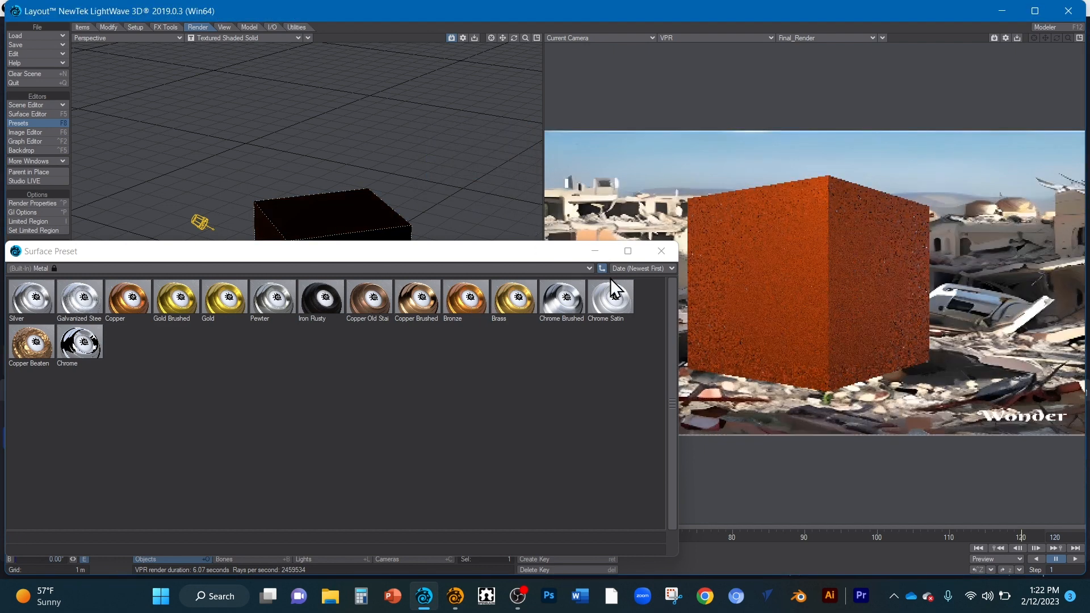
double_click(611, 284)
left_click(517, 156)
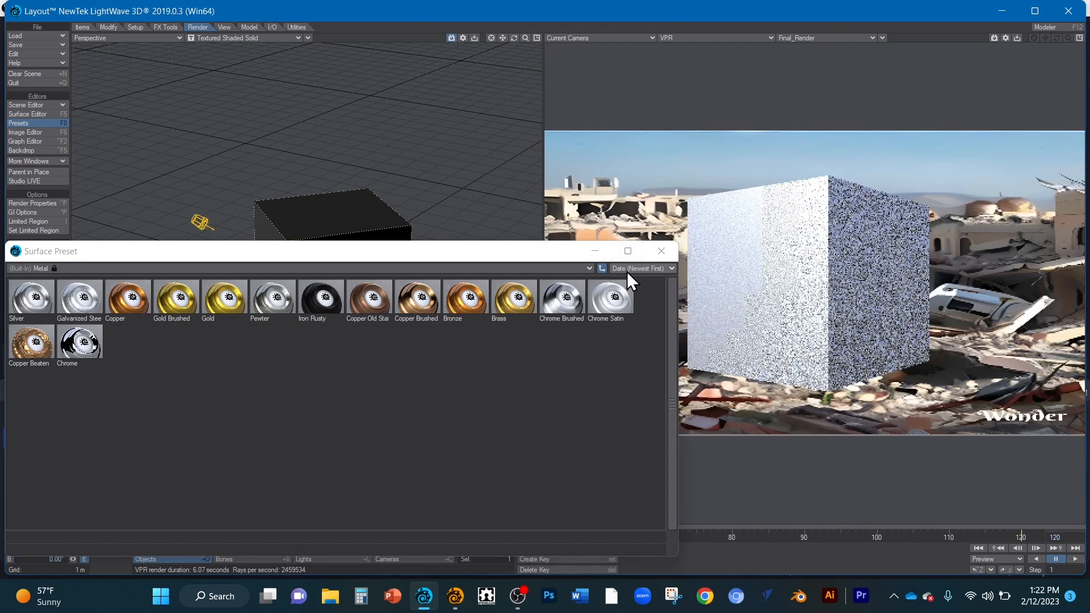
Try the Red Metallic and Blue Metallic presets from the built-in Automotive category on the cube's surface.
left_click(588, 268)
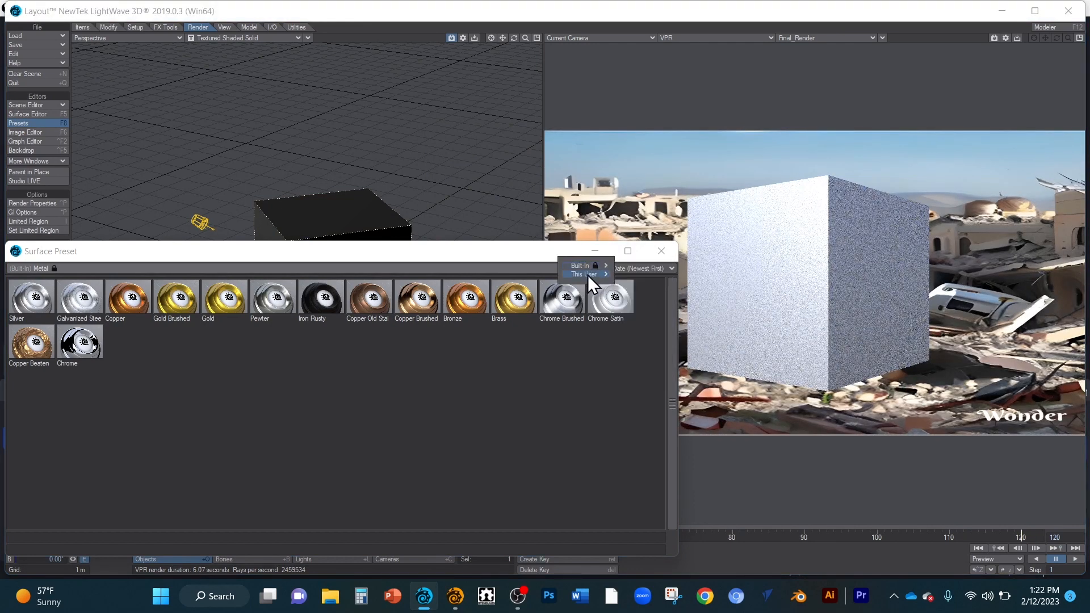
mouse_move(580, 274)
left_click(584, 270)
mouse_move(590, 269)
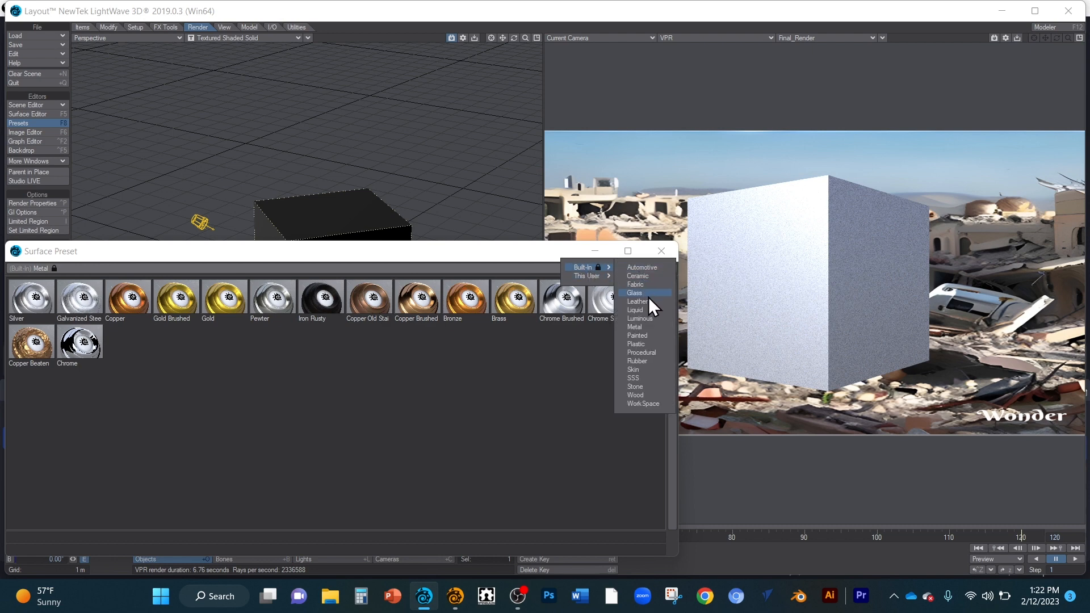
left_click(646, 270)
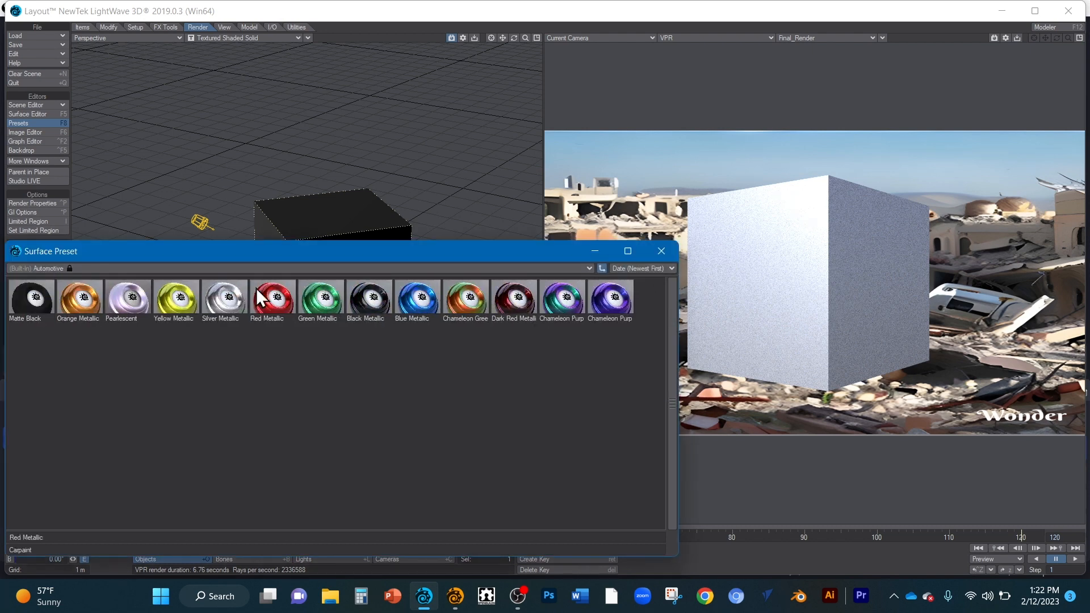
double_click(268, 294)
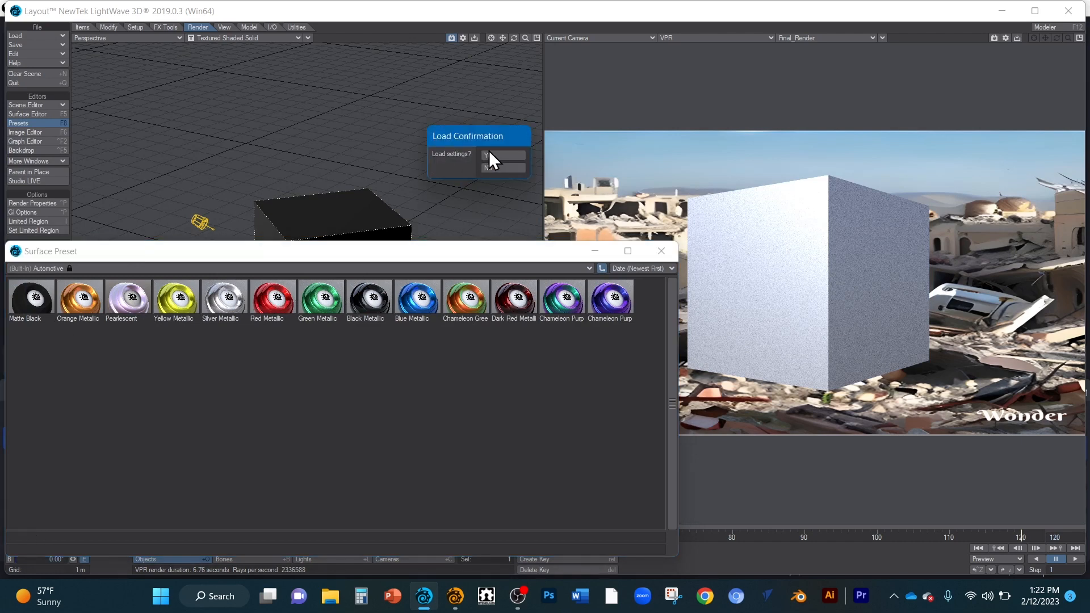
left_click(485, 166)
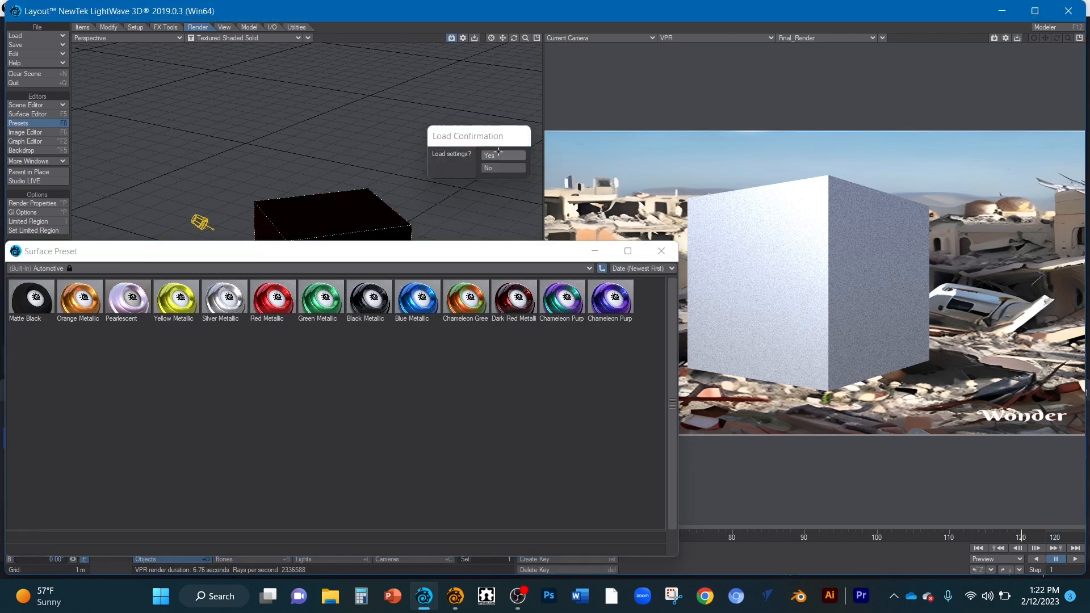
double_click(435, 299)
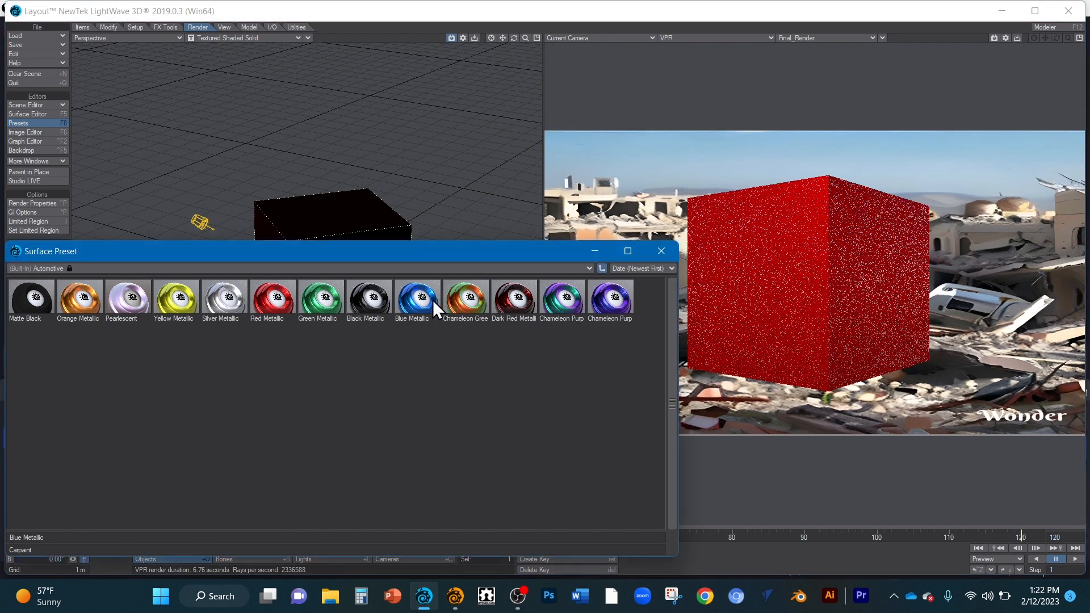
left_click(488, 155)
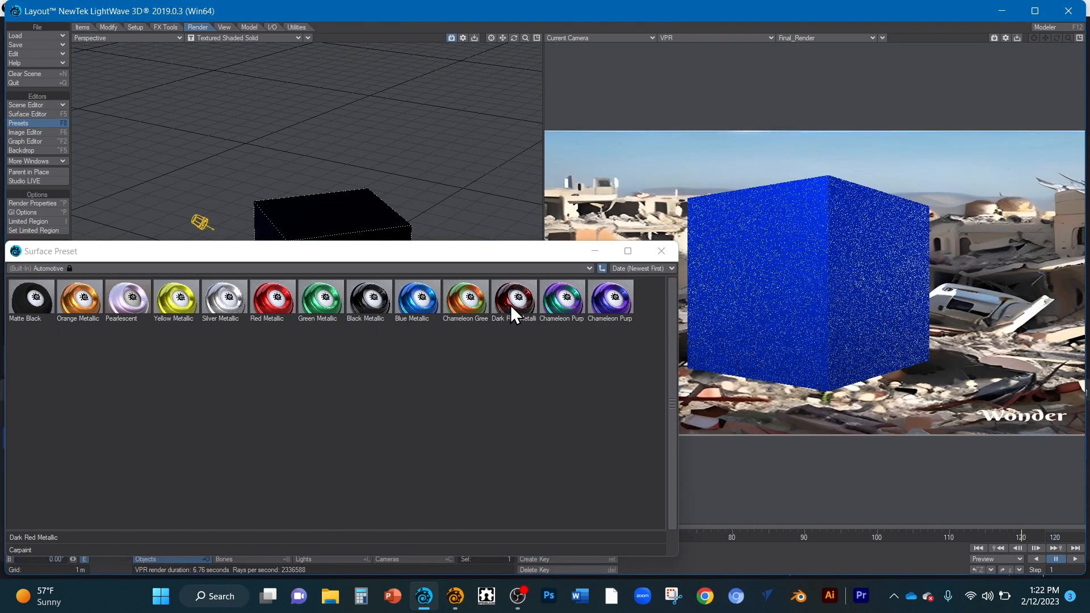
Try the Chameleon Green-Orange and Chameleon Purple-Green car paint presets on the cube's surface.
double_click(483, 302)
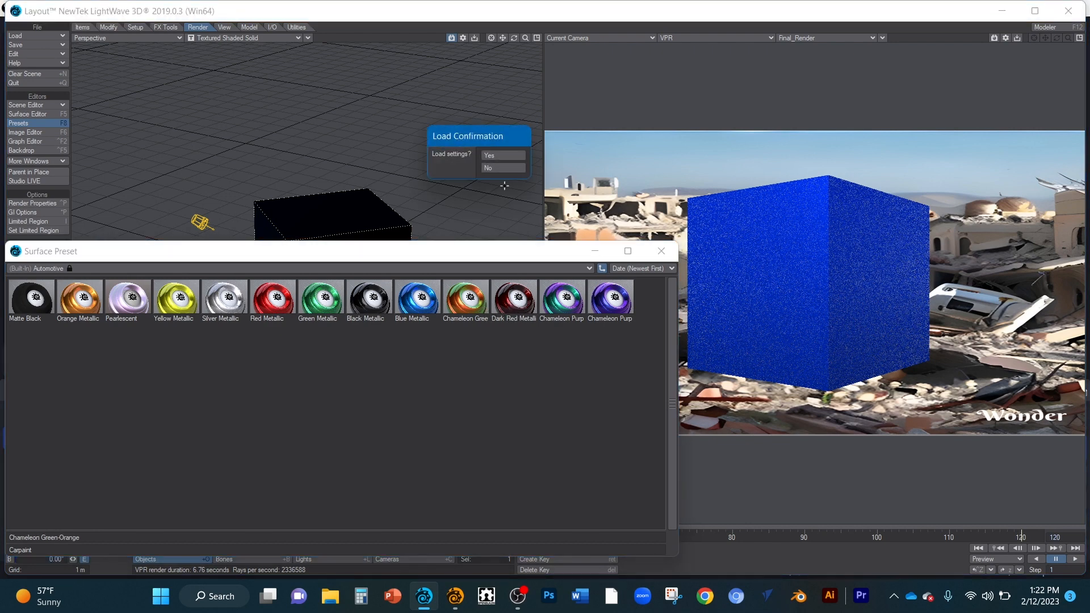
left_click(500, 154)
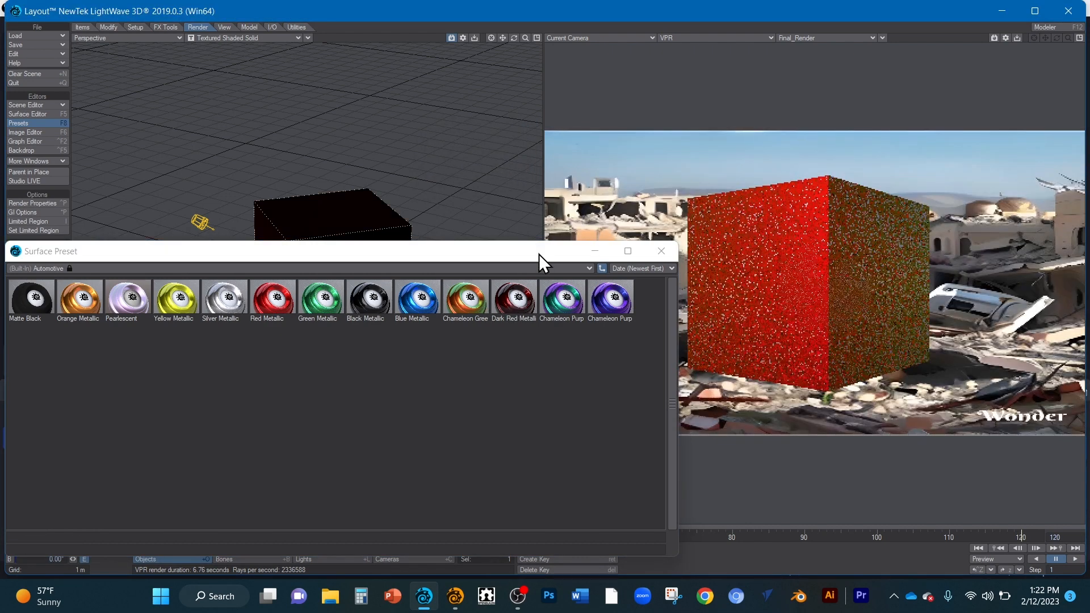
left_click(555, 306)
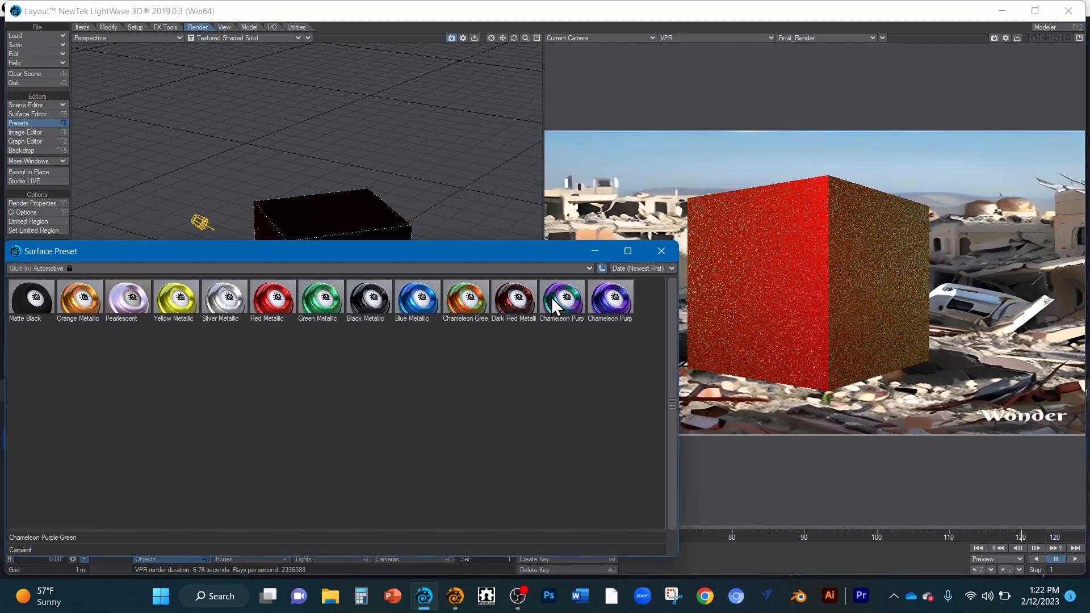
double_click(555, 306)
left_click(496, 155)
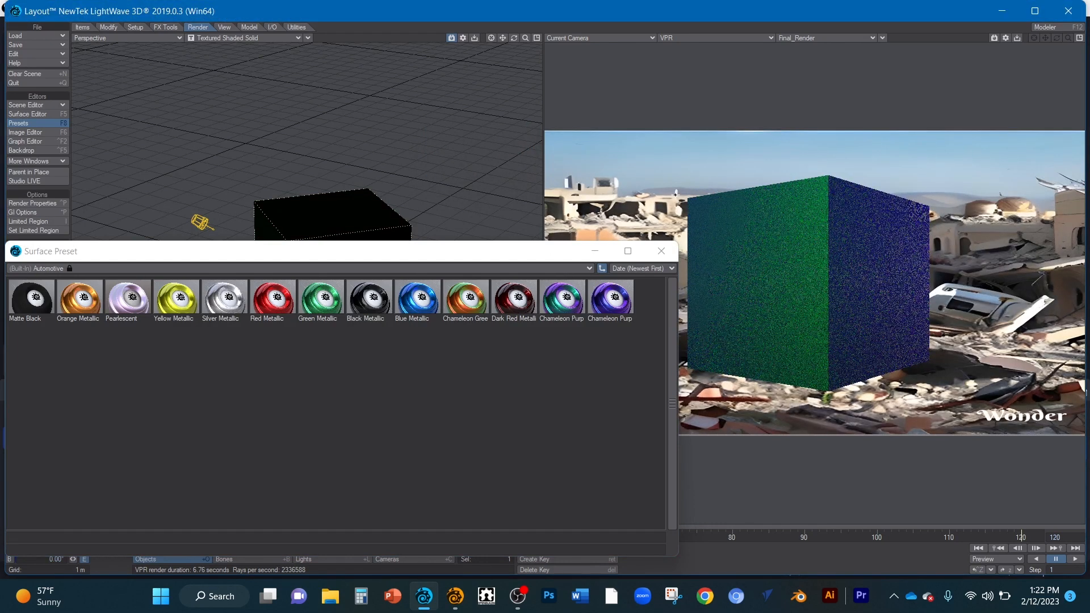
Try the Worn Paint preset from the built-in Painted category on the cube's surface.
left_click(588, 268)
mouse_move(605, 264)
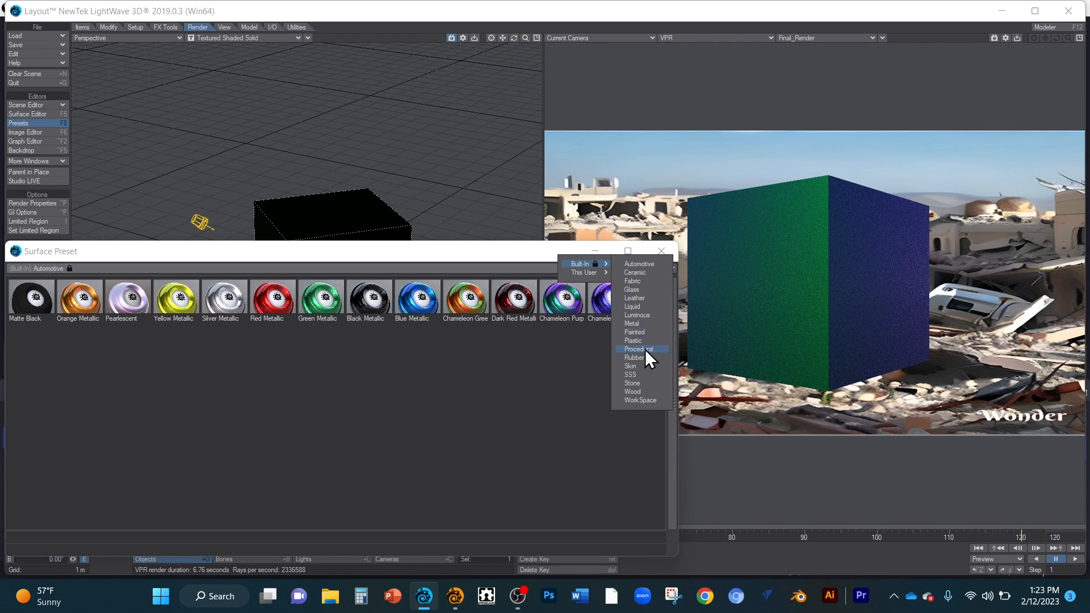
left_click(648, 333)
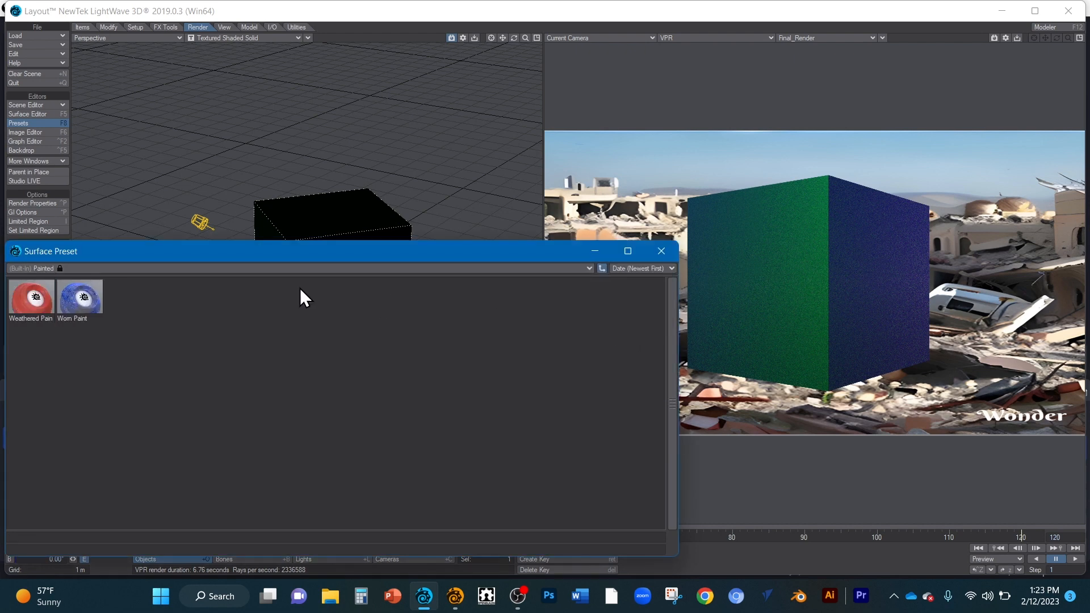
double_click(83, 295)
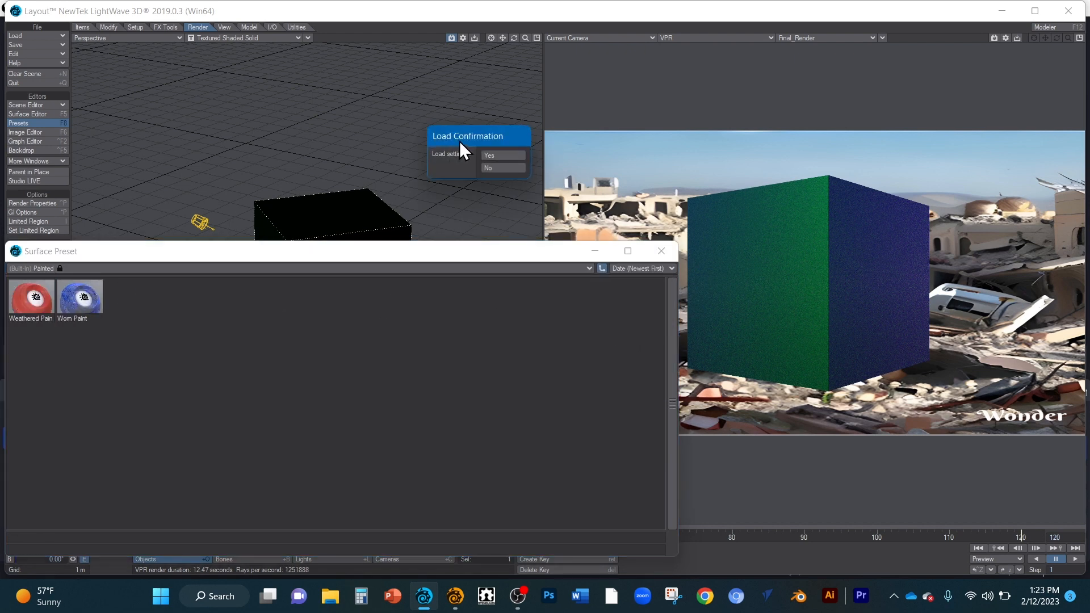
left_click(499, 155)
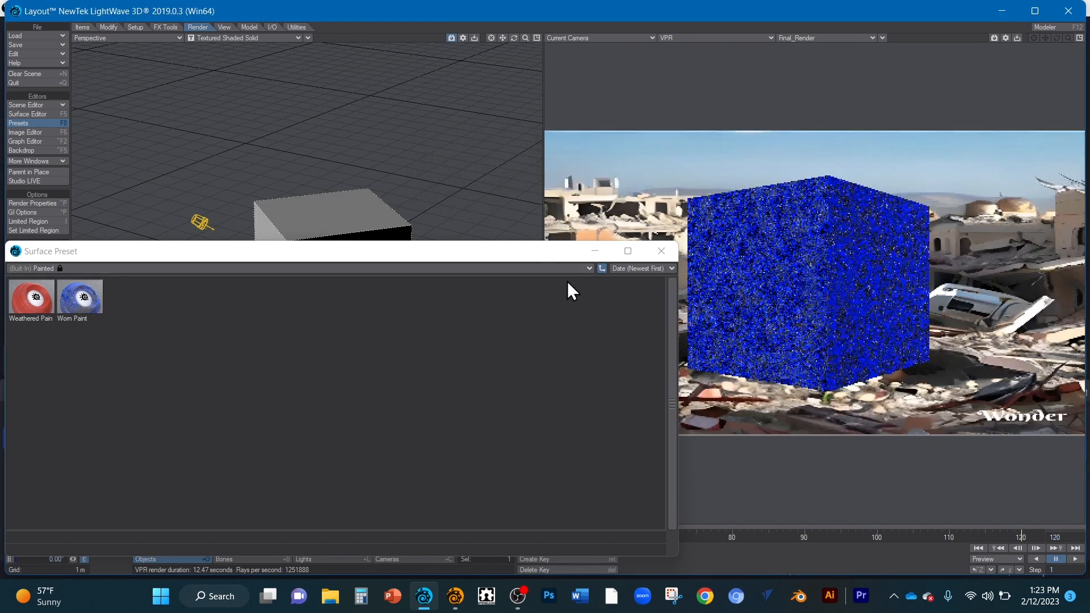
Try the Red Plastic preset from the built-in Plastic category on the cube's surface.
left_click(601, 268)
mouse_move(589, 265)
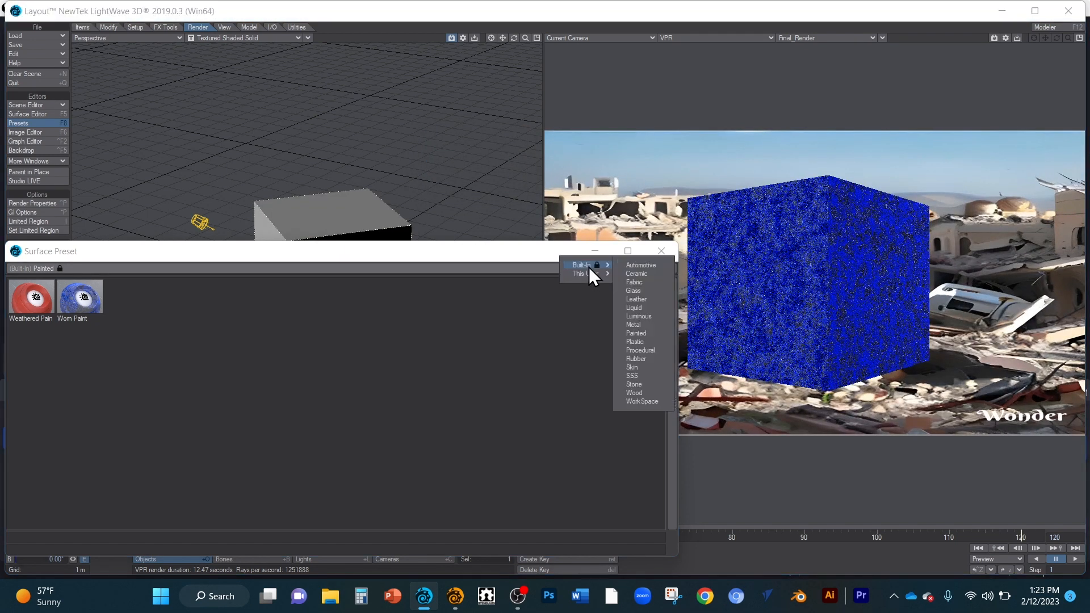
left_click(644, 342)
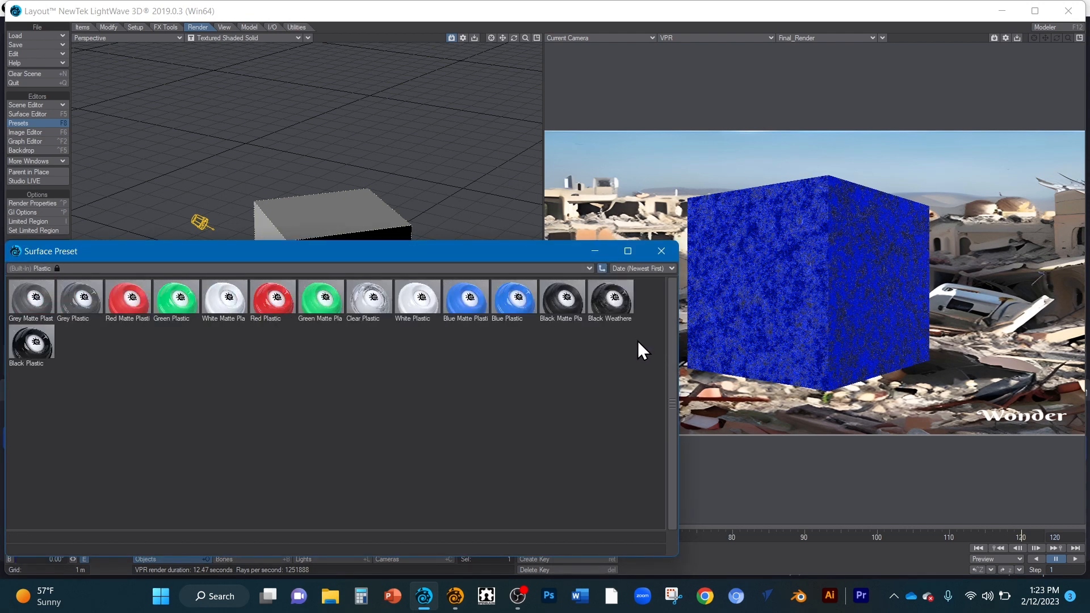
double_click(264, 297)
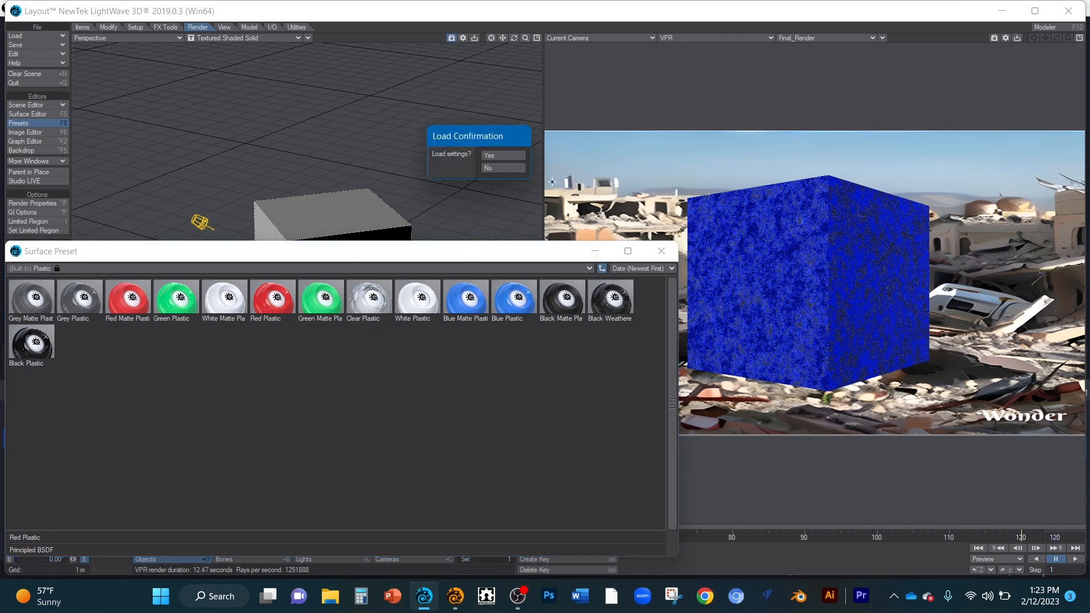
left_click(511, 155)
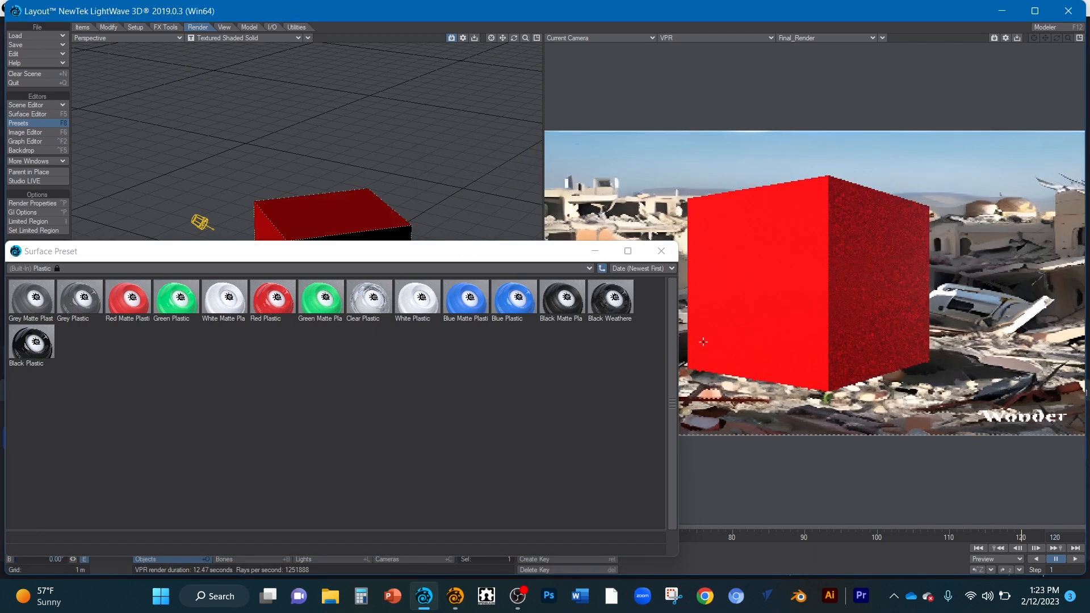
Try the Dots preset from the built-in Procedural category on the cube's surface.
left_click(587, 268)
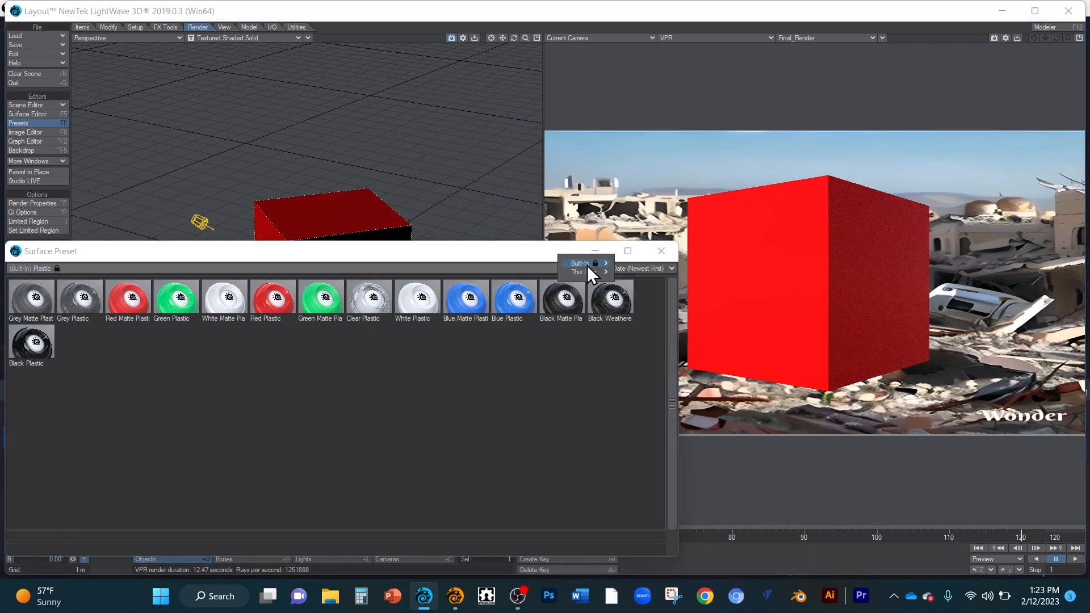
mouse_move(587, 265)
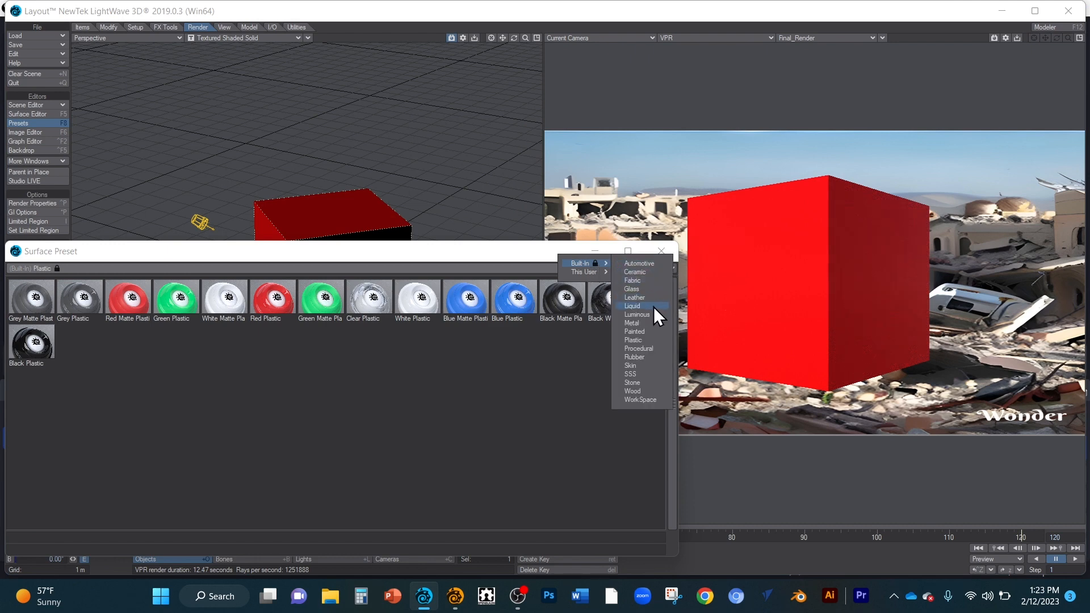
left_click(642, 348)
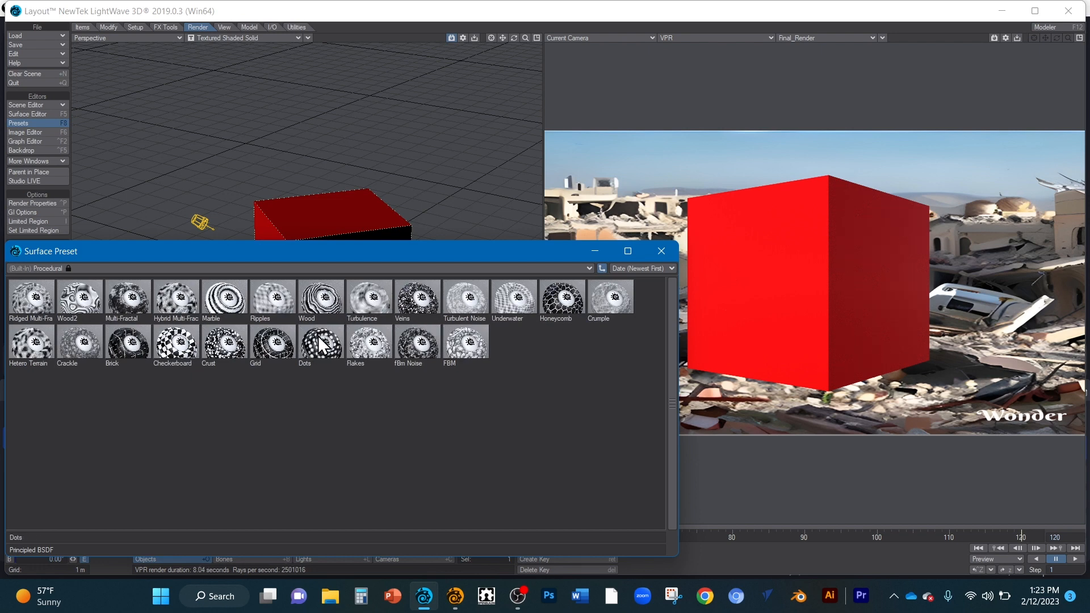
double_click(317, 335)
left_click(500, 154)
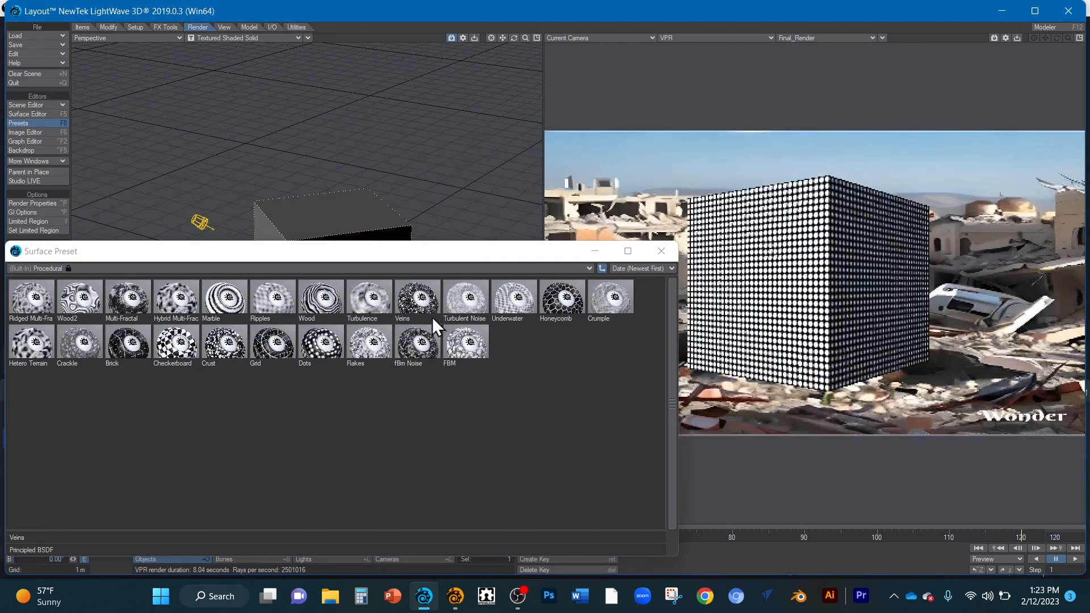
Try the Veins and Turbulence presets from the built-in Procedural category on the cube's surface.
left_click(427, 308)
double_click(427, 307)
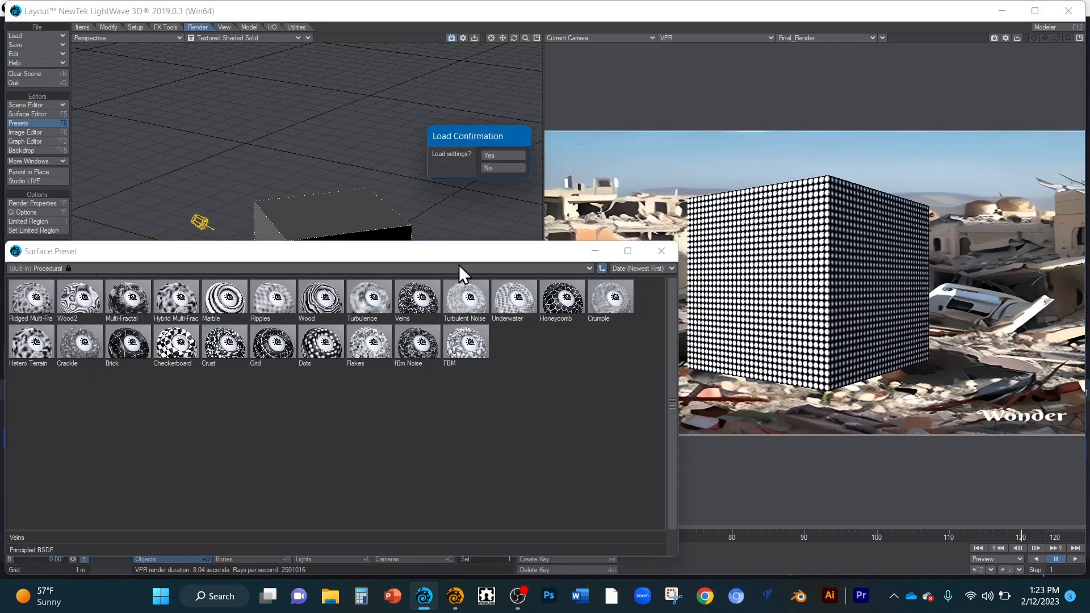
left_click(485, 155)
double_click(361, 300)
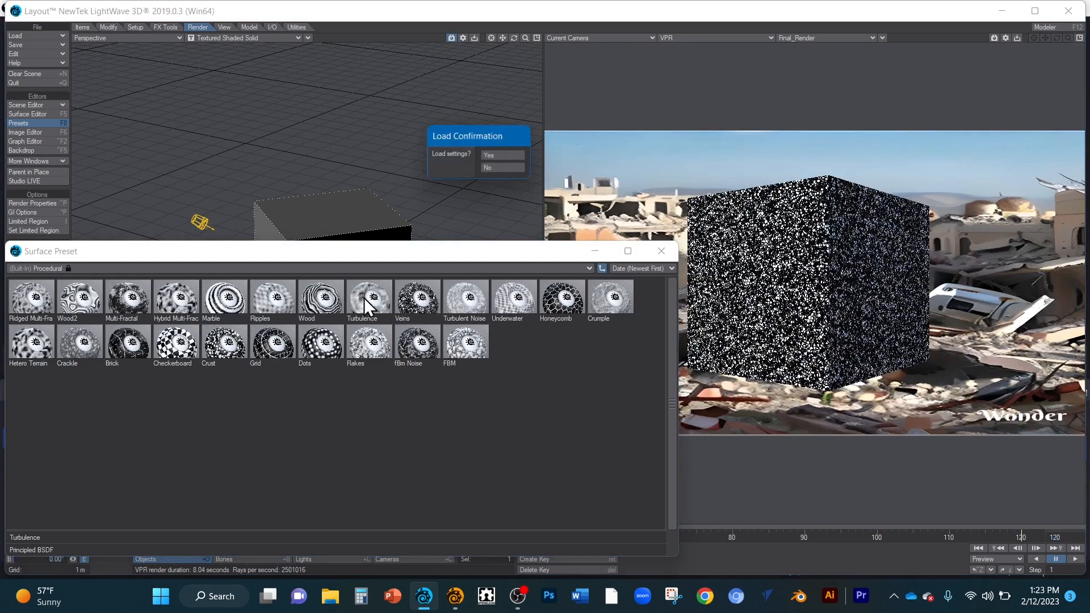
left_click(500, 152)
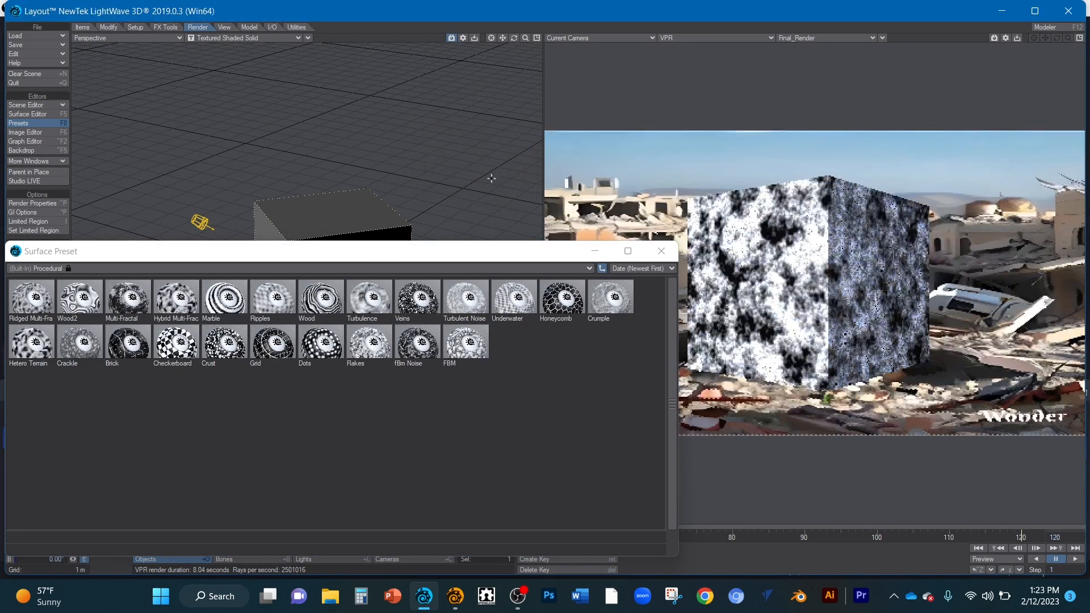
Try the Turbulent Noise and Underwater procedural presets on the cube's surface.
double_click(434, 298)
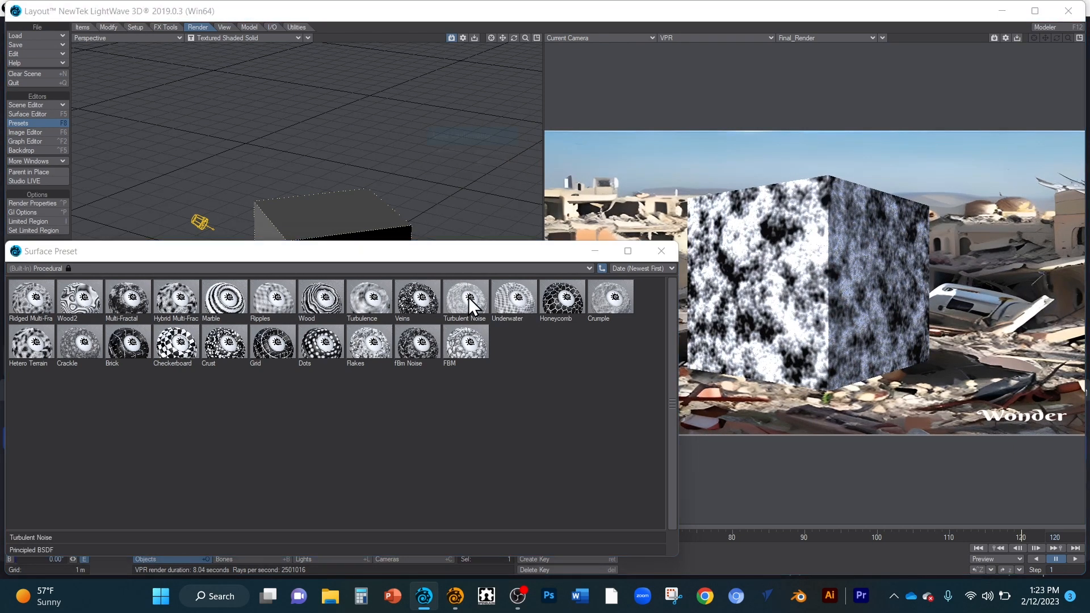
left_click(512, 156)
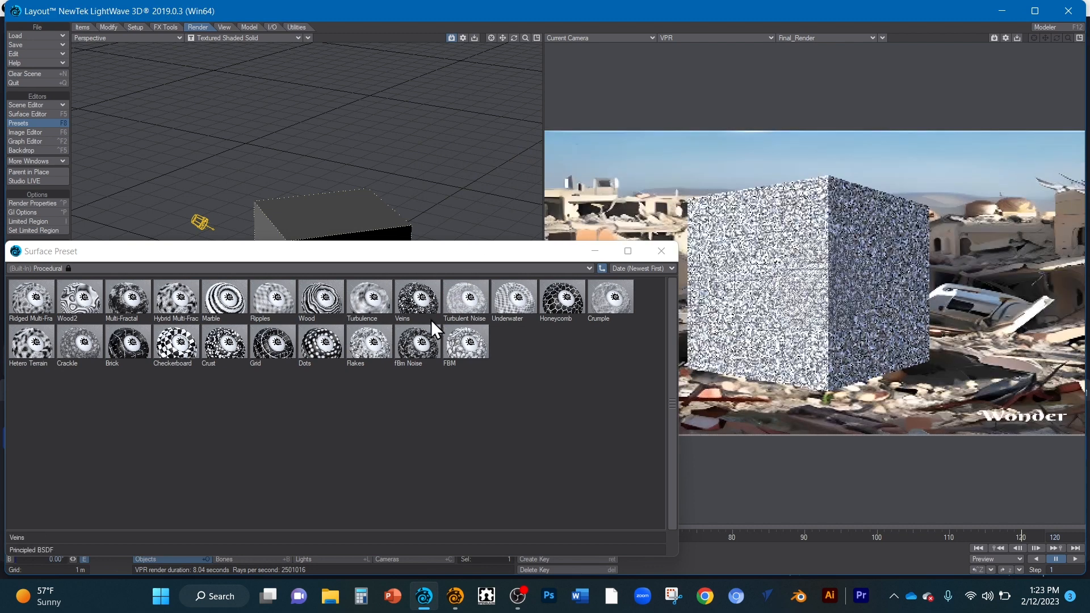
double_click(515, 295)
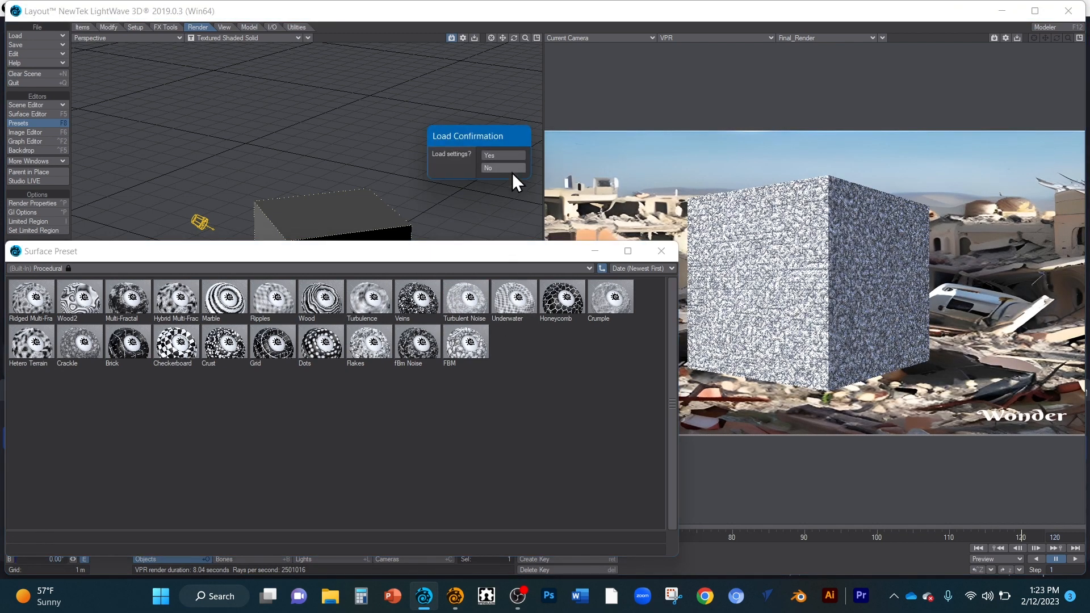
left_click(509, 155)
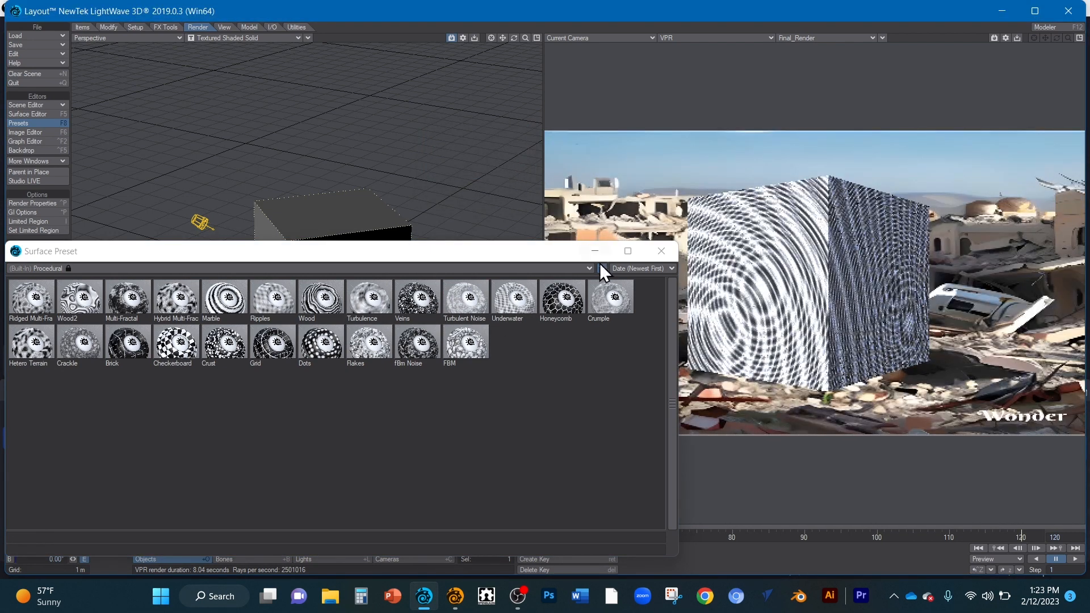
Close the surface presets and set the camera viewport's display mode to VPR.
left_click(660, 252)
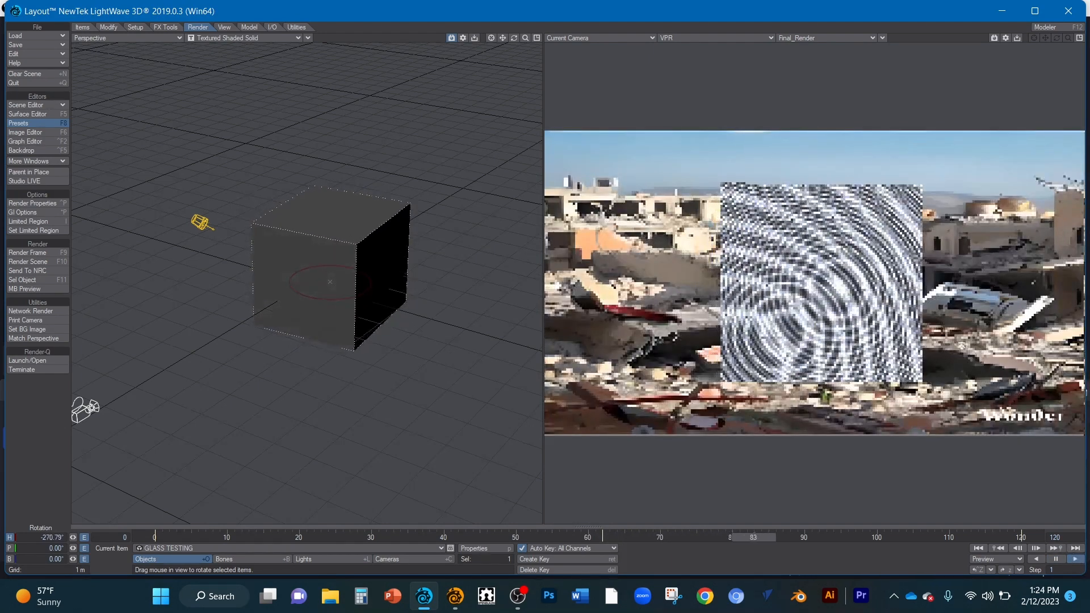
left_click(716, 37)
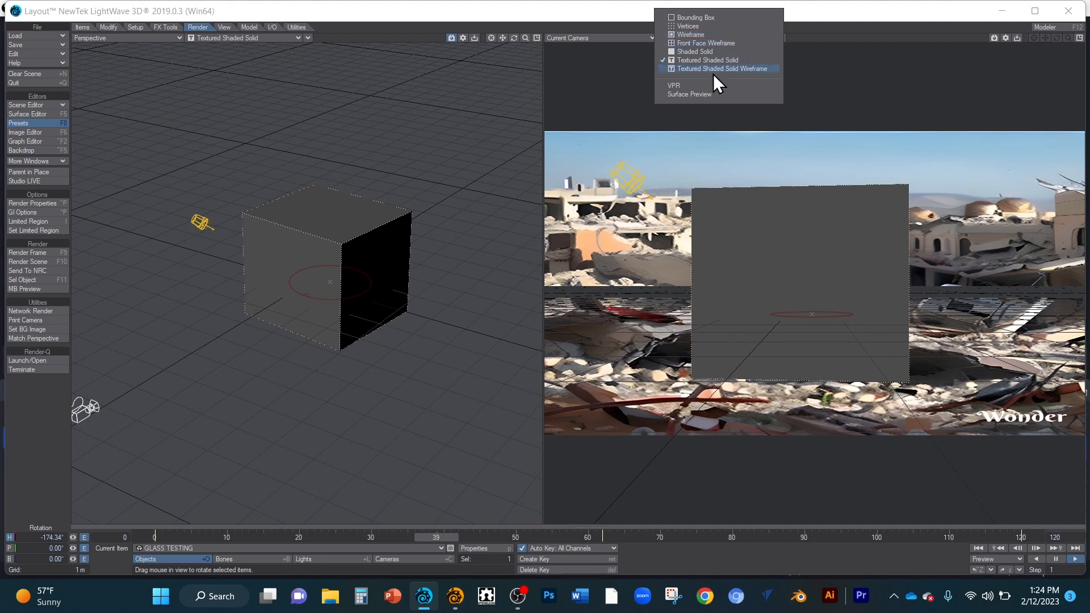
left_click(695, 86)
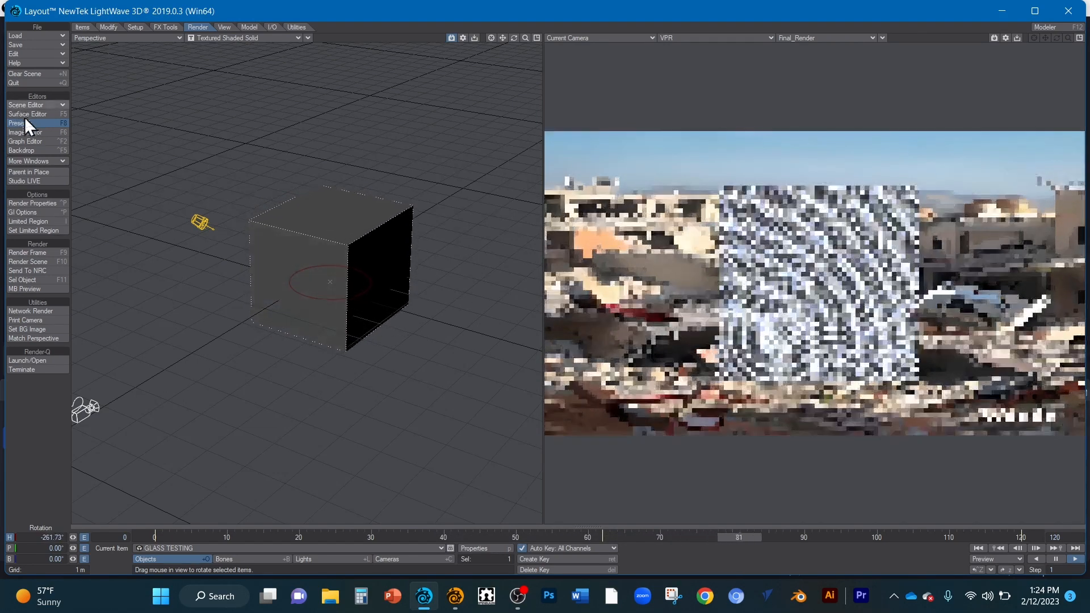
Examine the Default surface's material settings in the Surface Editor and close it.
left_click(38, 114)
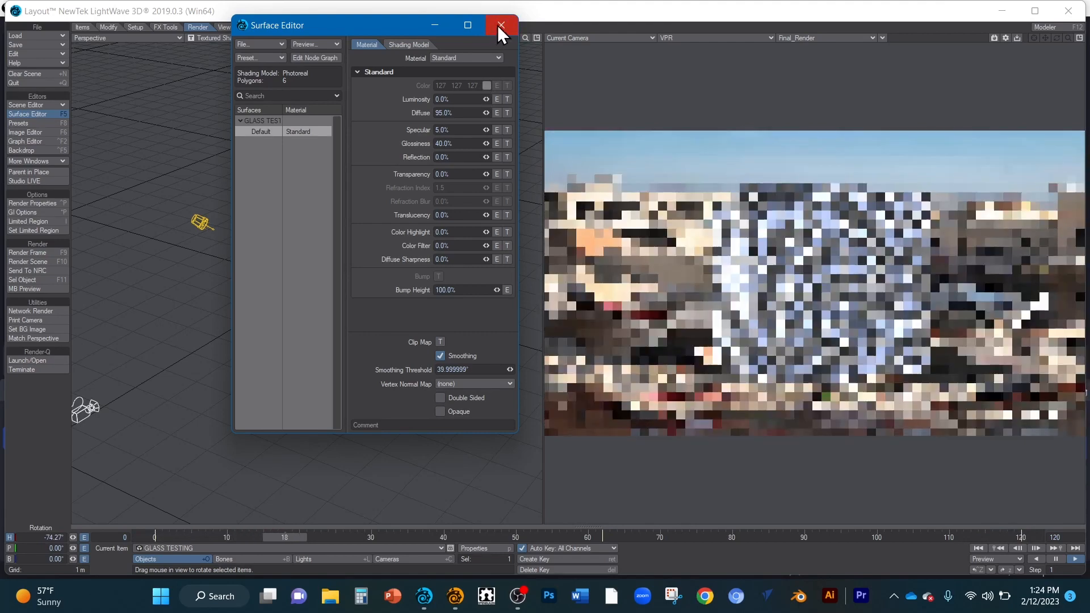
left_click(498, 25)
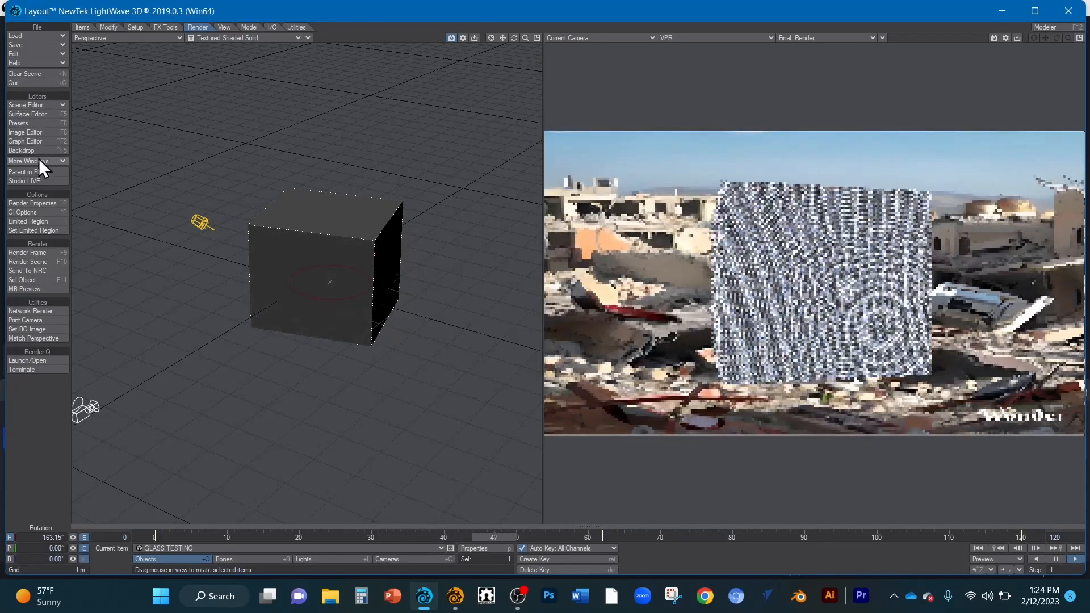
left_click(35, 115)
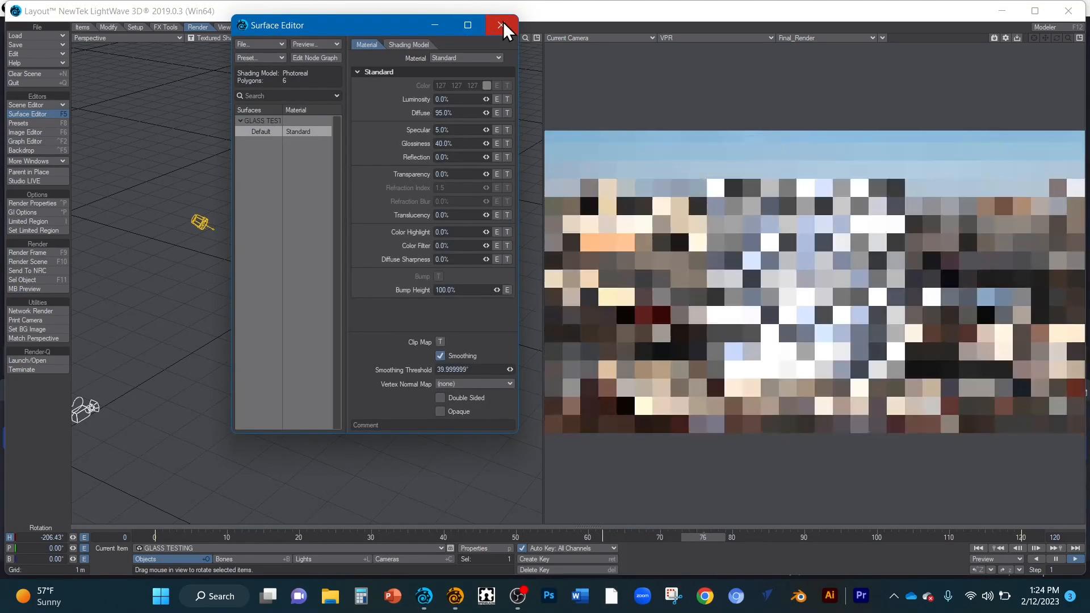
left_click(501, 25)
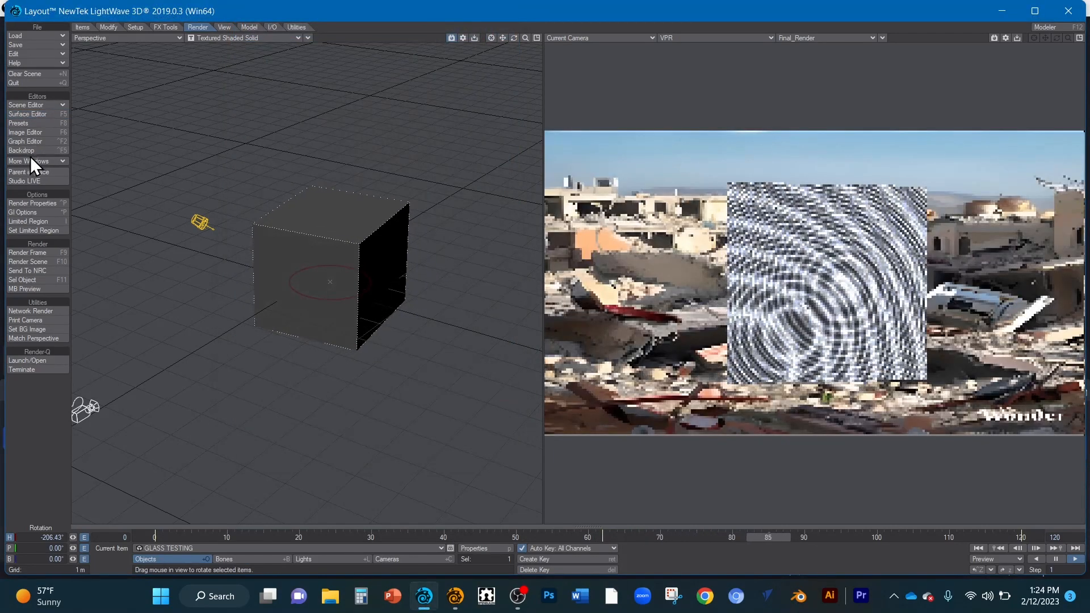
Reopen the surface presets and try the procedural Ripples and Wood presets on the rotating cube.
left_click(31, 123)
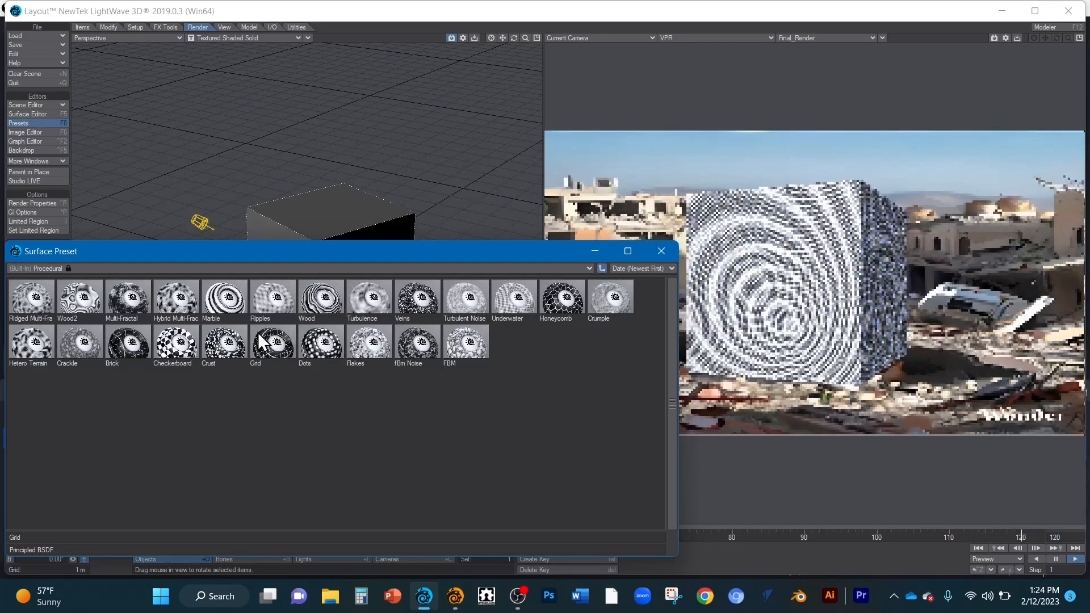
double_click(270, 299)
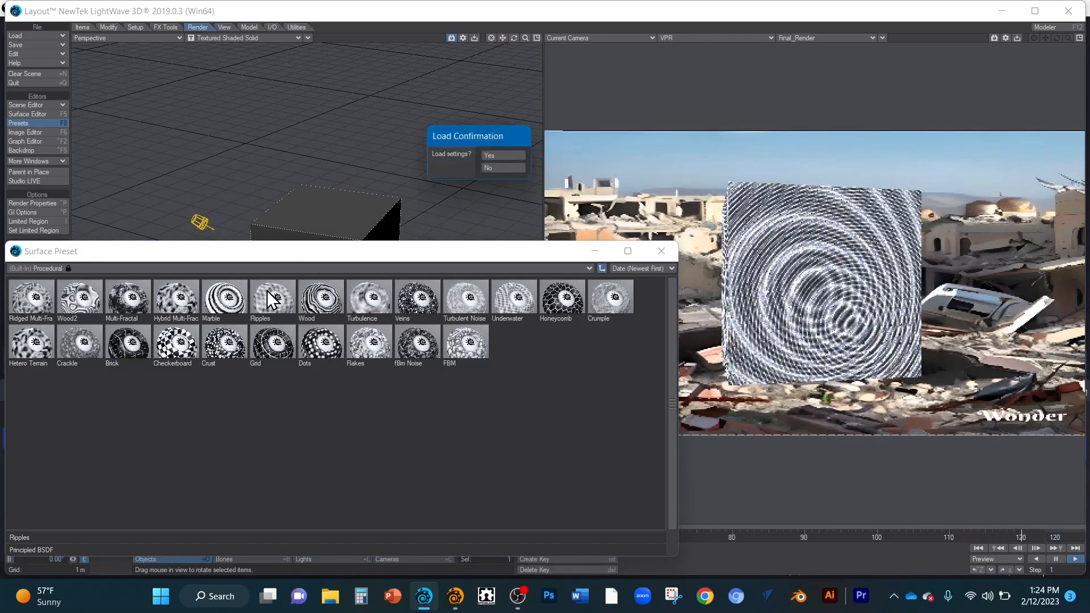
left_click(507, 155)
left_click_drag(505, 155, 479, 177)
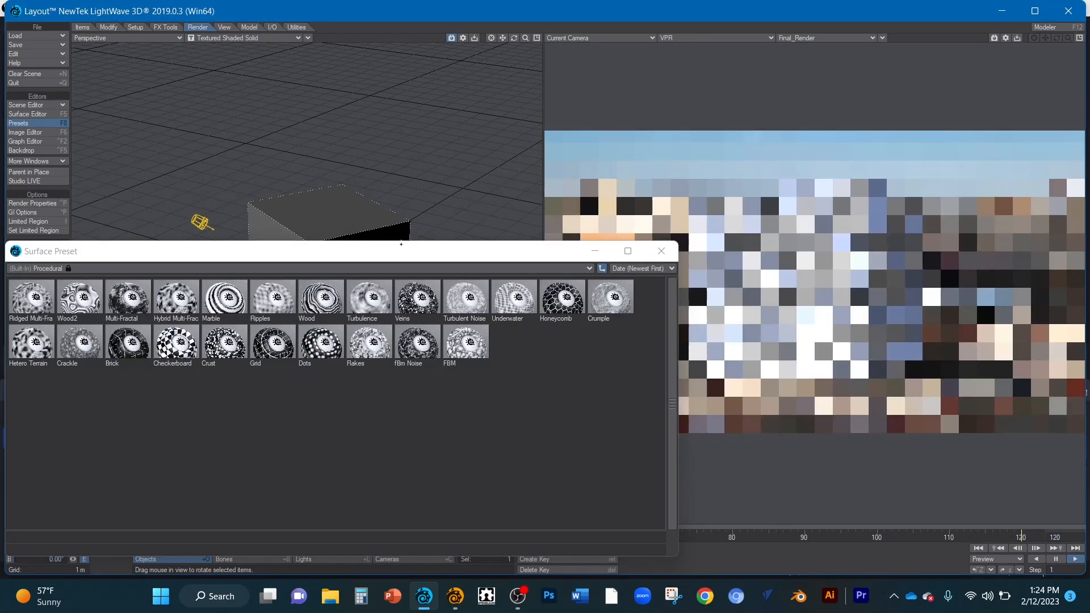
left_click(321, 301)
double_click(321, 300)
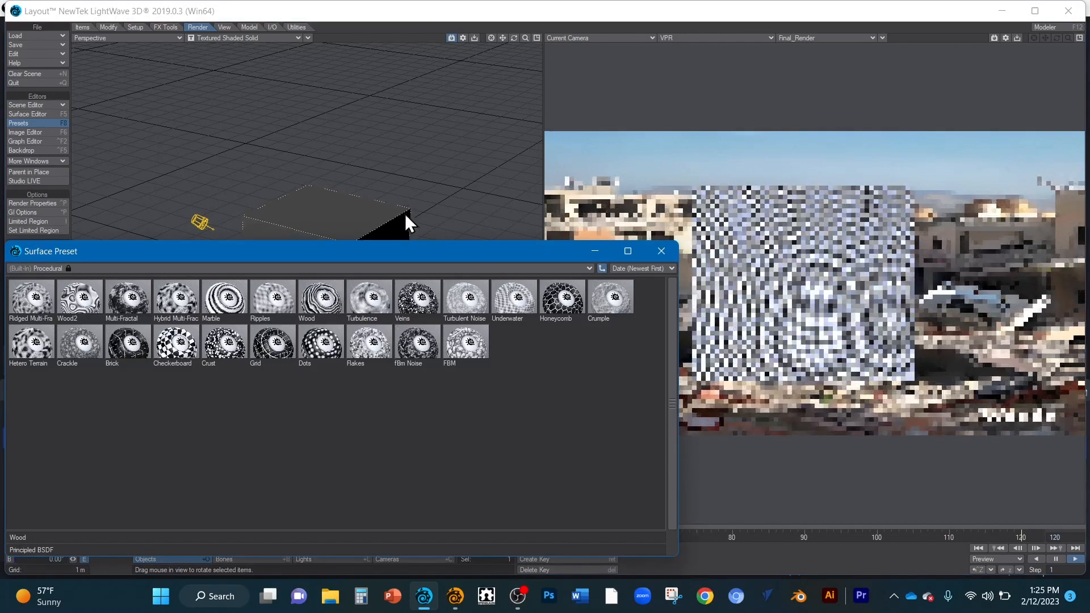
left_click(505, 153)
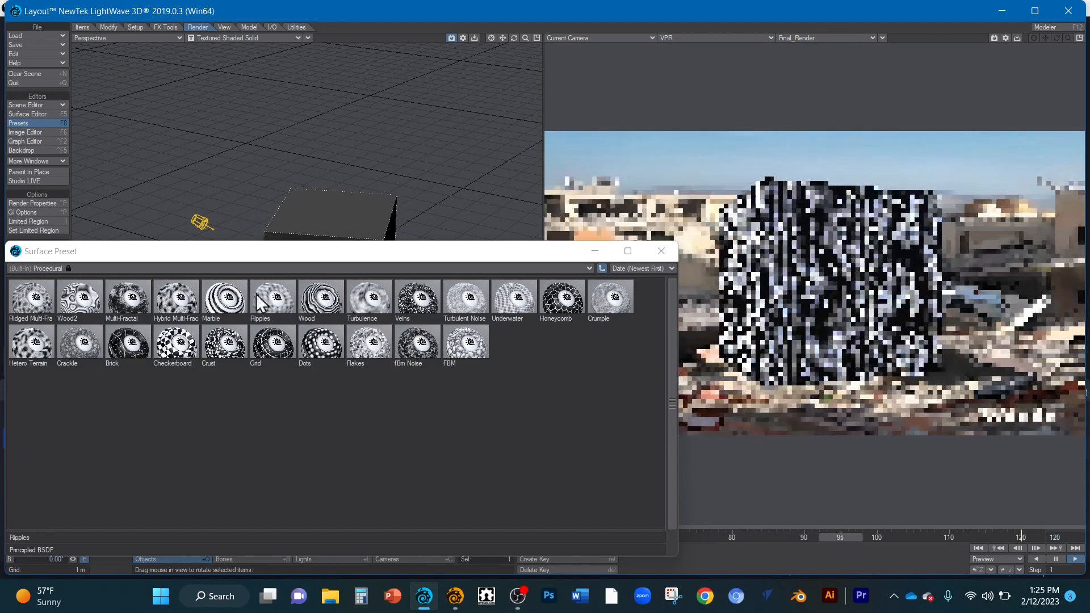
Try the Black Rubber preset from the built-in Rubber category on the cube and pause the animation playback.
left_click(587, 267)
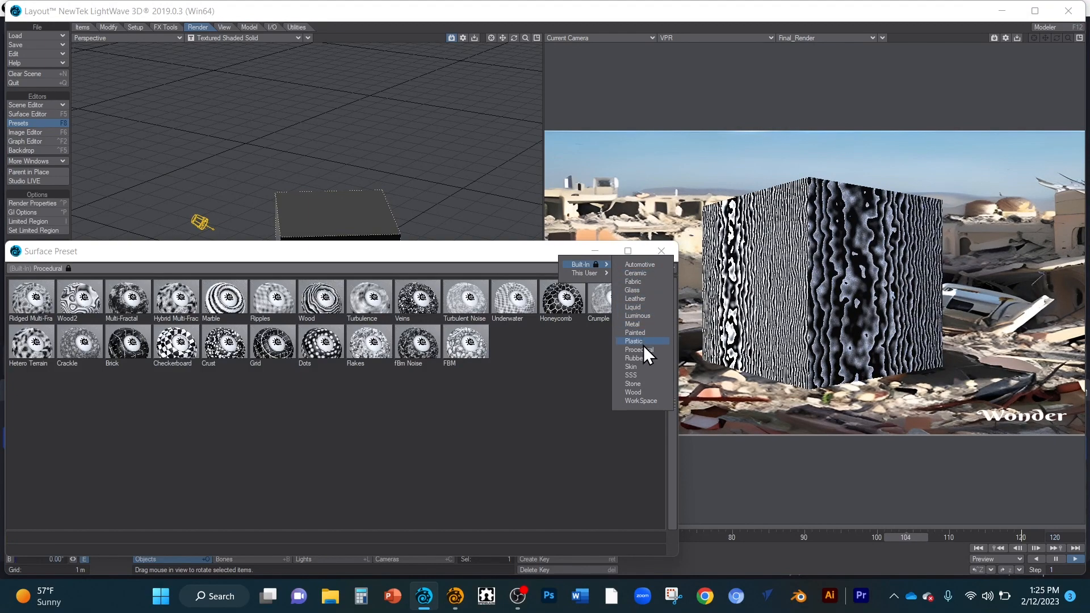
left_click(642, 358)
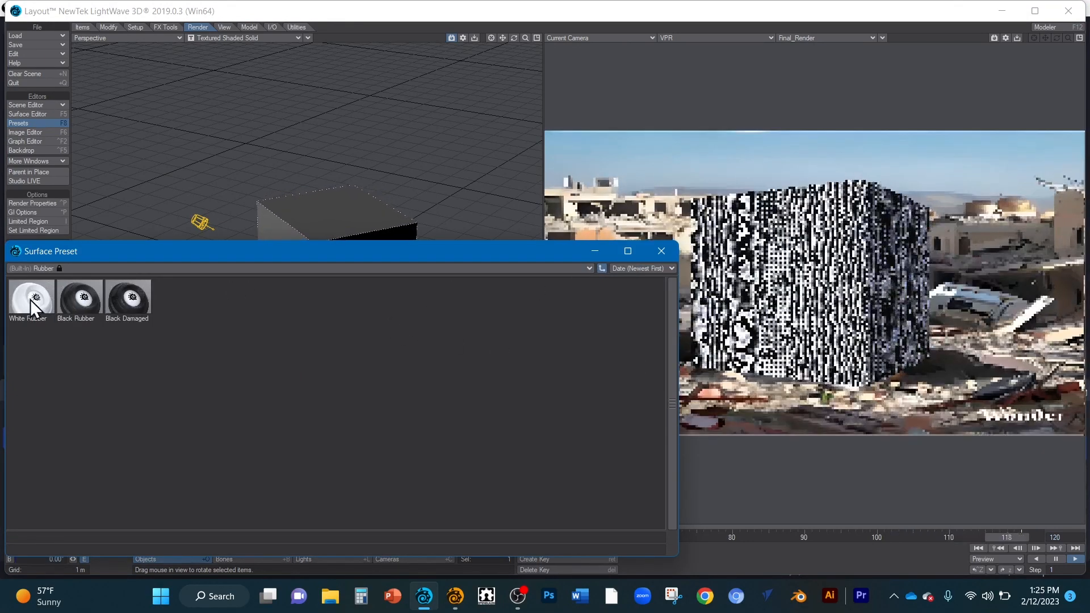
double_click(90, 300)
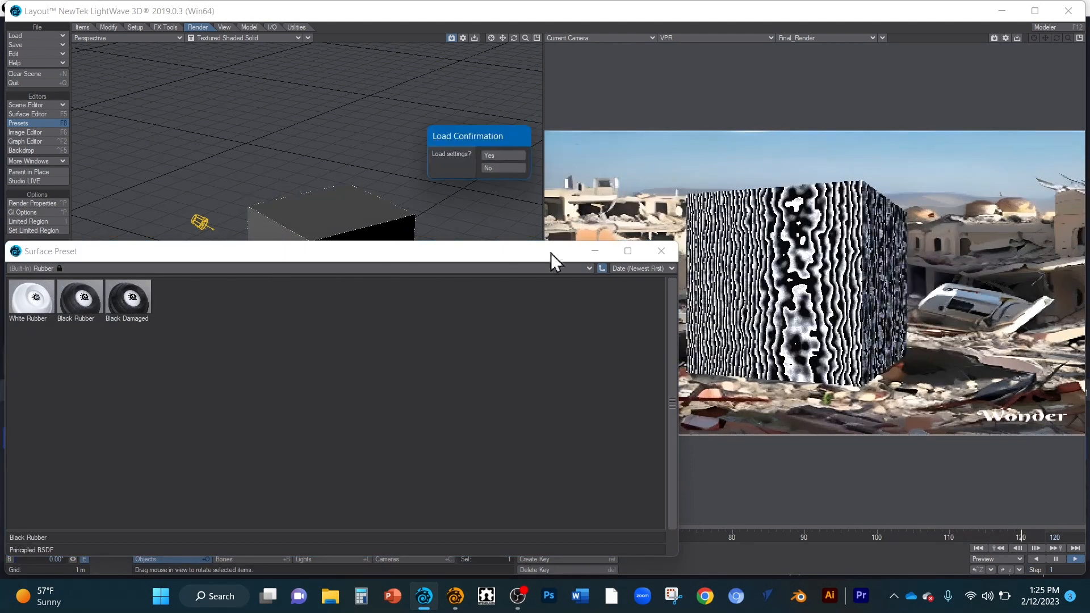
left_click(503, 153)
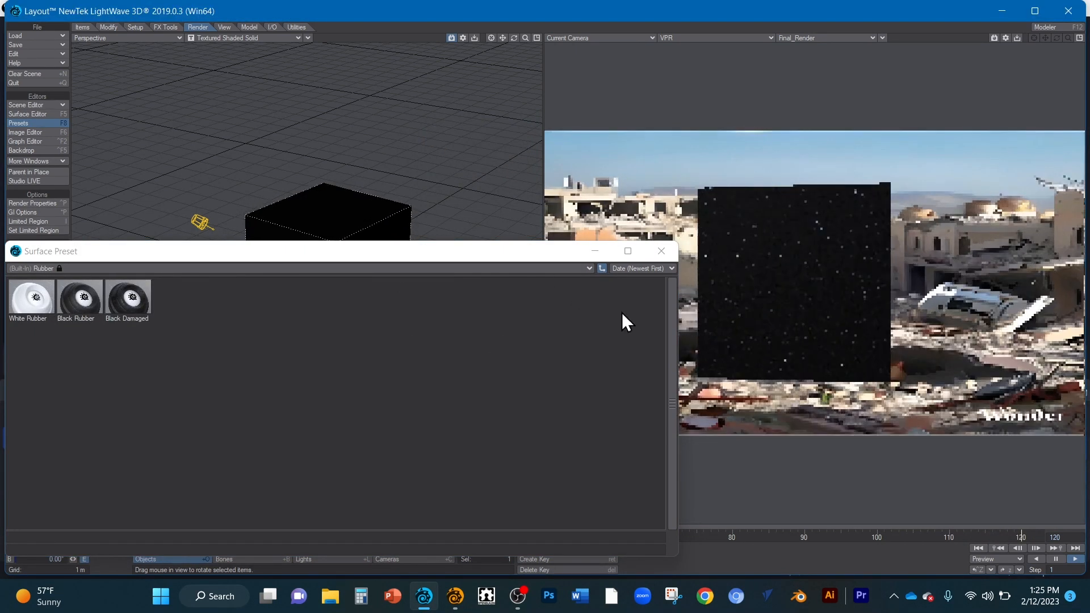
key("space")
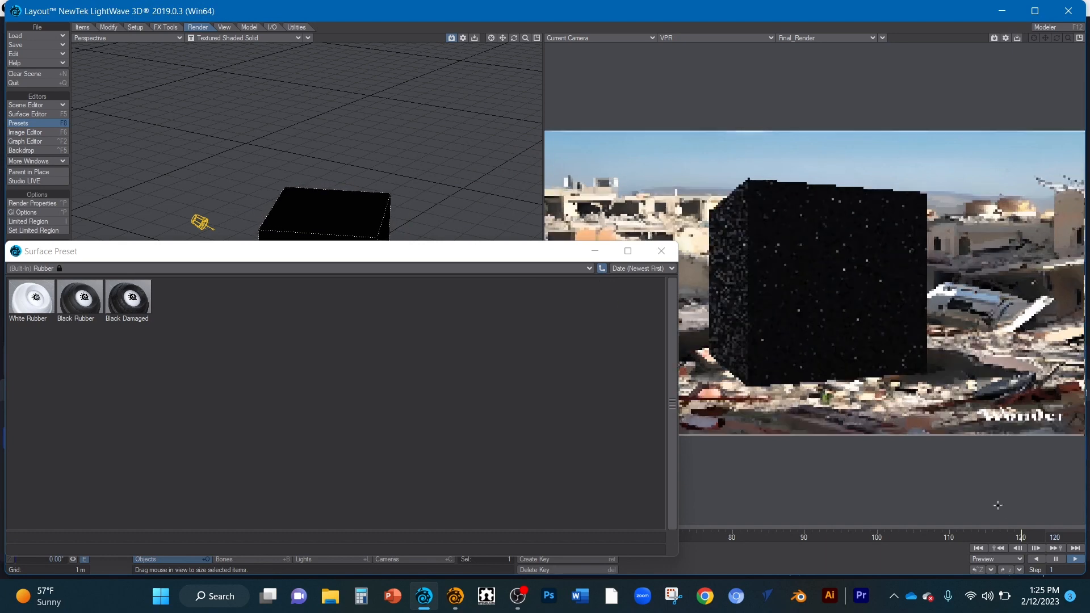
left_click(1054, 556)
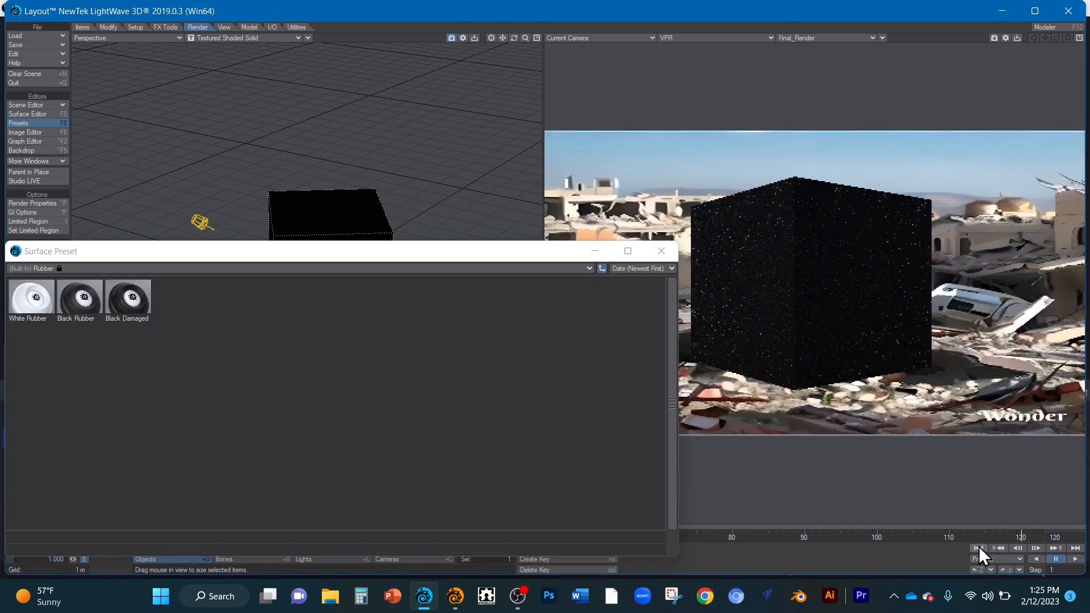
Try the Light Skin preset from the built-in Skin category on the cube's surface.
left_click(590, 270)
mouse_move(591, 268)
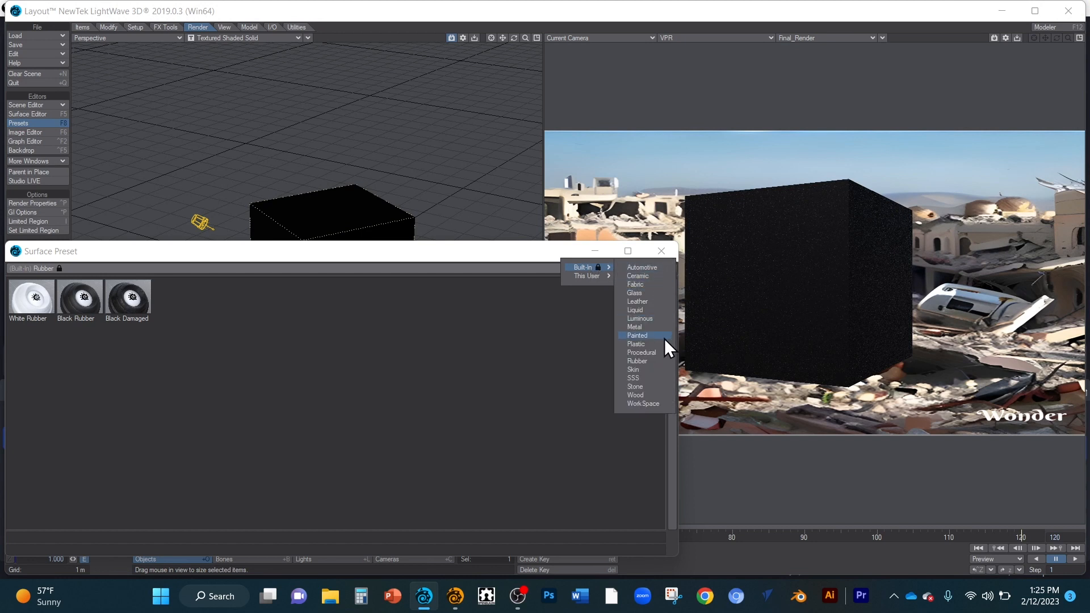
left_click(654, 370)
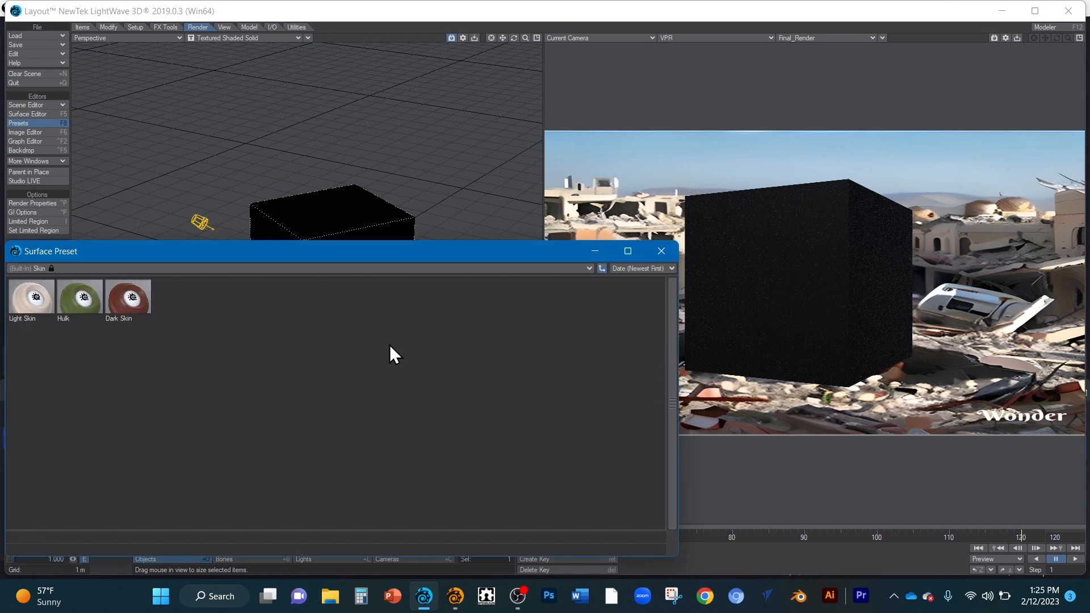
double_click(32, 297)
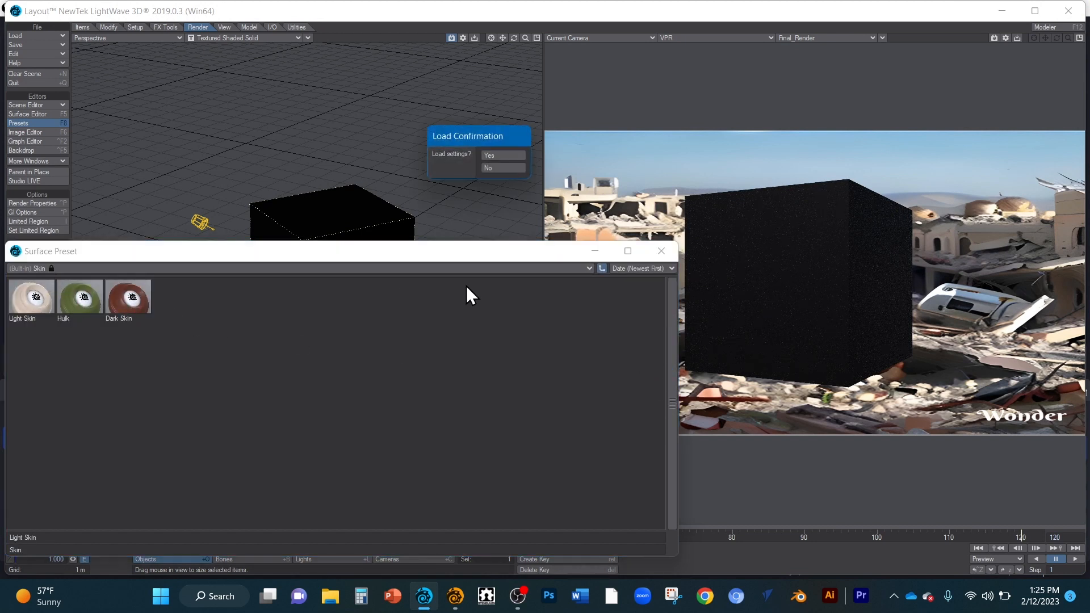
left_click(503, 155)
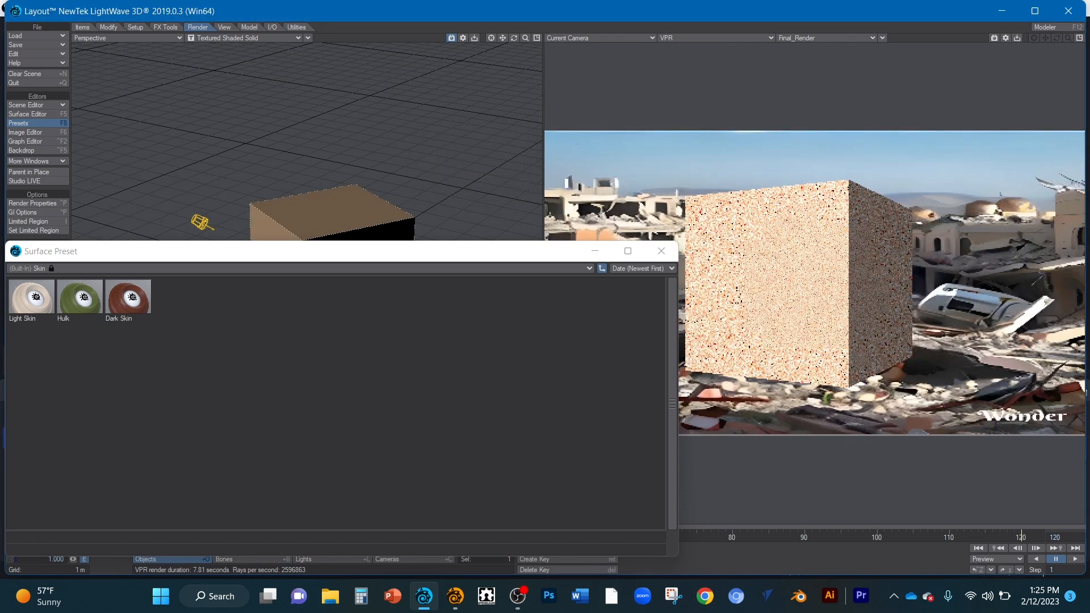
Try the Granite Polished 2 and Granite Rough presets from the built-in Stone category on the cube's surface.
left_click(589, 268)
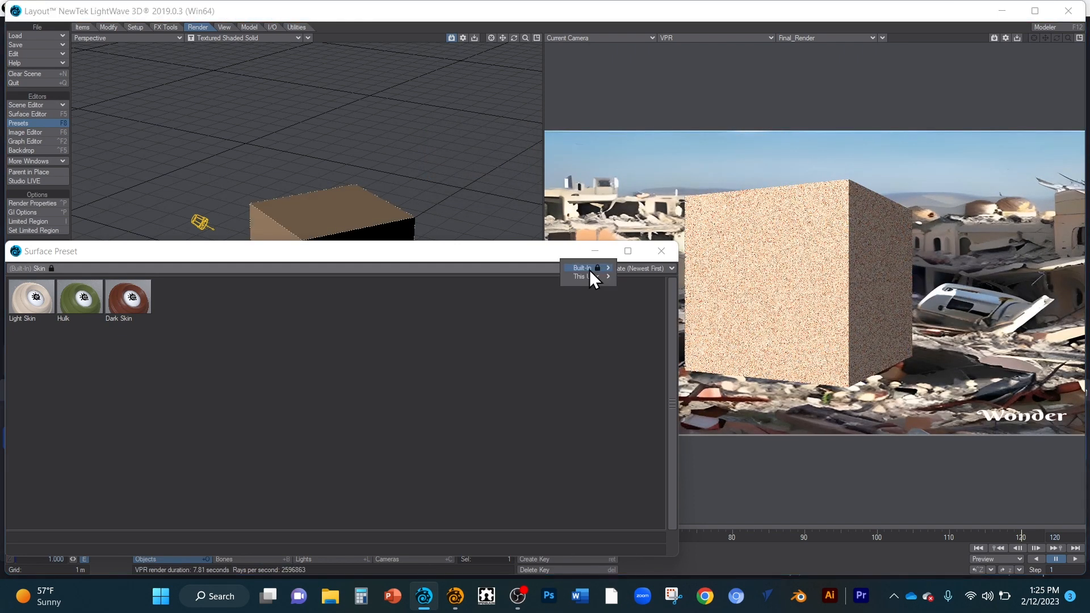
mouse_move(589, 270)
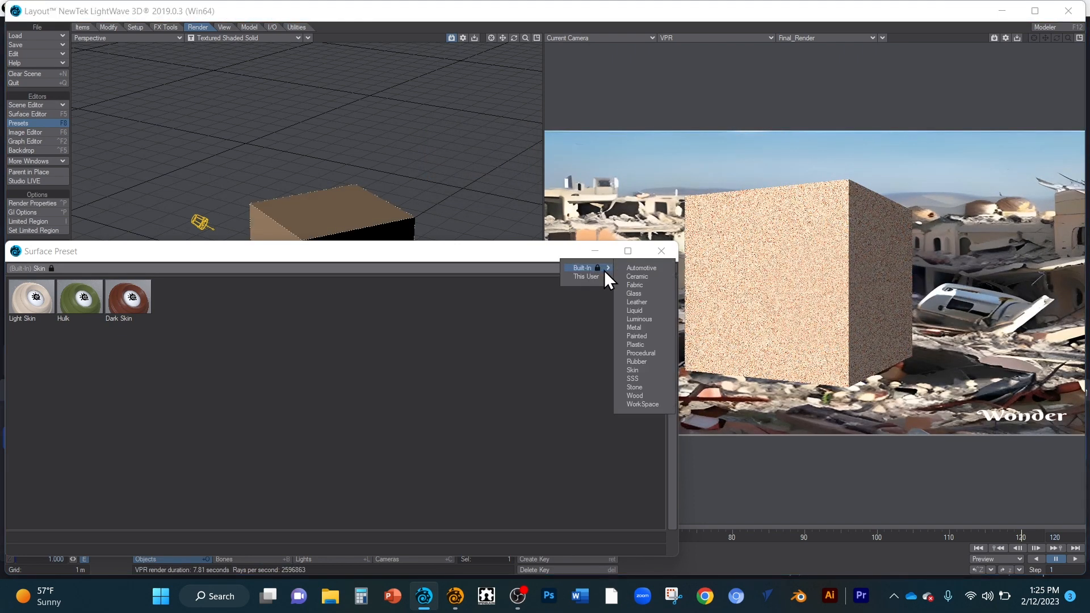
left_click(646, 386)
double_click(227, 294)
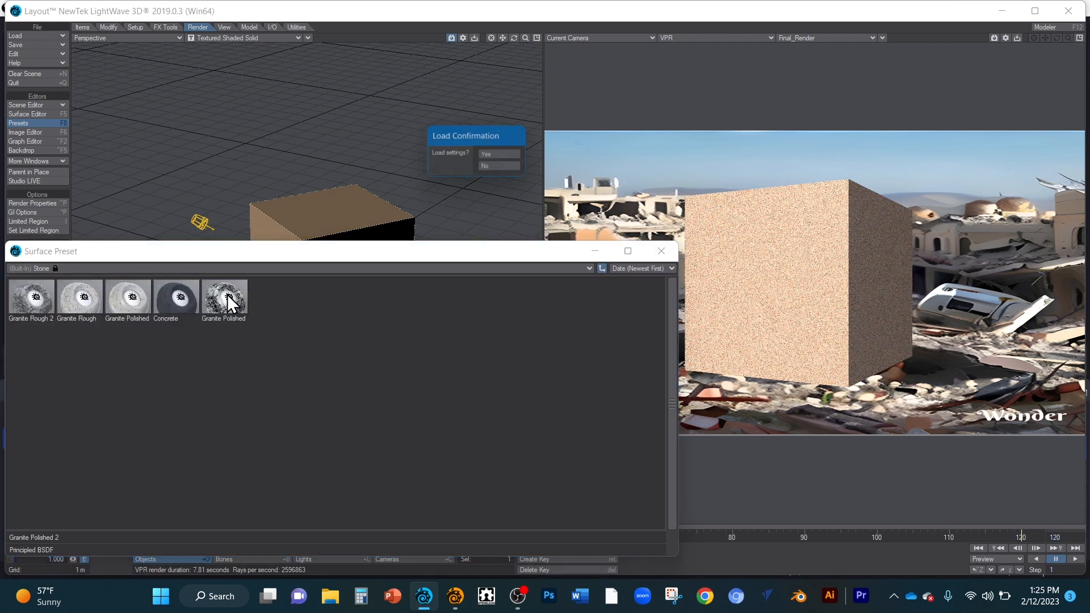
left_click(490, 154)
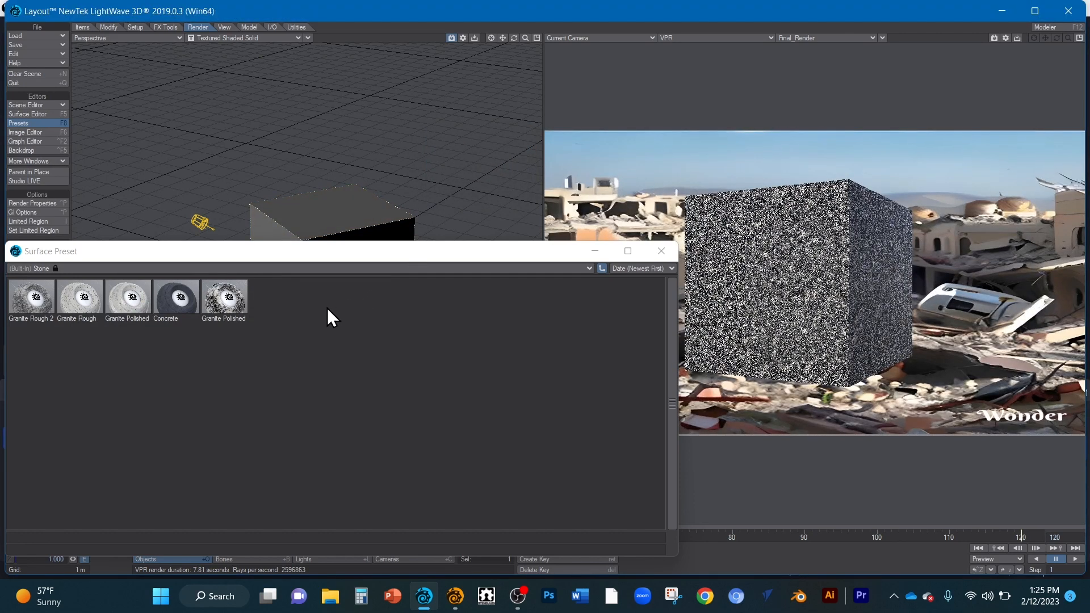
double_click(86, 295)
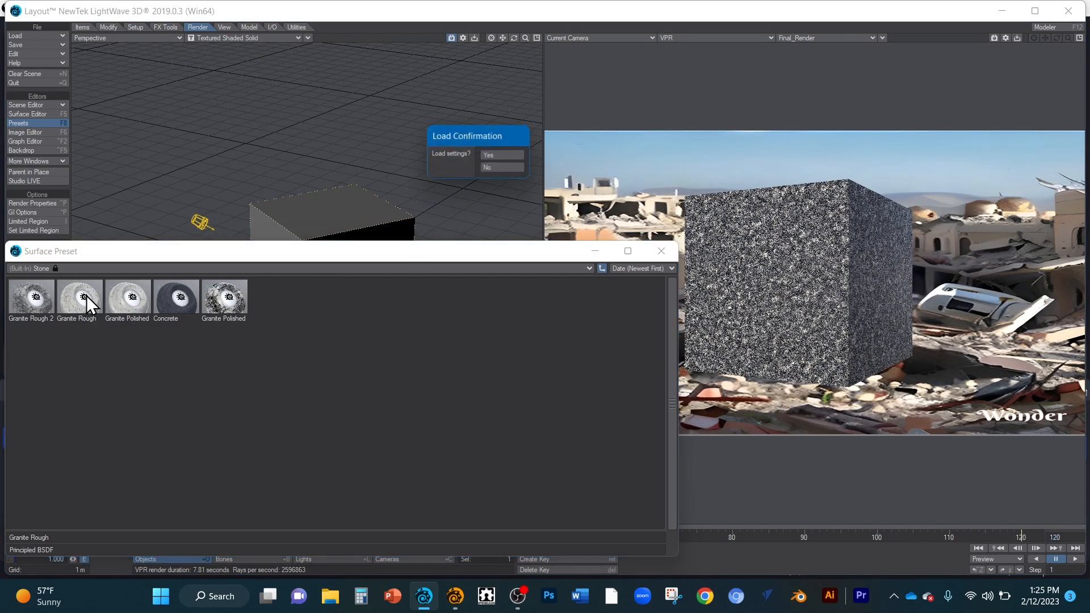
left_click(509, 153)
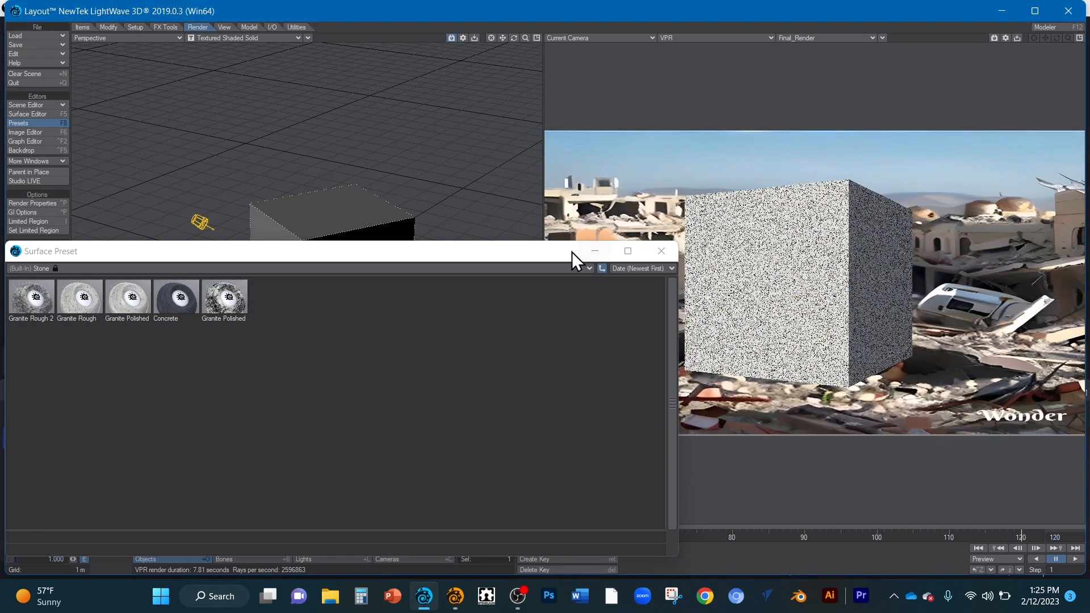
Close the surface presets and render frame 0 of the granite cube over the background image.
left_click_drag(567, 251, 656, 251)
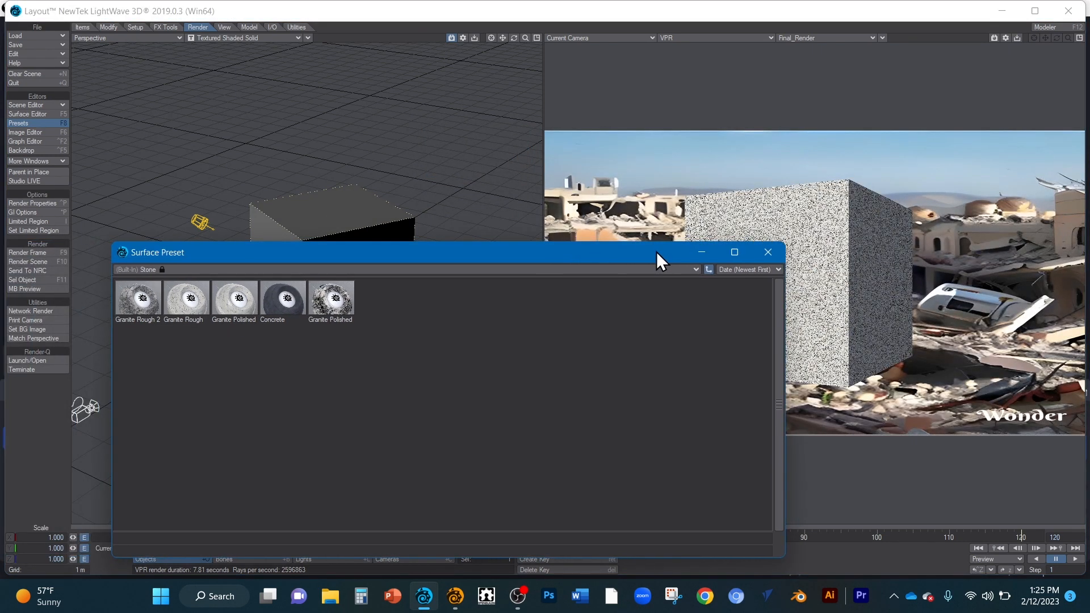
left_click(769, 252)
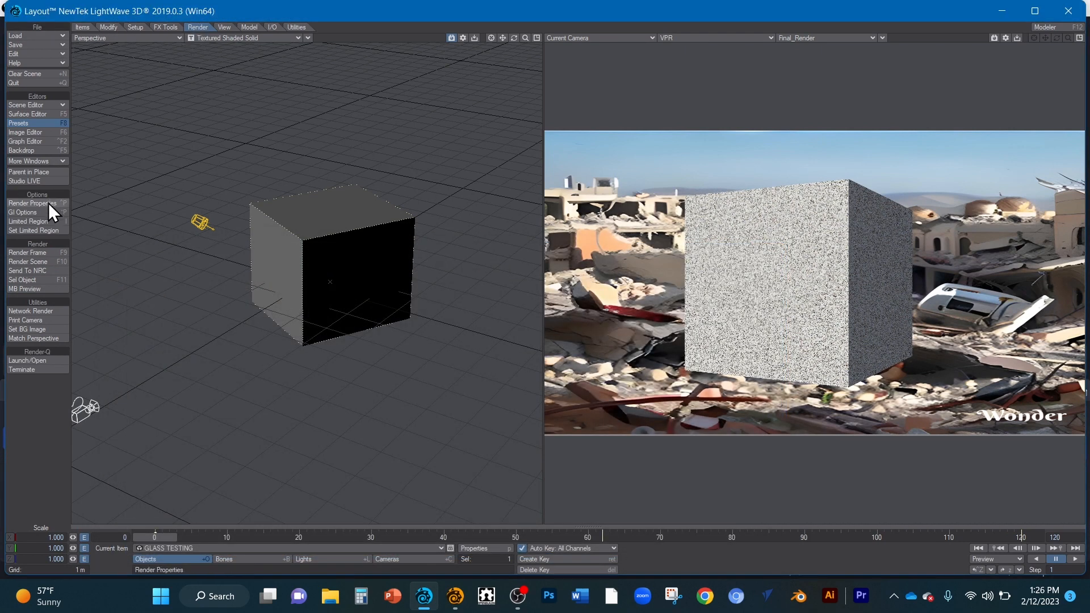
left_click(39, 254)
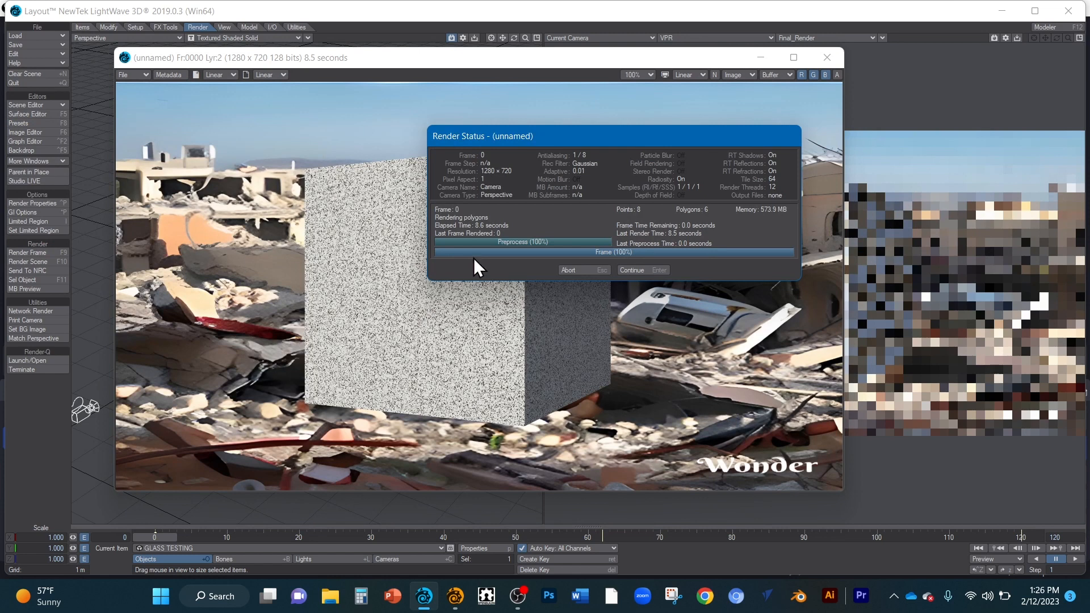
left_click(576, 270)
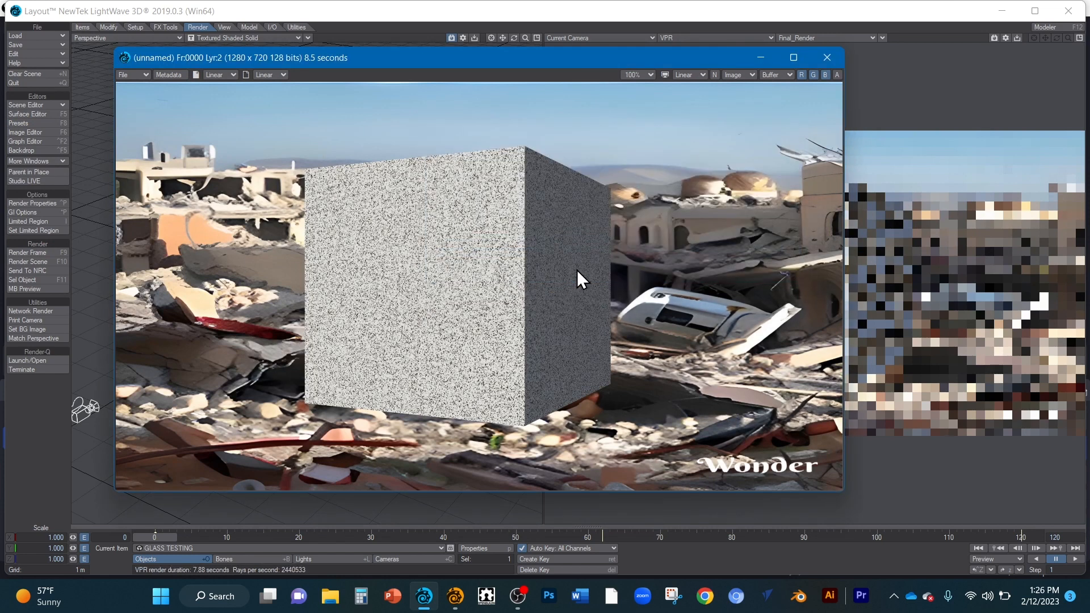
Try to save the rendered frame's RGBA image as LW_JPEG in the Text Art 2023 folder, and close the render window.
left_click(145, 74)
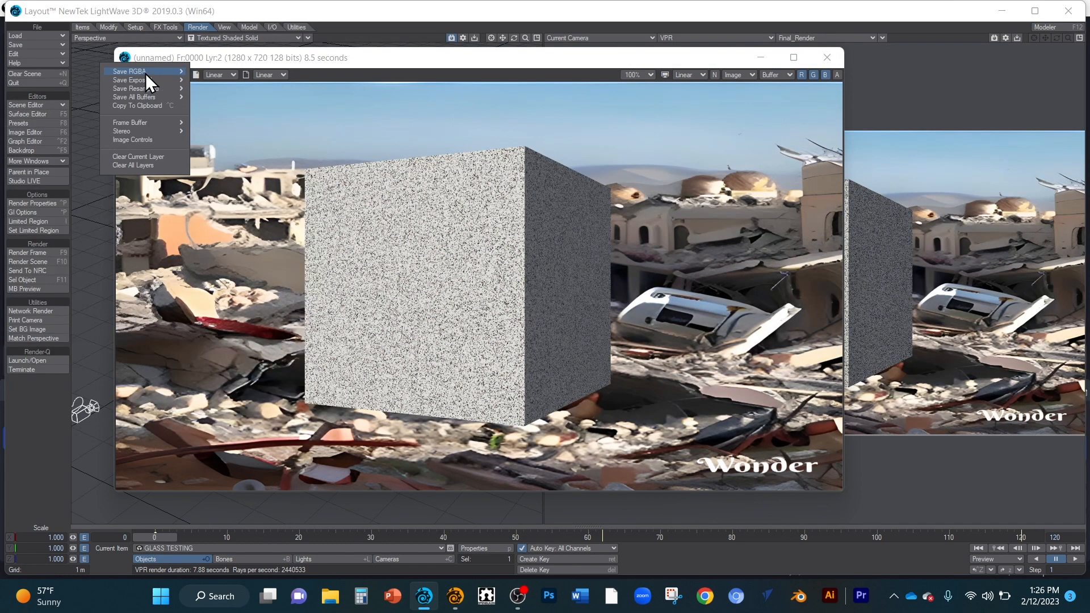
mouse_move(145, 74)
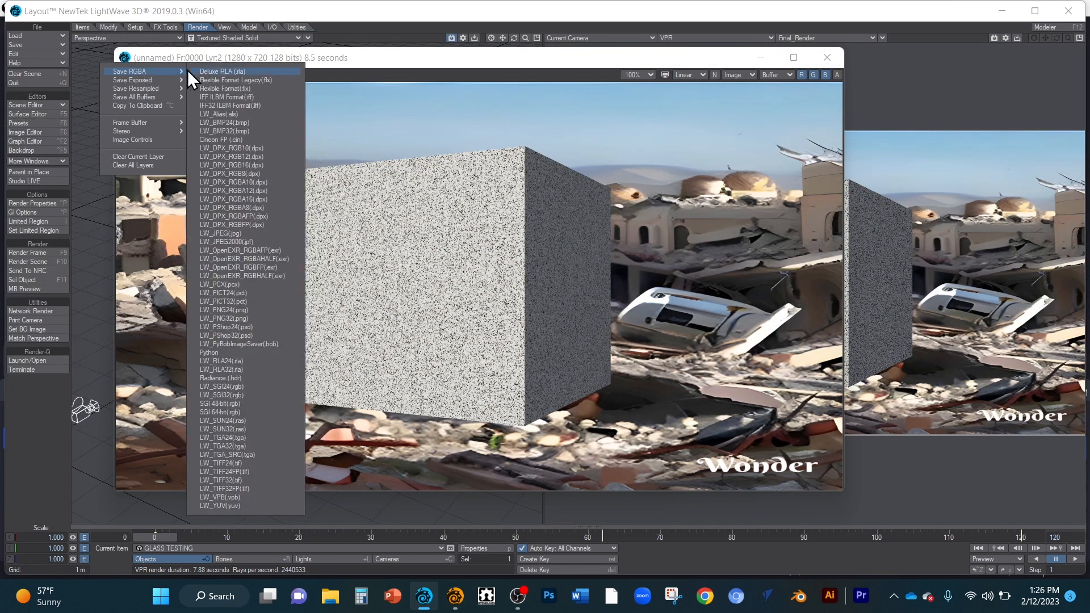
left_click(255, 234)
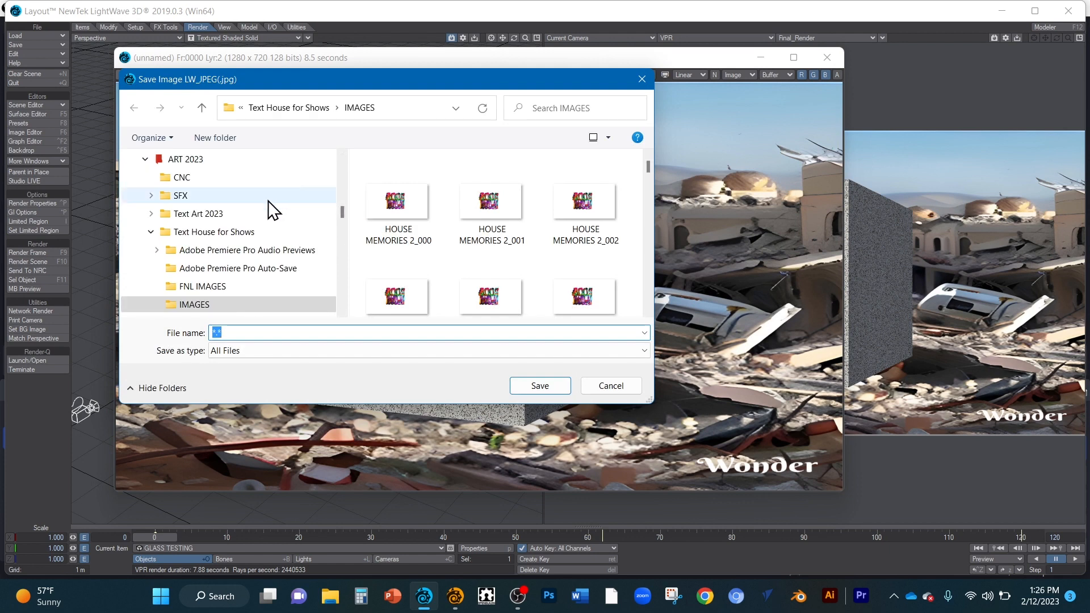
left_click(267, 214)
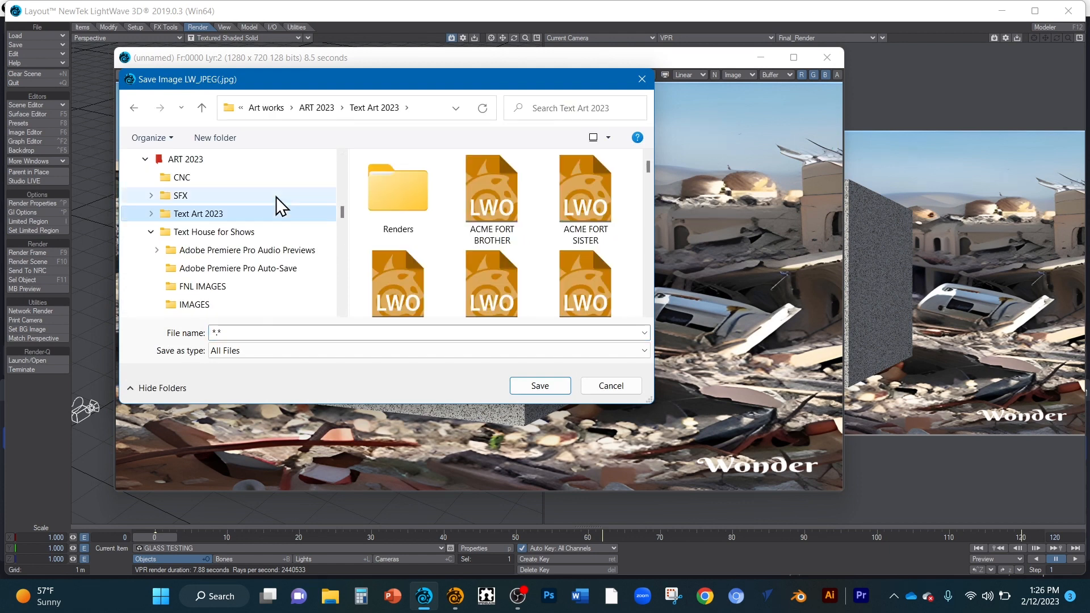
left_click(641, 79)
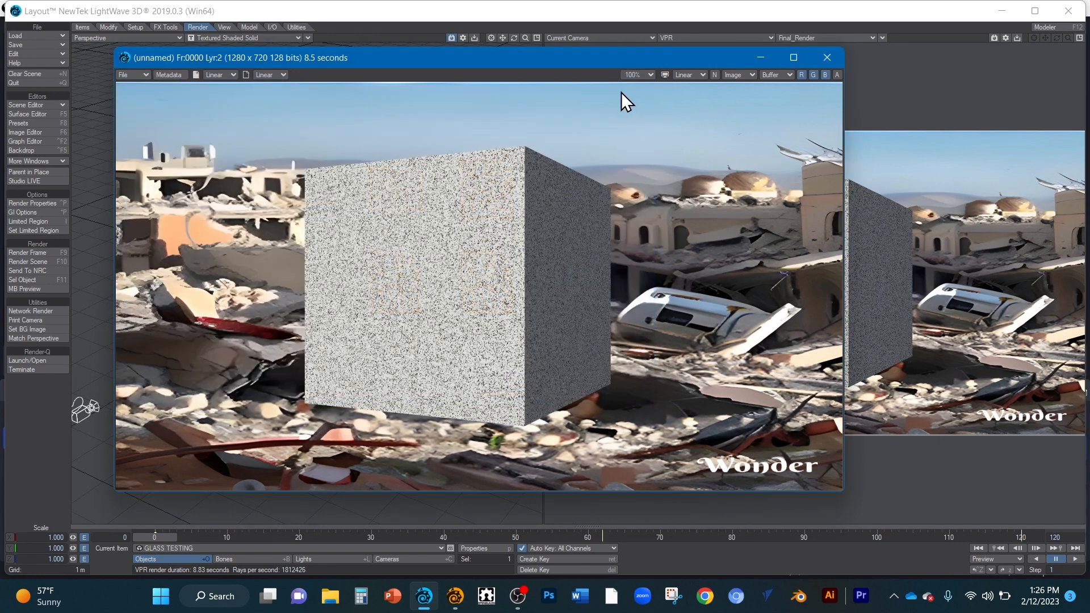
left_click(825, 57)
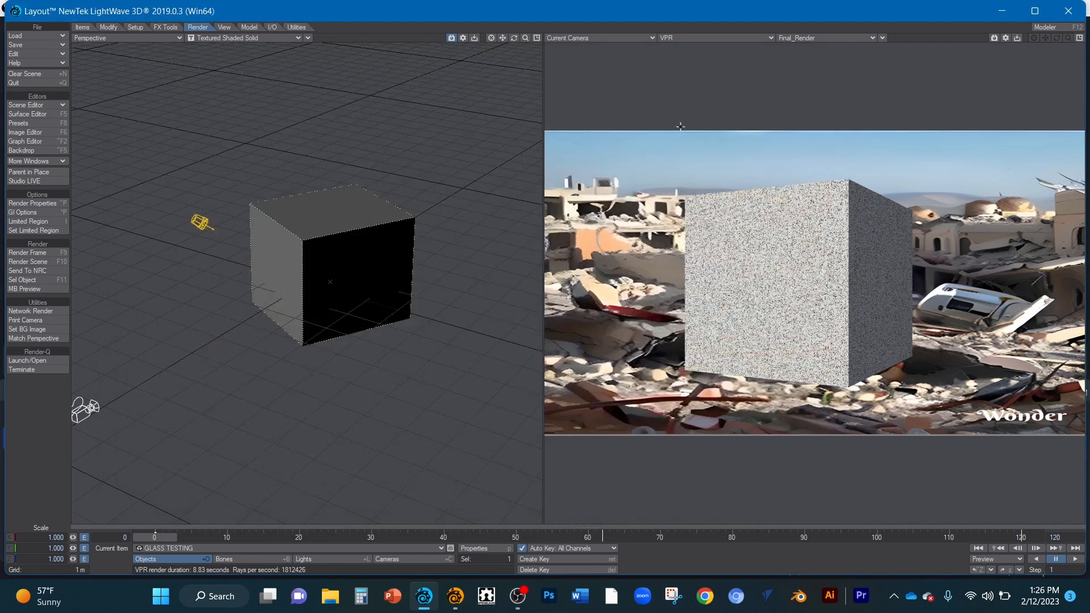